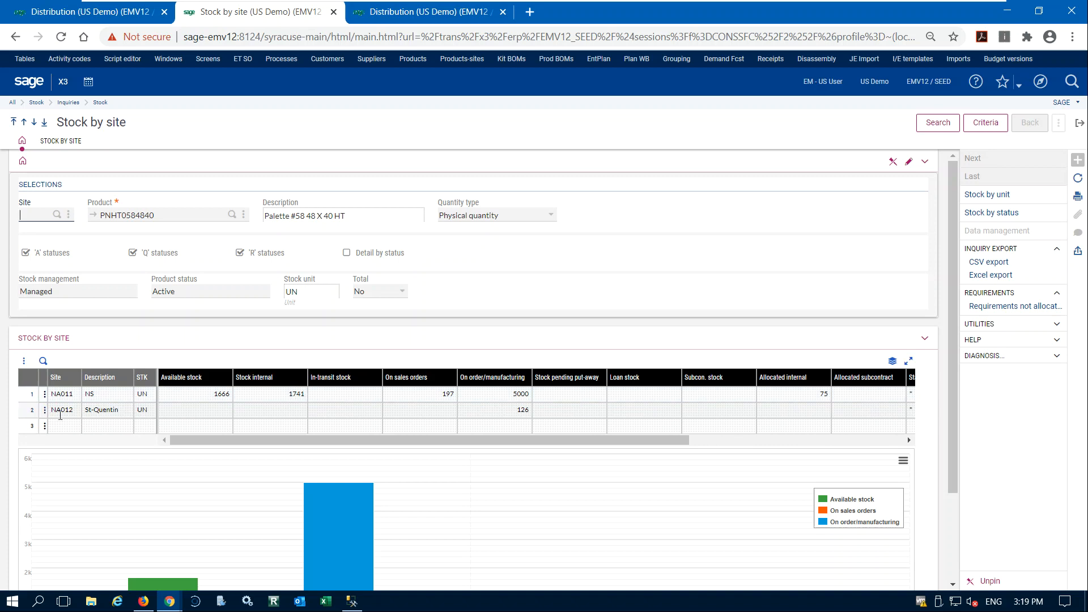
Open the inter-site transfers function from the Warehousing process map using the STD Intersite transfers transaction.
{"action": "left_click", "coordinate": [91, 12]}
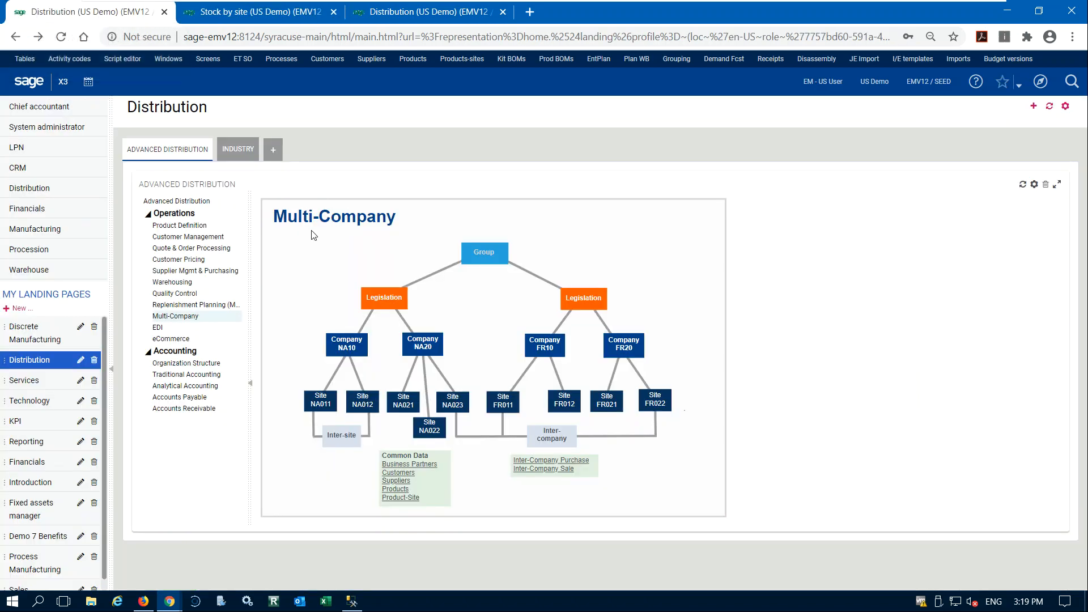
{"action": "left_click", "coordinate": [180, 285]}
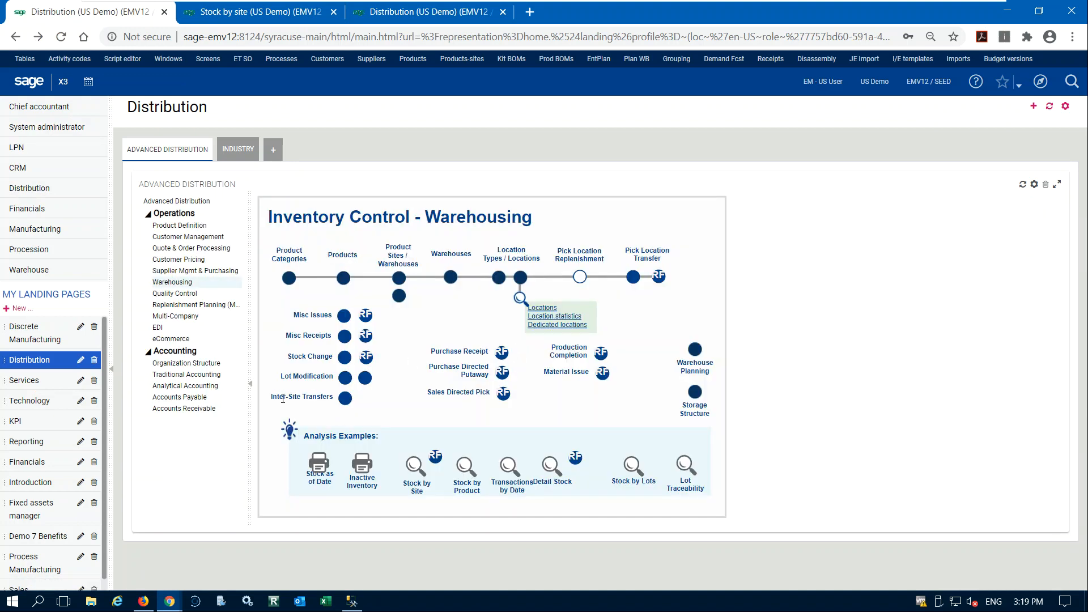
{"action": "left_click", "coordinate": [345, 399]}
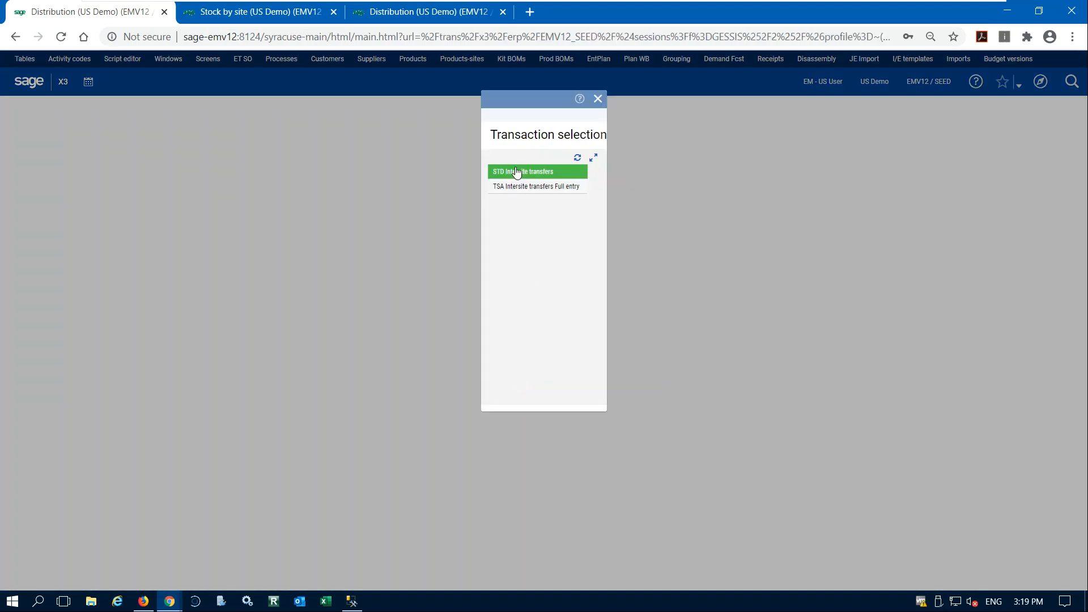
{"action": "left_click", "coordinate": [517, 172]}
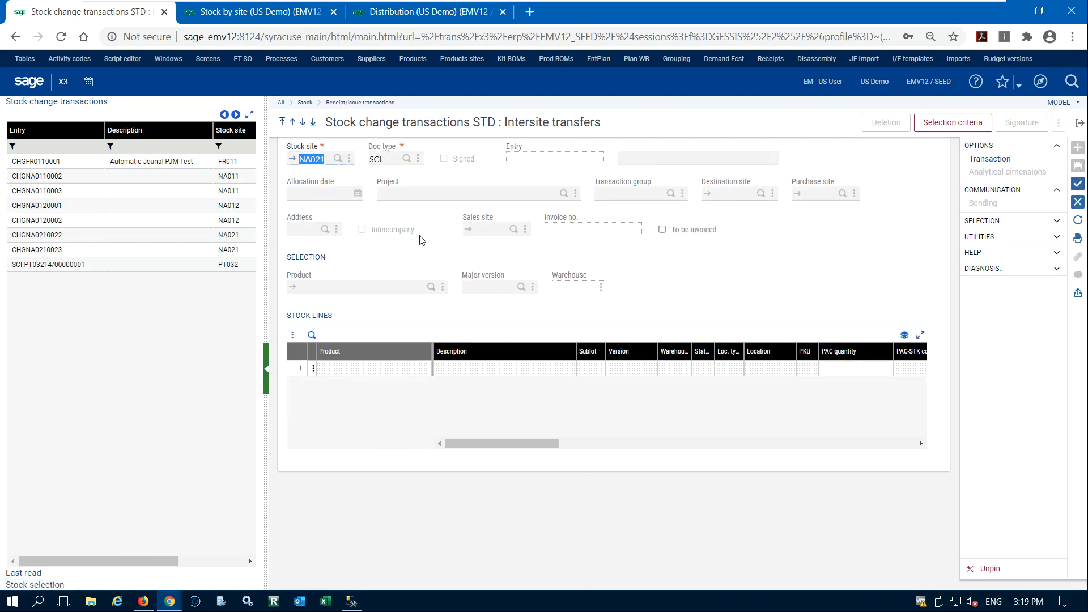
Fill in the transfer header with stock site NA011, document type SCI, allocation date 06/26/20 and destination site NA012.
{"action": "type", "text": "na011"}
{"action": "key", "text": "Tab"}
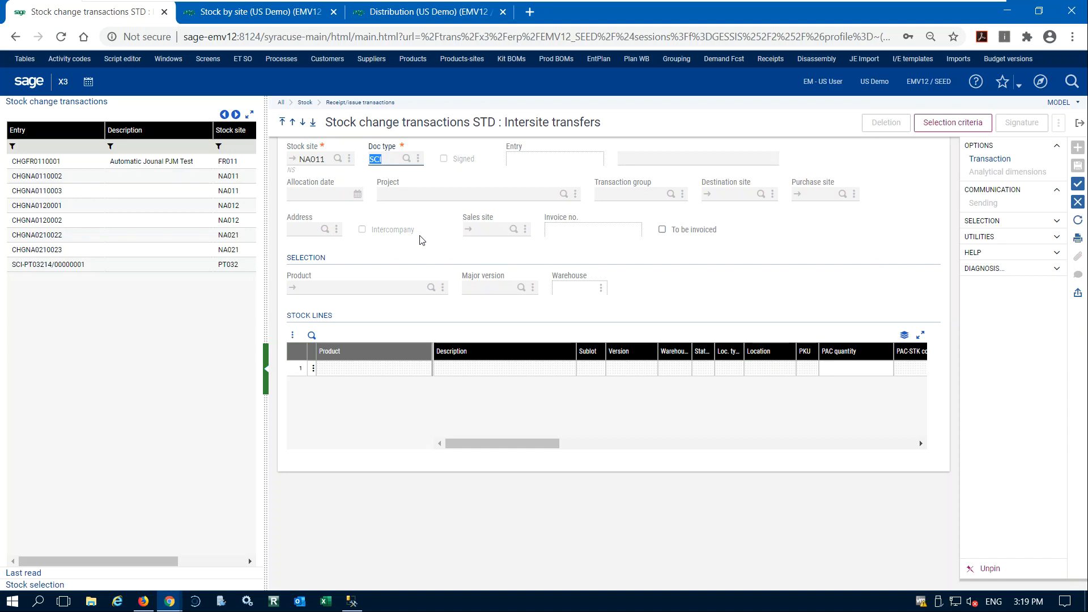
{"action": "key", "text": "Tab"}
{"action": "key", "text": "Tab"}
{"action": "key", "text": "Tab"}
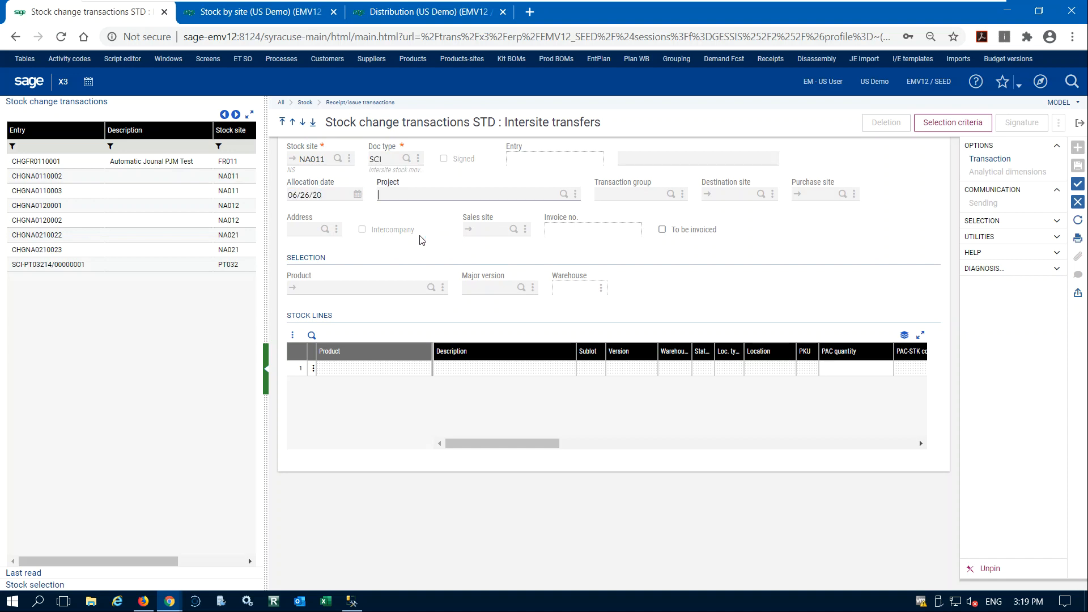
{"action": "key", "text": "Tab"}
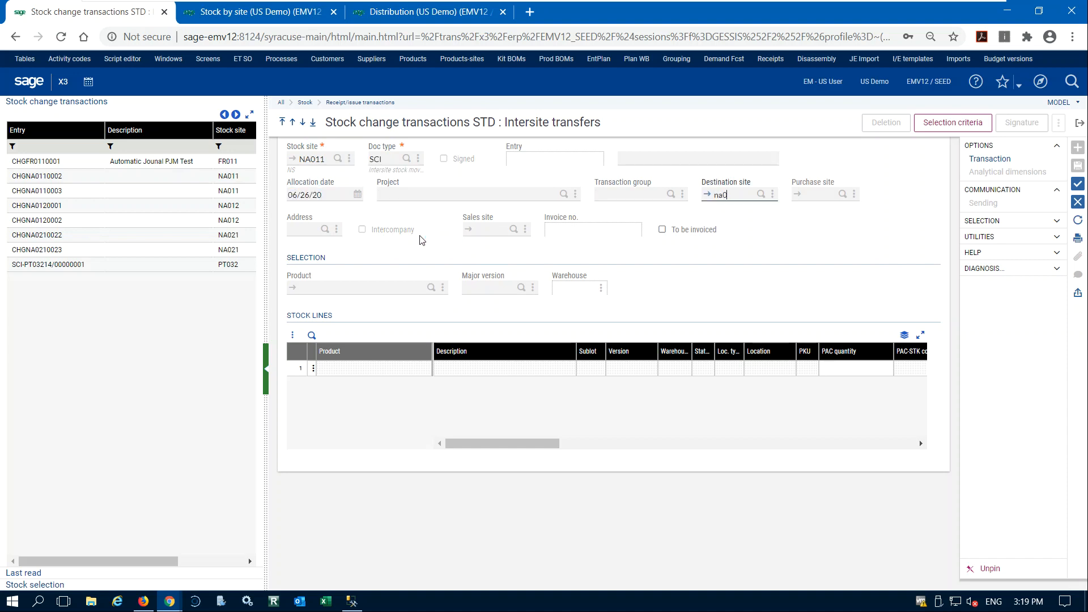
{"action": "key", "text": "Tab"}
Select product PNHT0584840 and add its 4 available units in location STO07 as the first stock line.
{"action": "key", "text": "Tab"}
{"action": "type", "text": "pnht0584840"}
{"action": "key", "text": "Tab"}
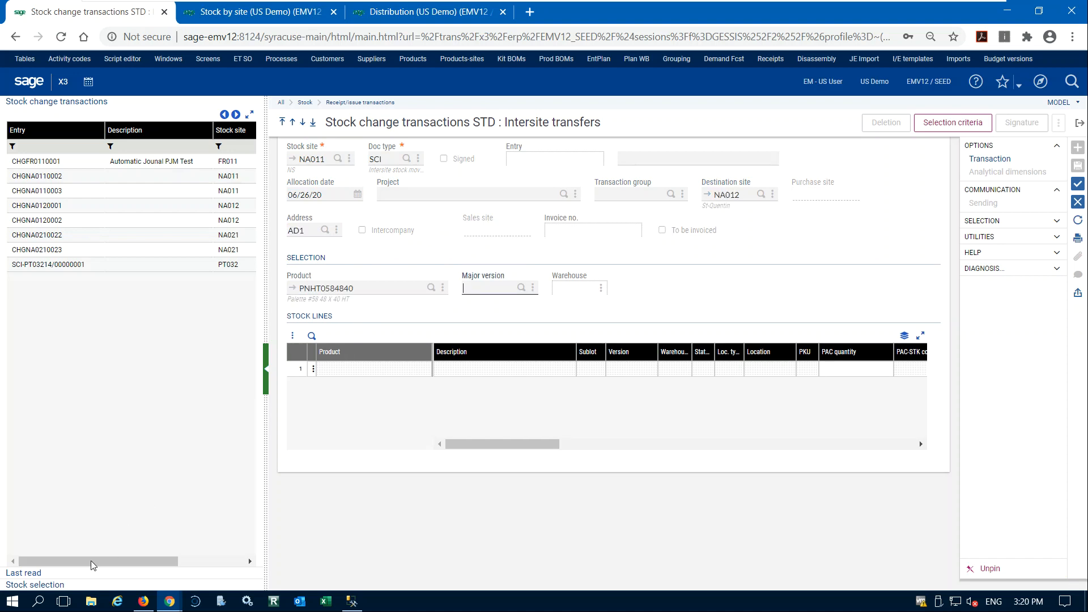
{"action": "left_click", "coordinate": [35, 586]}
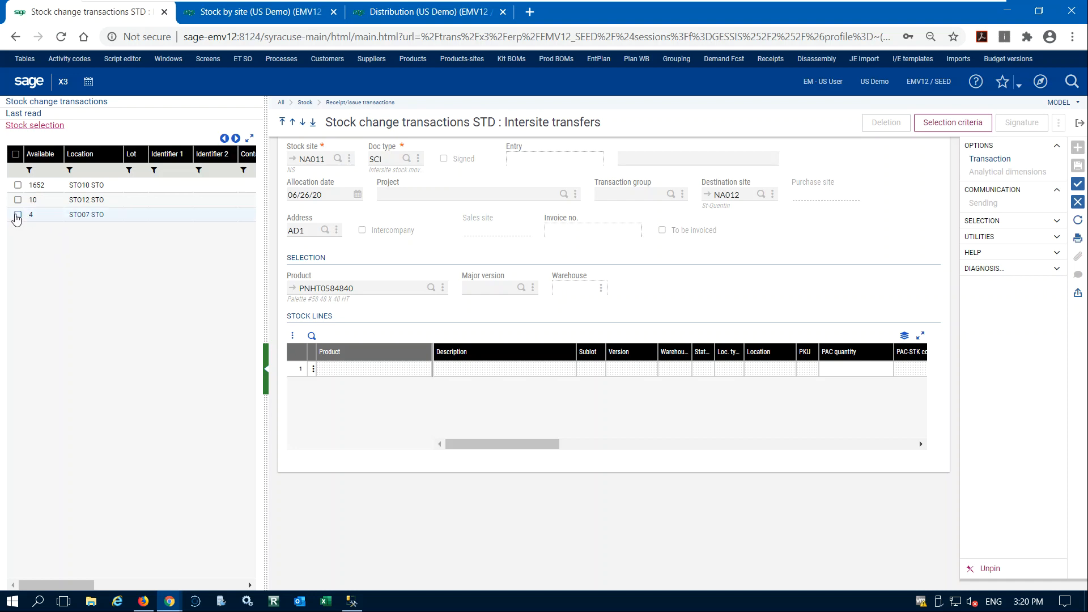
{"action": "left_click", "coordinate": [18, 216]}
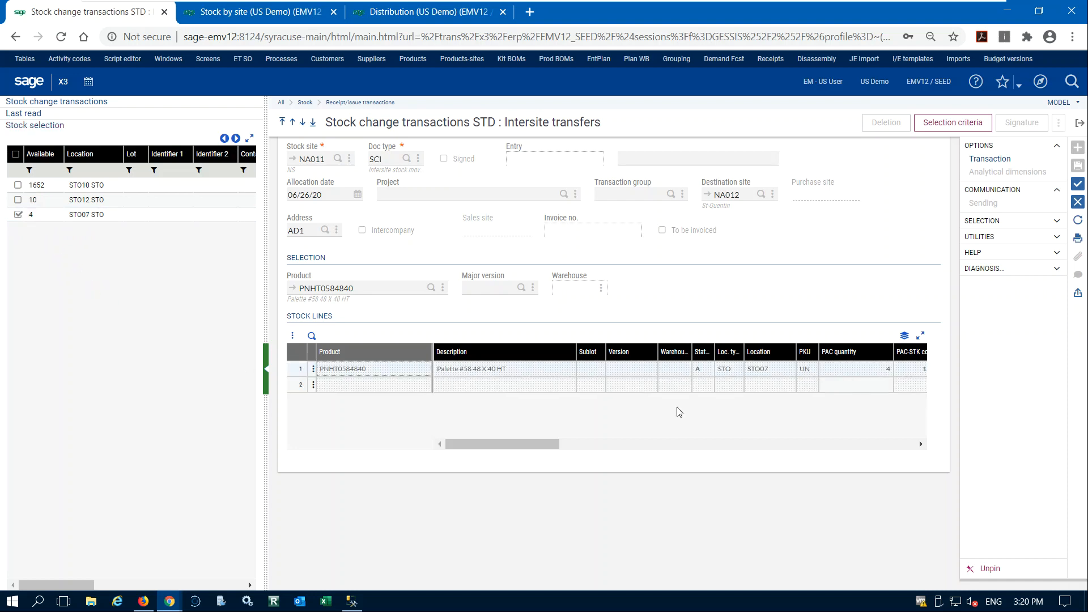
Look up the stock statuses available for the first line's destination status, keeping status A.
{"action": "left_click_drag", "start_coordinate": [519, 446], "coordinate": [832, 448]}
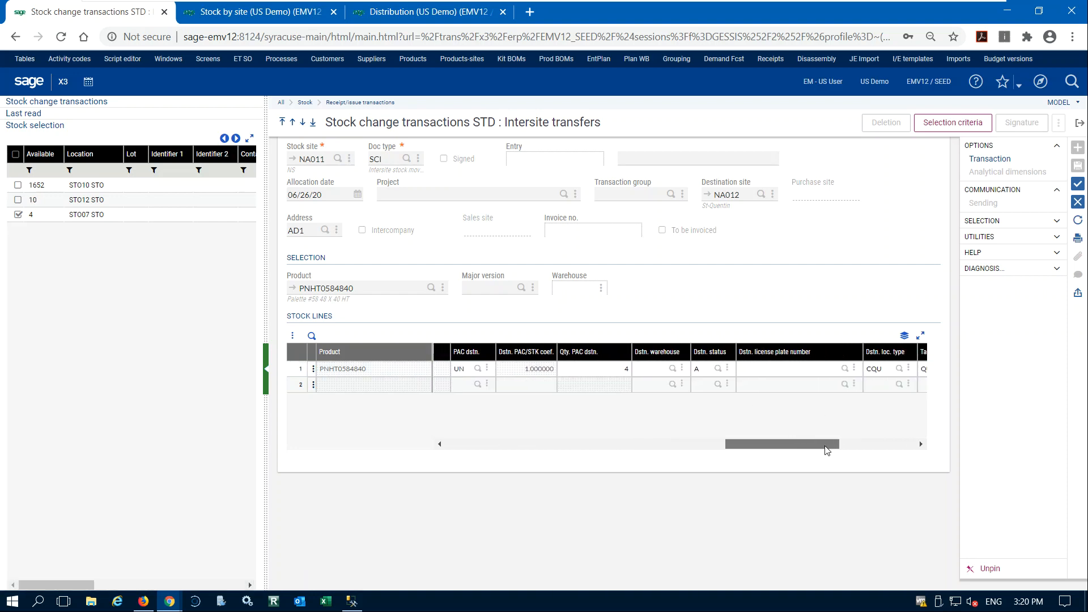
{"action": "left_click", "coordinate": [708, 371]}
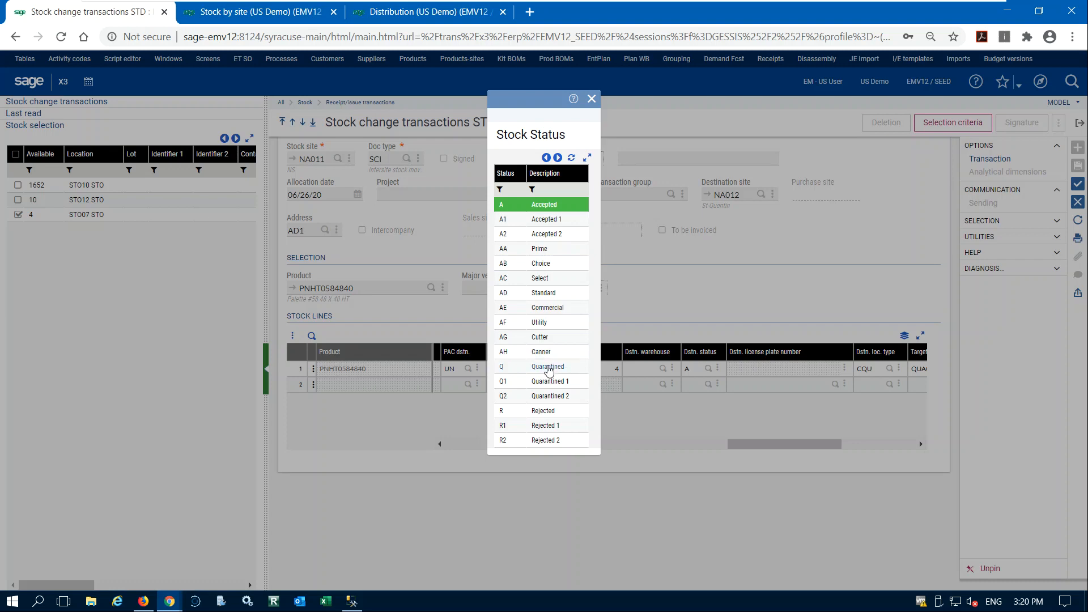
{"action": "left_click", "coordinate": [592, 98]}
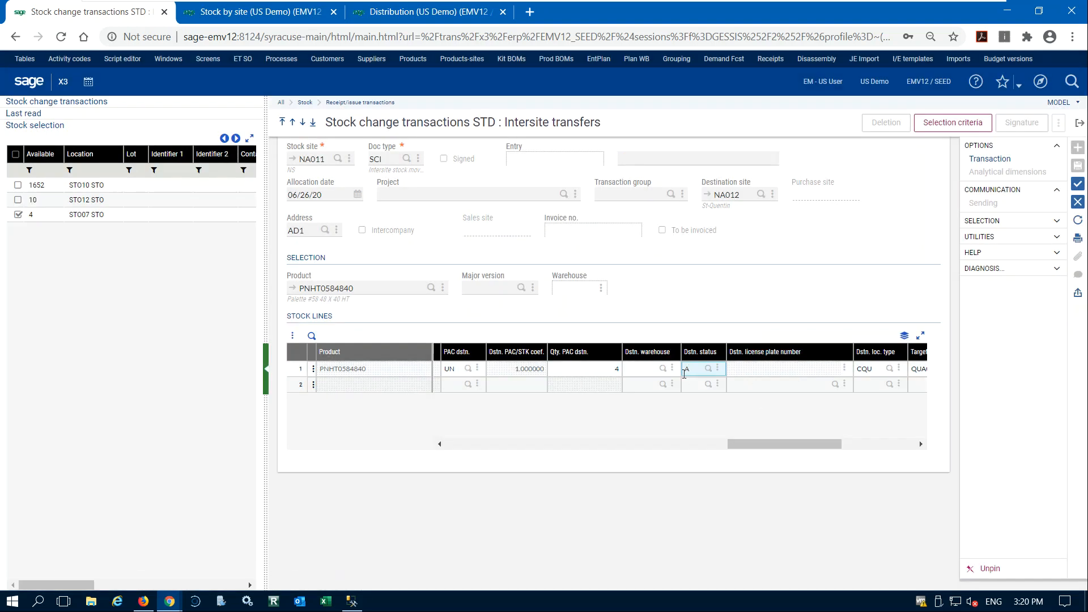
Set the PNHT0584840 line's destination location type to STO and choose STO905 from the free locations as target.
{"action": "key", "text": "Tab"}
{"action": "key", "text": "Tab"}
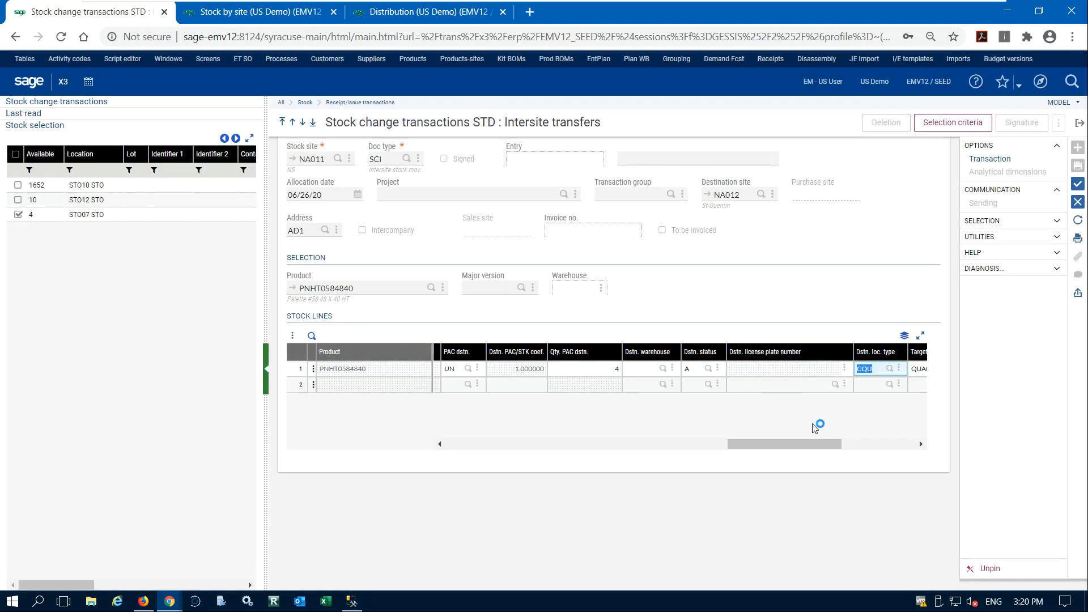
{"action": "type", "text": "st"}
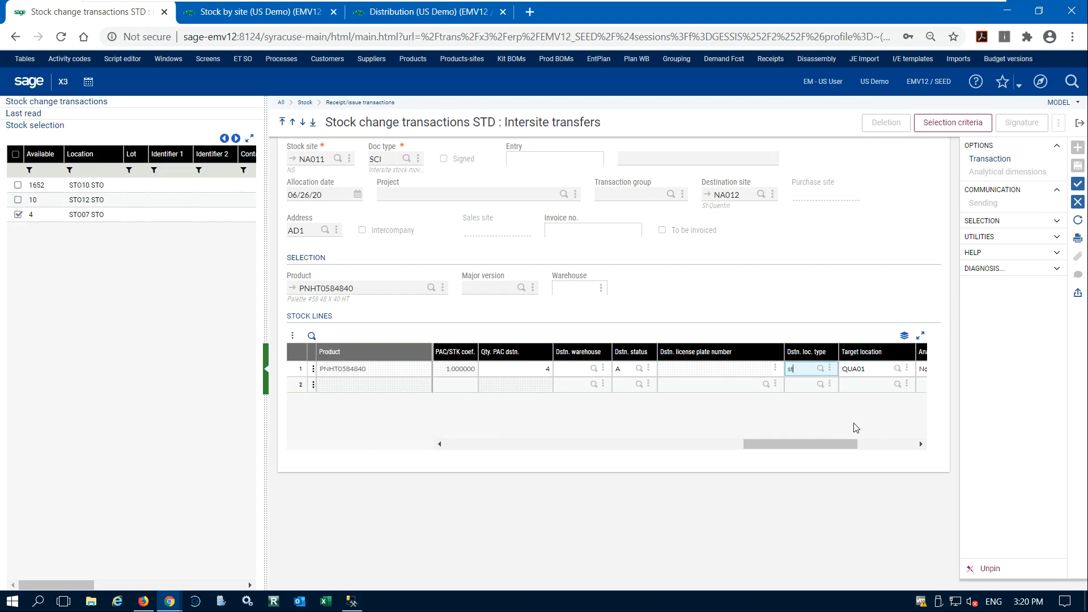
{"action": "type", "text": "o"}
{"action": "key", "text": "Tab"}
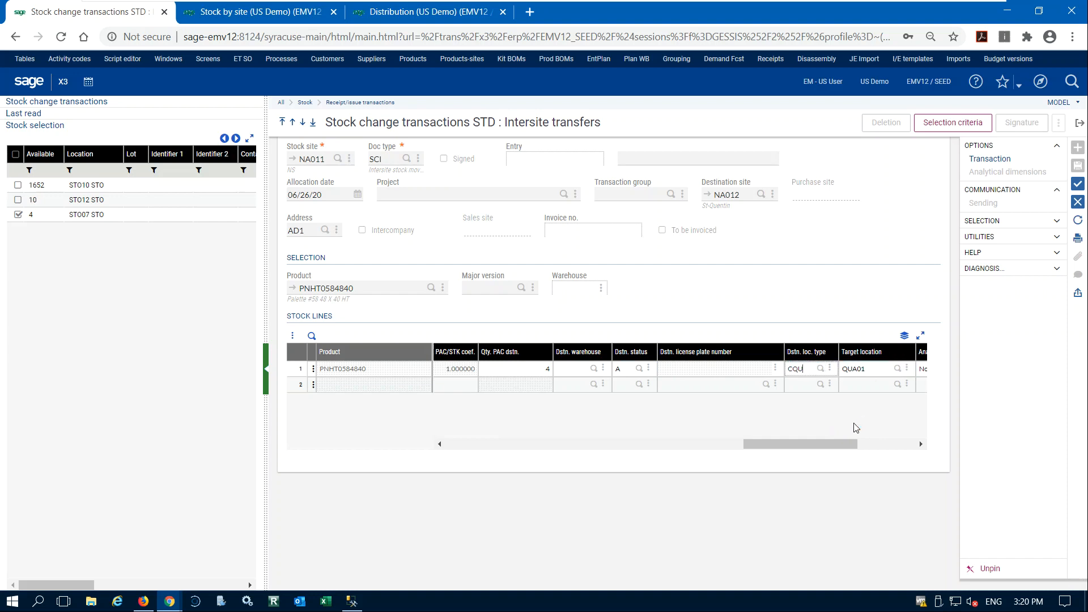
{"action": "left_click", "coordinate": [818, 371]}
{"action": "type", "text": "sto"}
{"action": "left_click", "coordinate": [820, 369]}
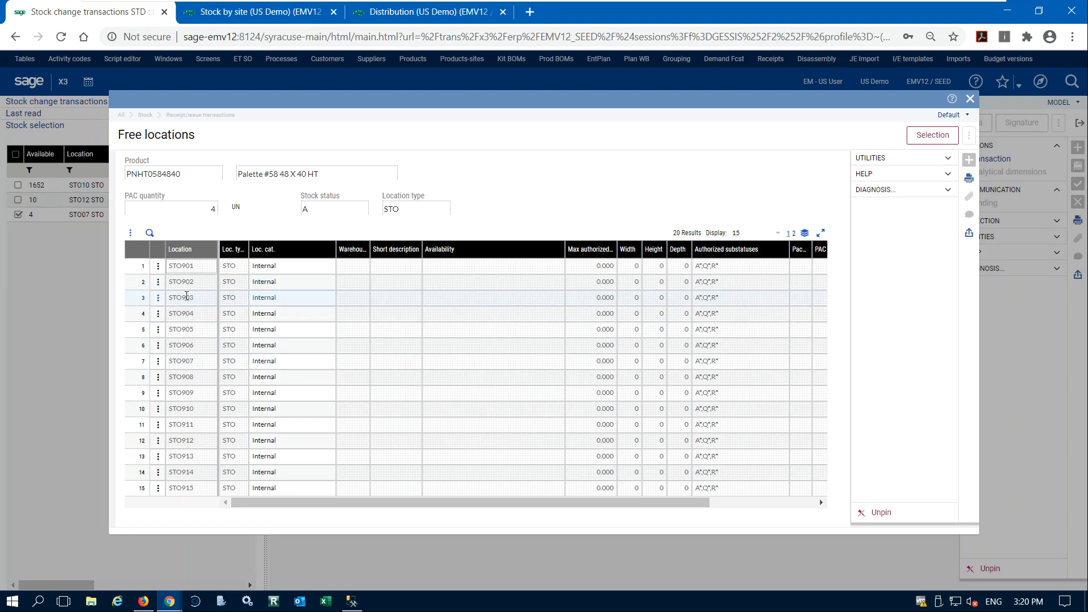
{"action": "left_click", "coordinate": [188, 332]}
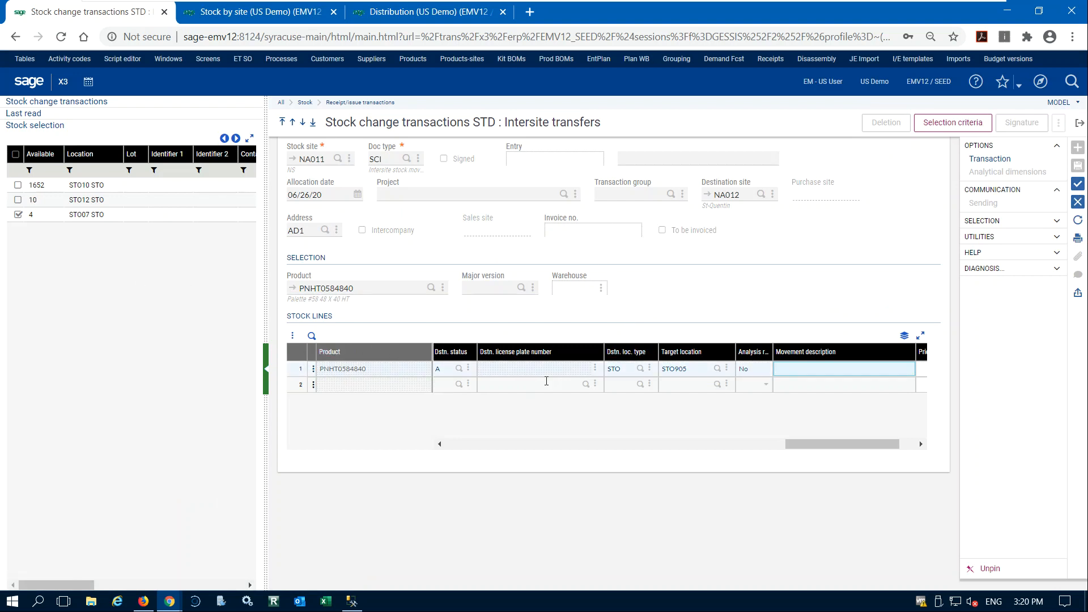
Change the selection product to DIS004 and add its stock in location STO07 as the second stock line.
{"action": "left_click_drag", "start_coordinate": [797, 441], "coordinate": [408, 449]}
{"action": "left_click", "coordinate": [374, 285]}
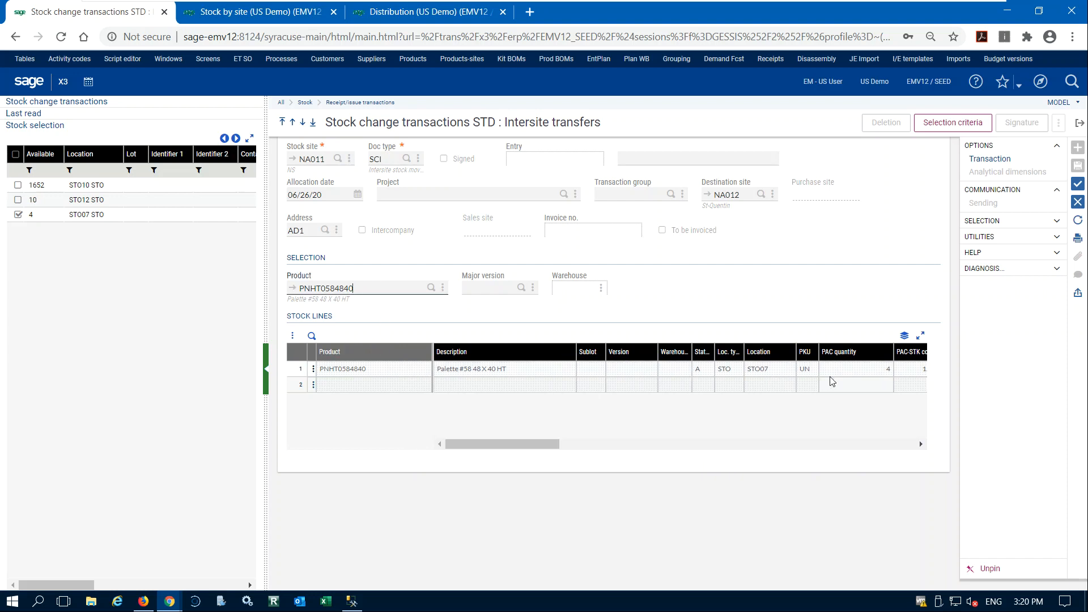
{"action": "double_click", "coordinate": [360, 285]}
{"action": "type", "text": "dis0004="}
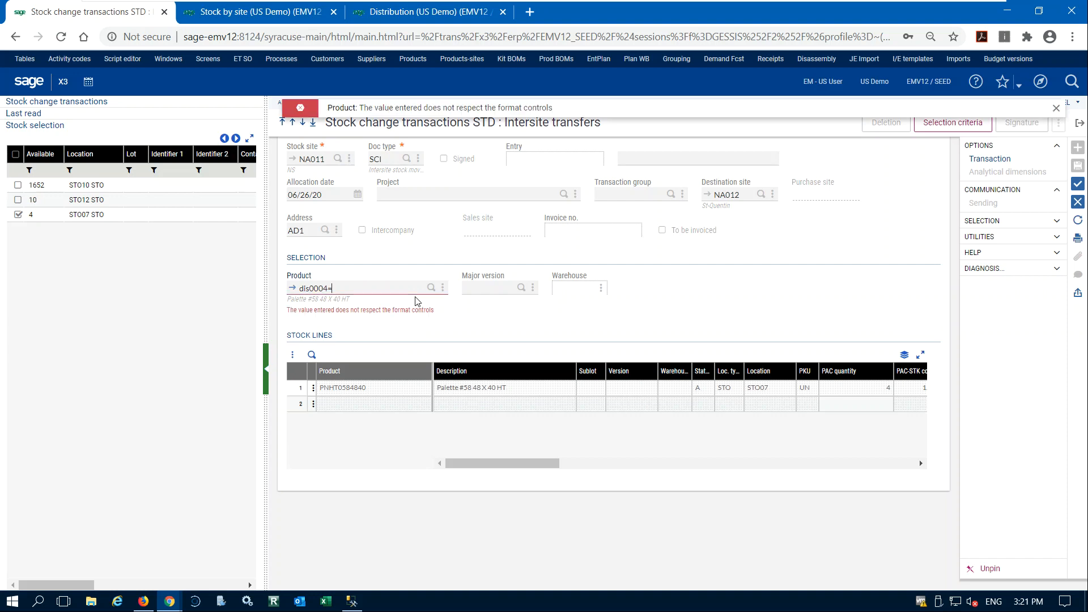
{"action": "key", "text": "F12"}
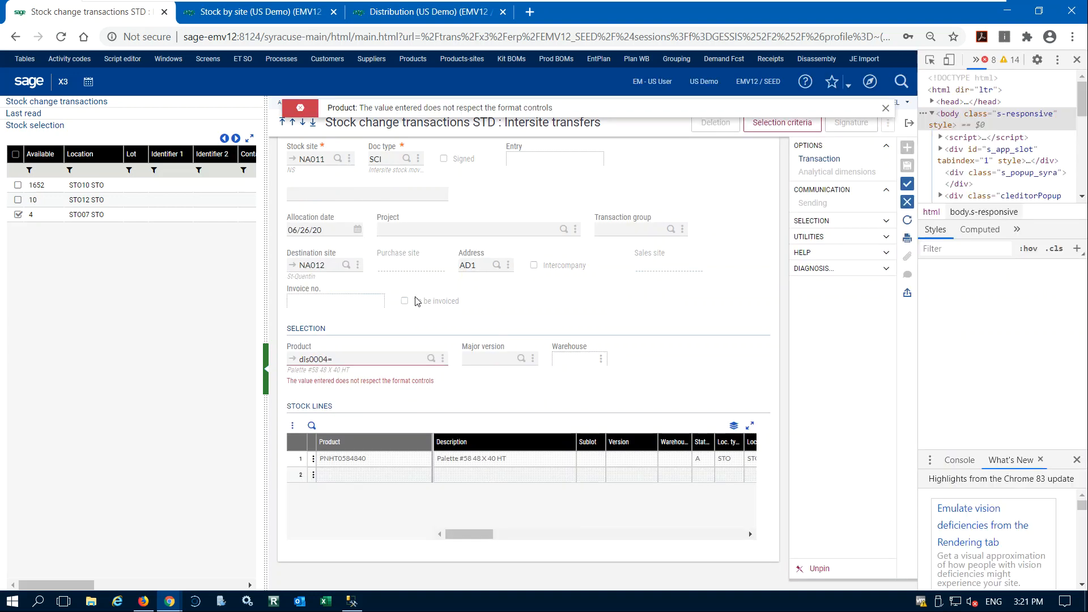
{"action": "left_click", "coordinate": [347, 363]}
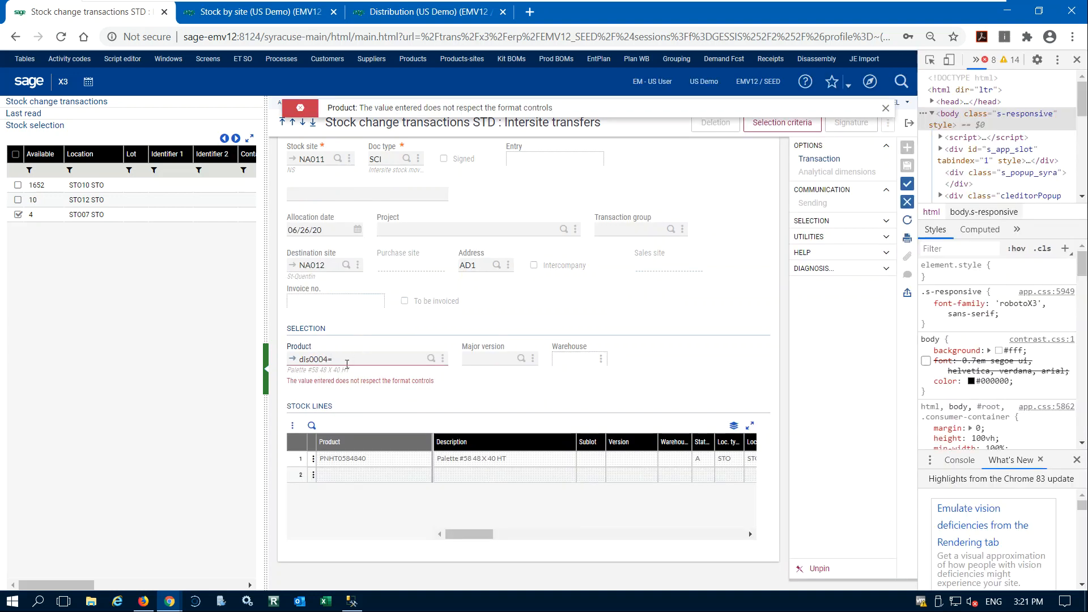
{"action": "key", "text": "BackSpace"}
{"action": "key", "text": "BackSpace"}
{"action": "key", "text": "Tab"}
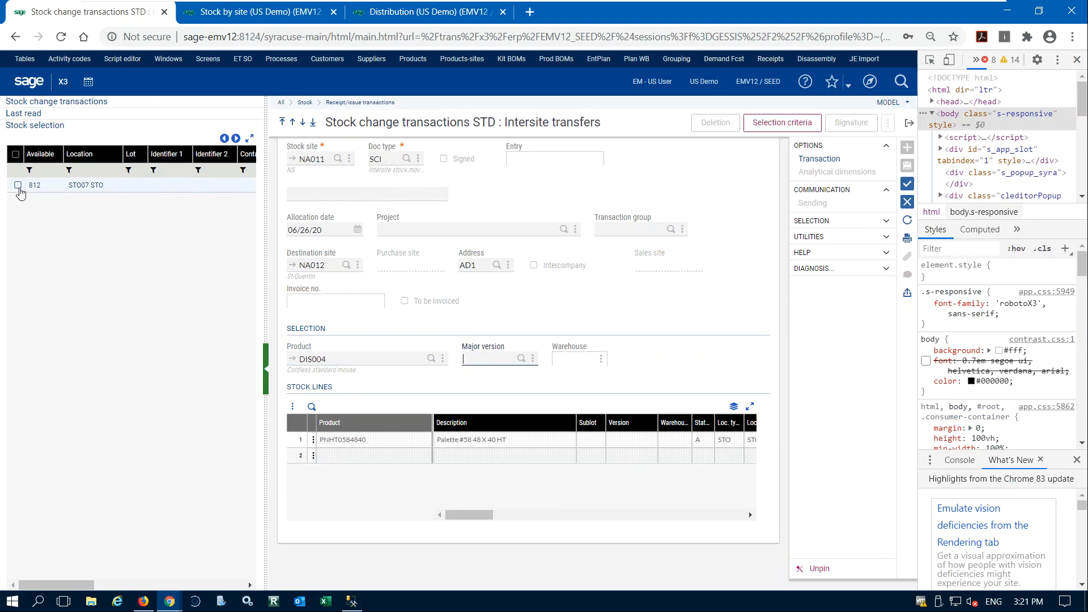
{"action": "left_click", "coordinate": [17, 185]}
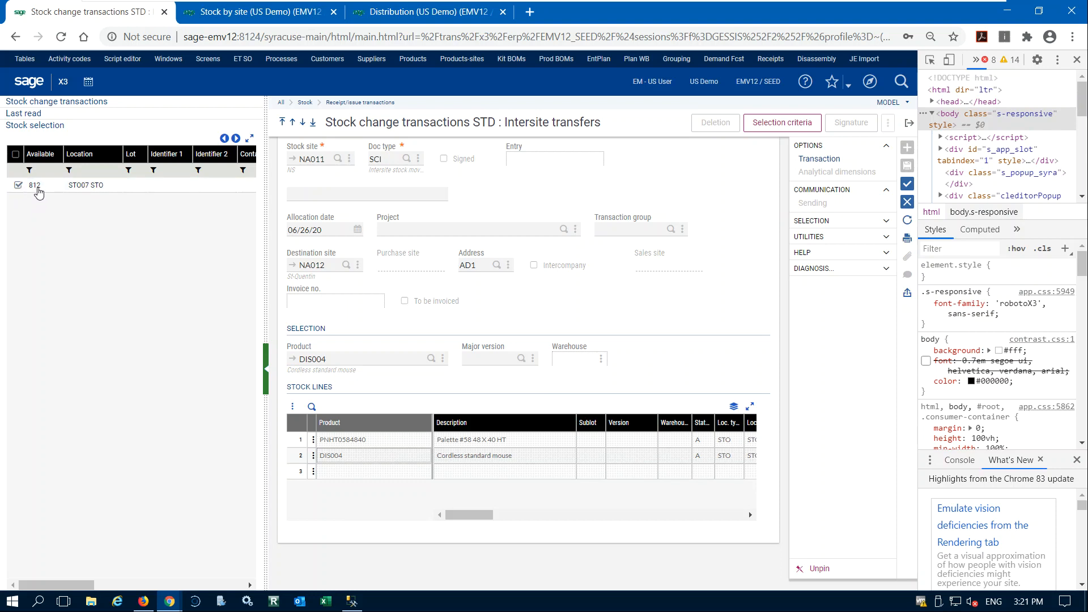
Close the browser's developer tools and set the DIS004 line's STK quantity to 5.
{"action": "left_click_drag", "start_coordinate": [480, 514], "coordinate": [512, 525]}
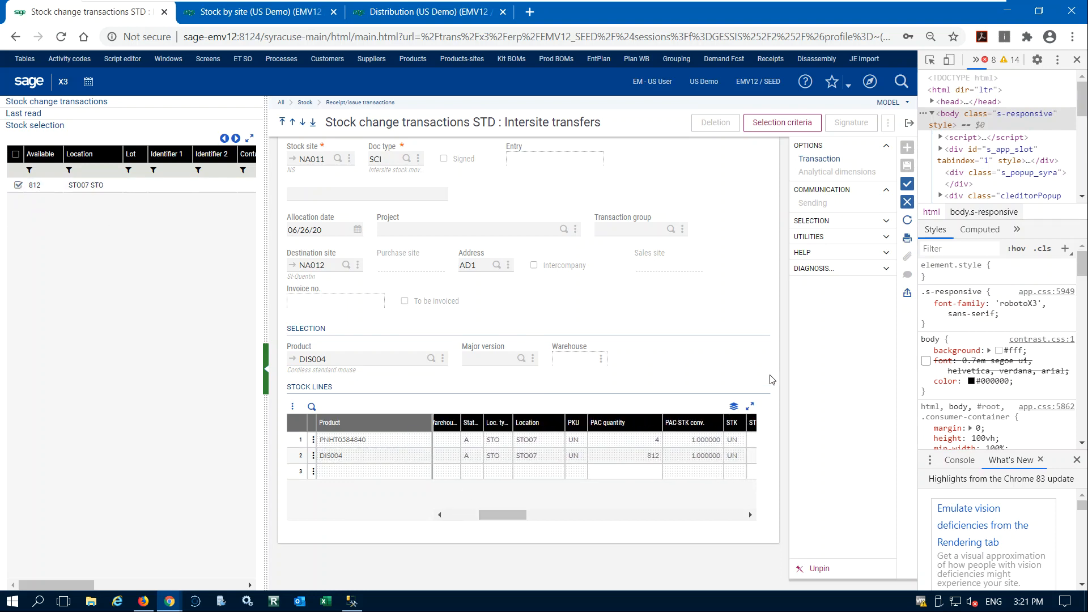
{"action": "left_click", "coordinate": [1075, 61]}
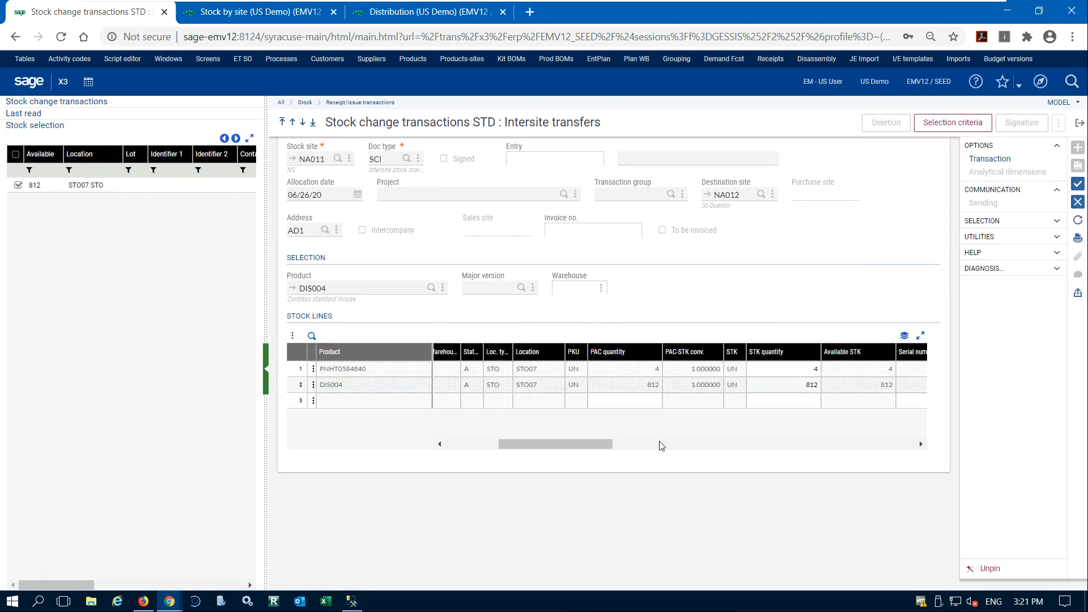
{"action": "left_click", "coordinate": [767, 386]}
{"action": "key", "text": "Tab"}
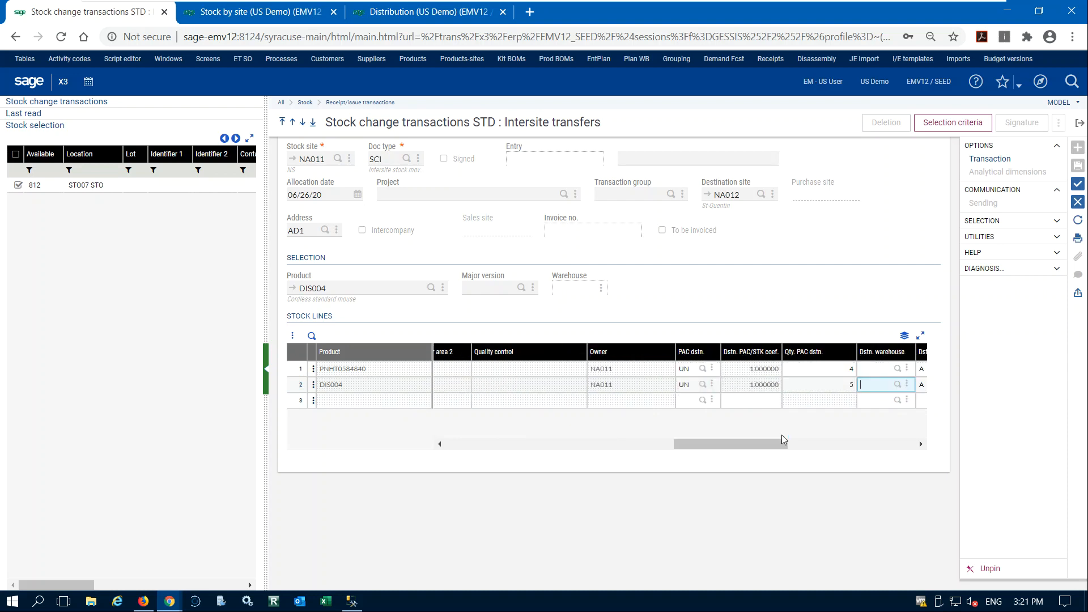
Set the DIS004 line's destination location type to STO and choose STO913 from the free locations as target.
{"action": "key", "text": "Tab"}
{"action": "left_click", "coordinate": [827, 386]}
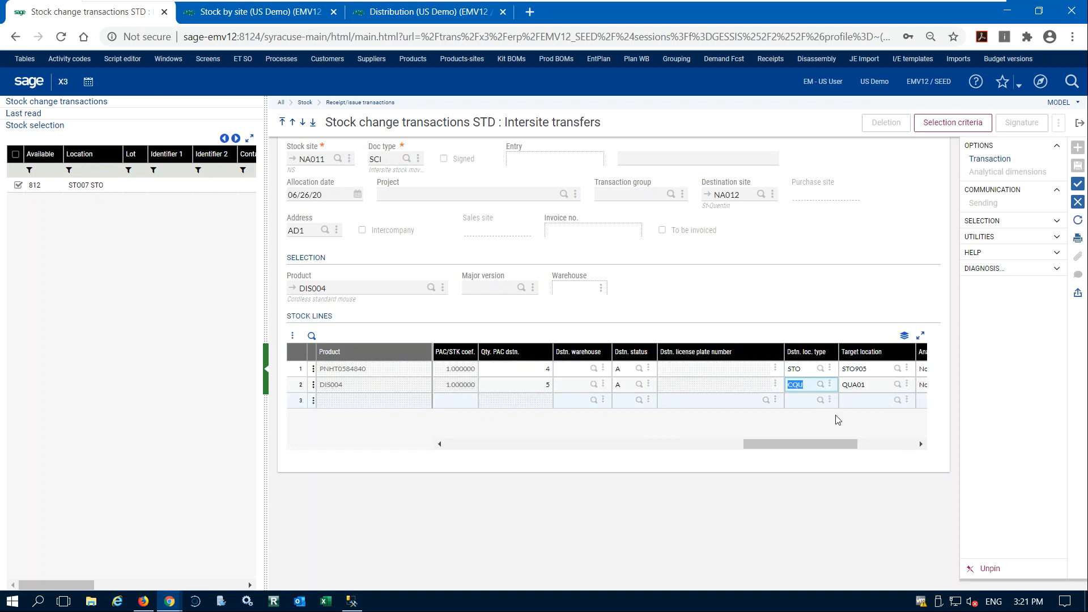
{"action": "type", "text": "STO"}
{"action": "key", "text": "Tab"}
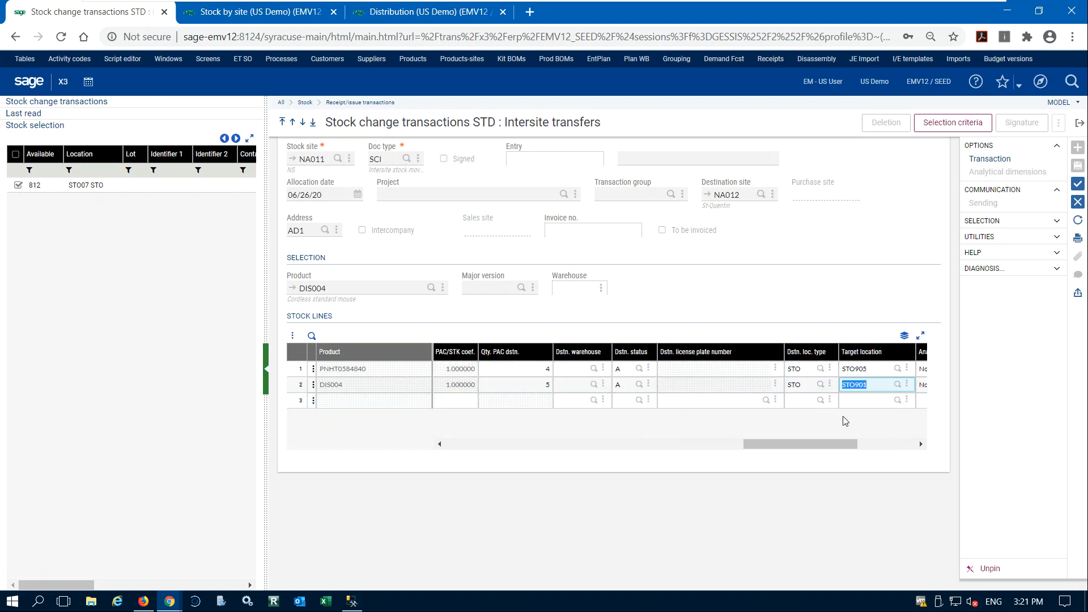
{"action": "left_click", "coordinate": [897, 385]}
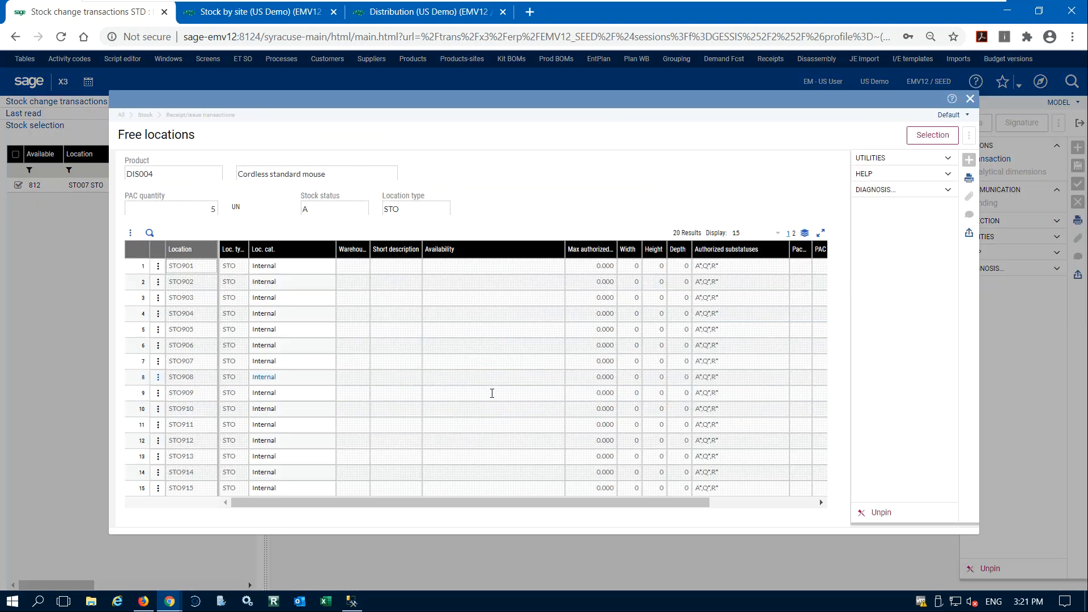
{"action": "left_click", "coordinate": [143, 456]}
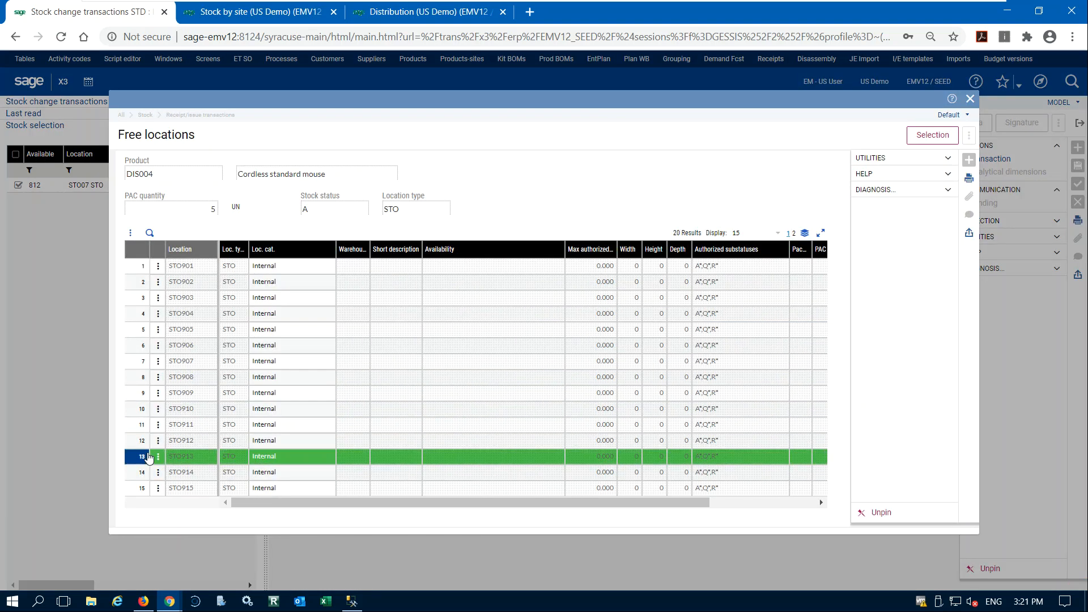
{"action": "left_click", "coordinate": [931, 137]}
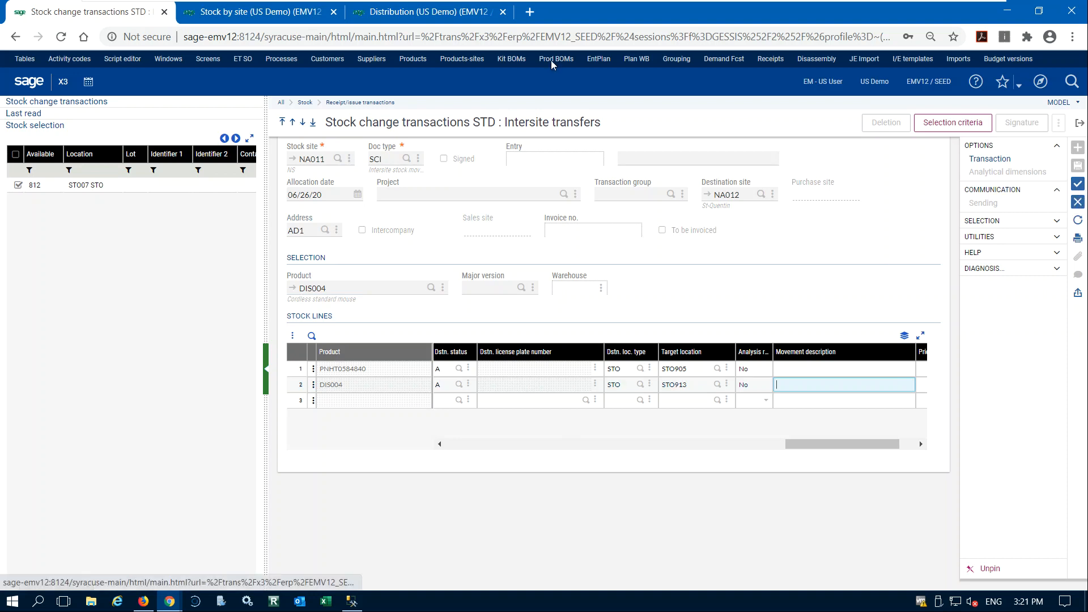
Rerun the Stock by site inquiry for product PNHT0584840 to check its quantities at each site.
{"action": "left_click", "coordinate": [255, 12]}
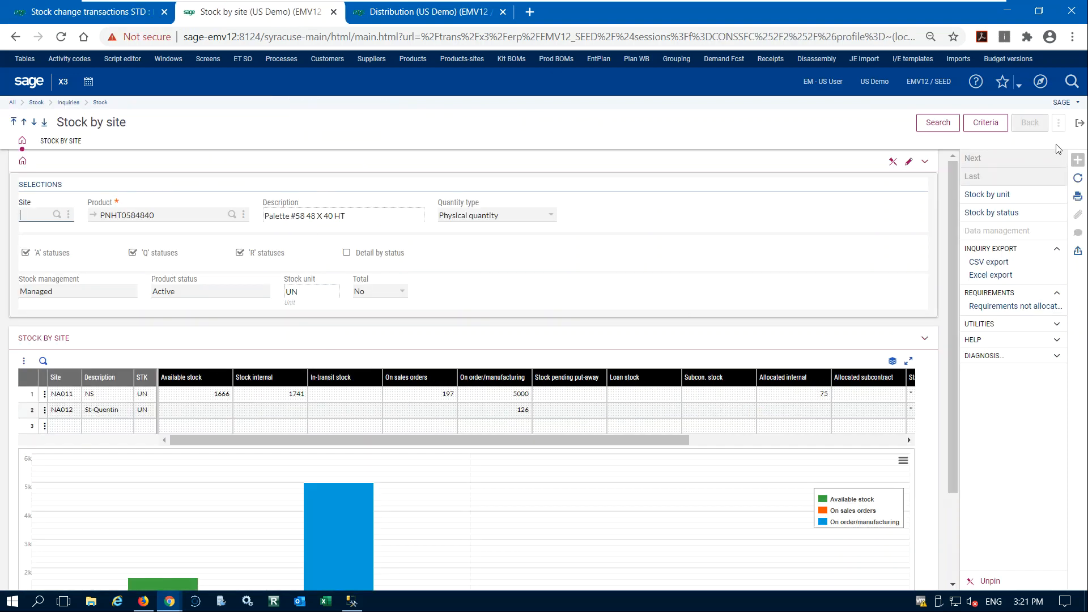
{"action": "left_click", "coordinate": [919, 129]}
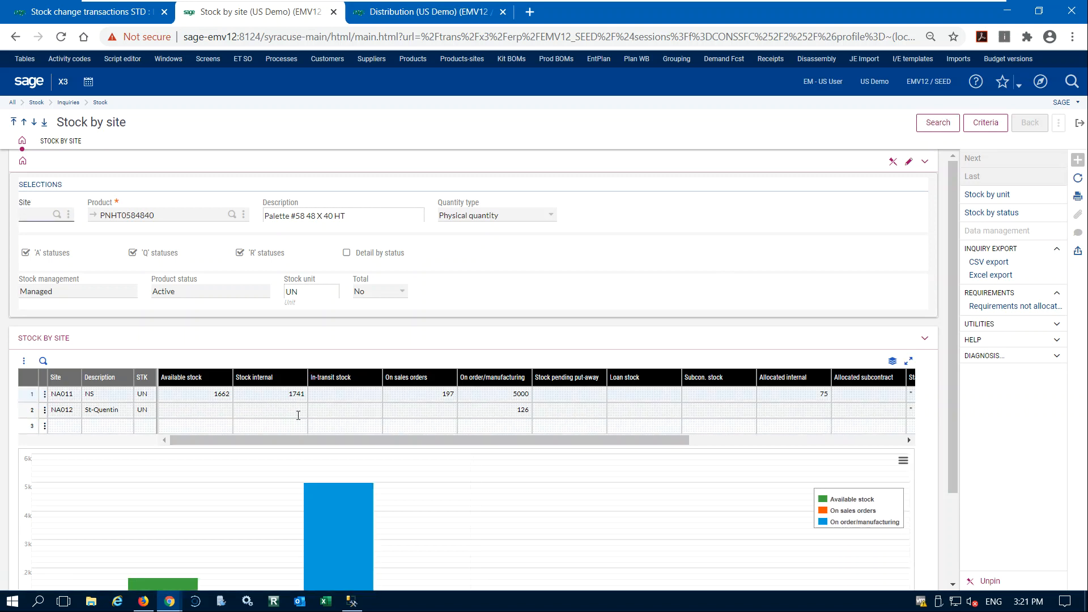
Return to the intersite transfer, review both lines' STK quantities and create the stock change record from NA011 to NA012.
{"action": "left_click", "coordinate": [67, 17]}
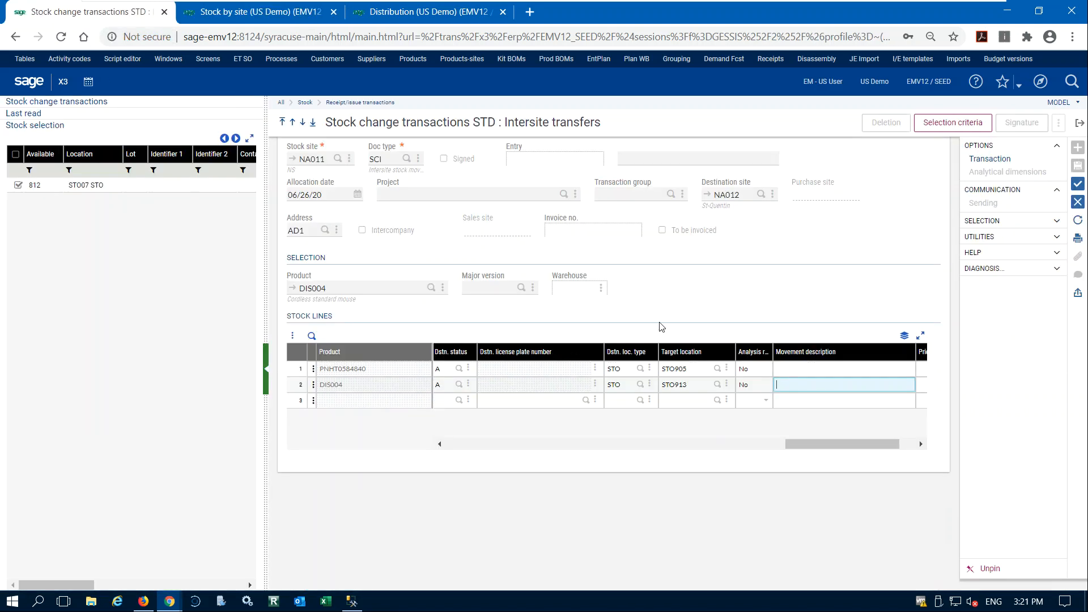
{"action": "left_click_drag", "start_coordinate": [828, 440], "coordinate": [533, 451]}
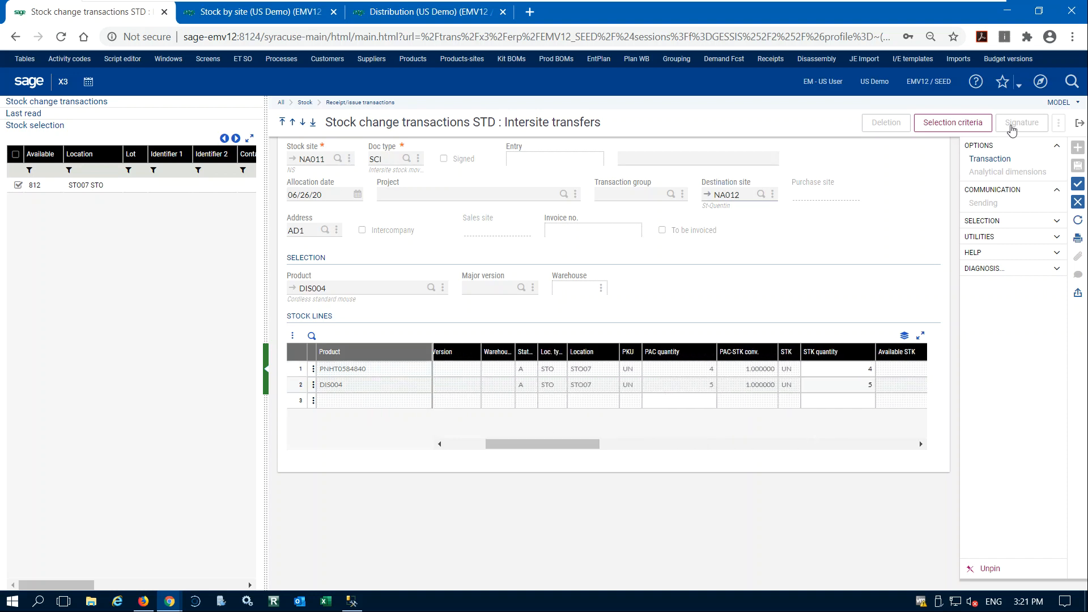
{"action": "left_click", "coordinate": [225, 16]}
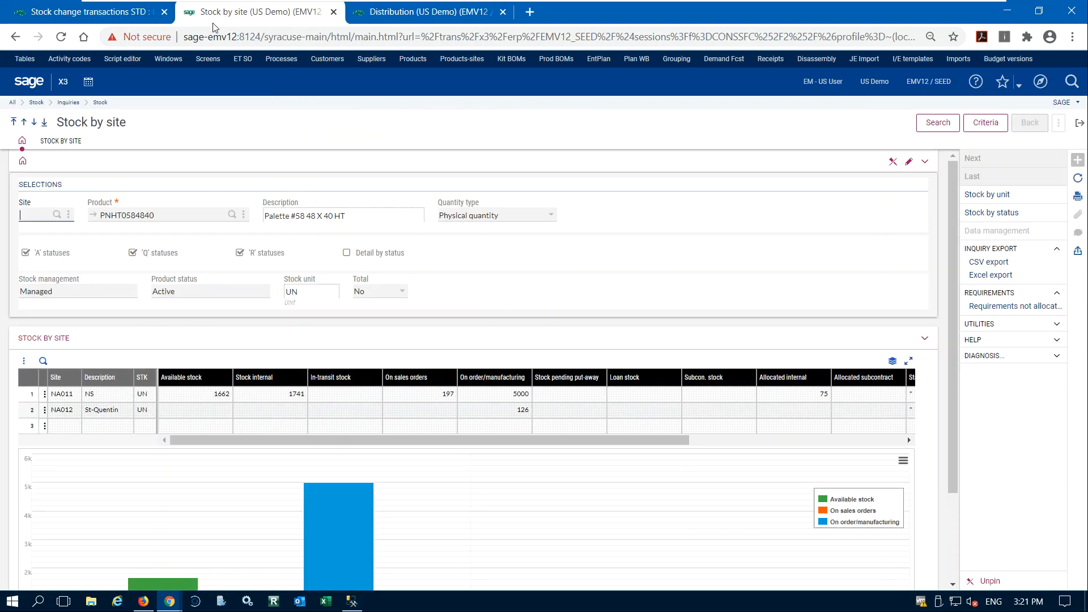
{"action": "left_click", "coordinate": [117, 15]}
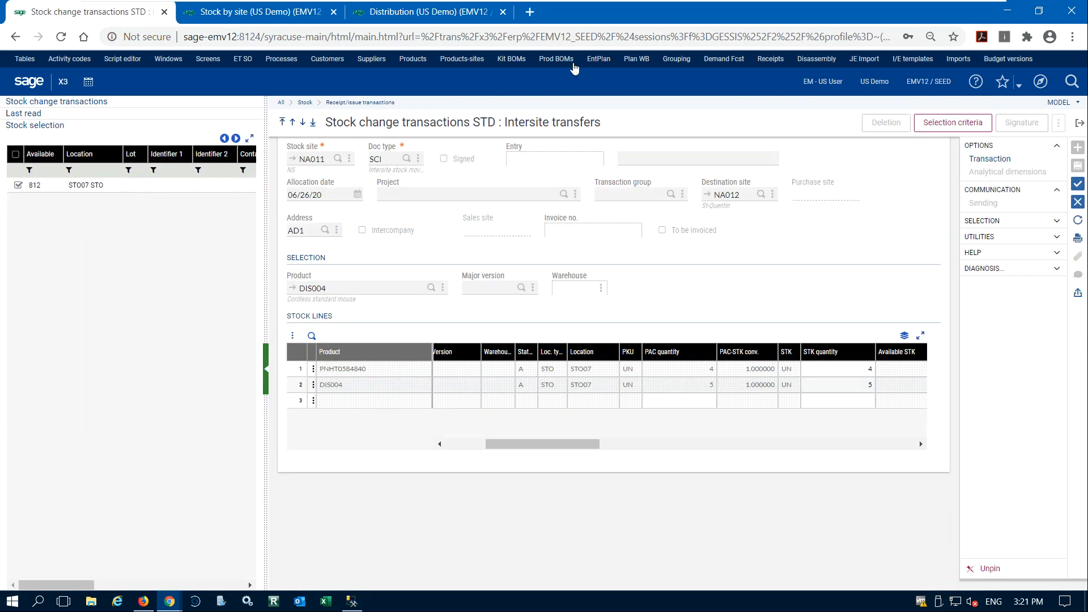
{"action": "left_click", "coordinate": [1078, 184]}
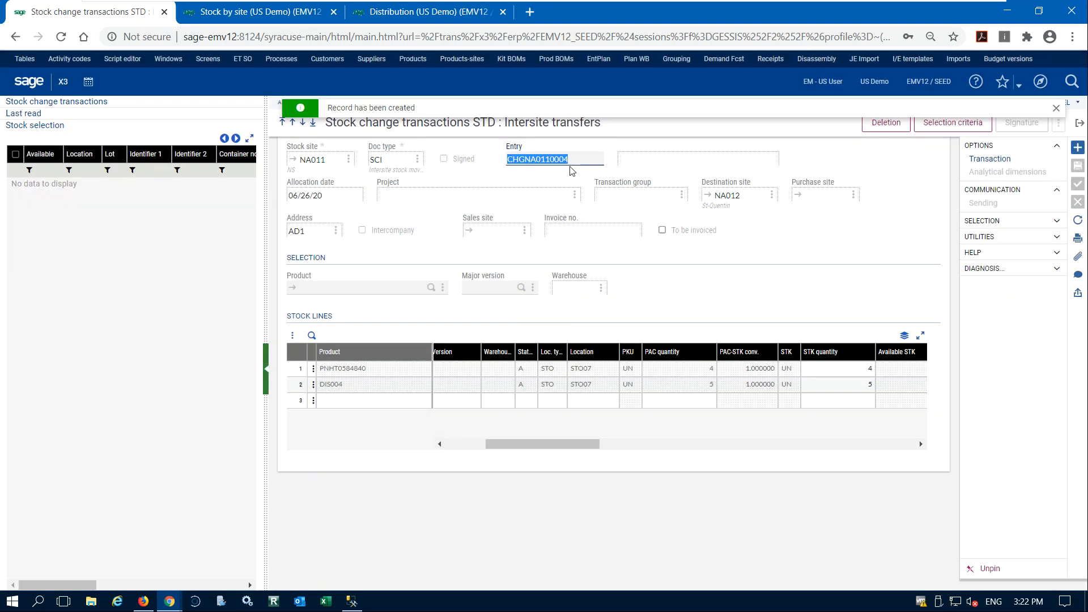
Rerun the Stock by site search for PNHT0584840 to check the transfer's effect, and exit the Intersite transfers function.
{"action": "left_click", "coordinate": [214, 13]}
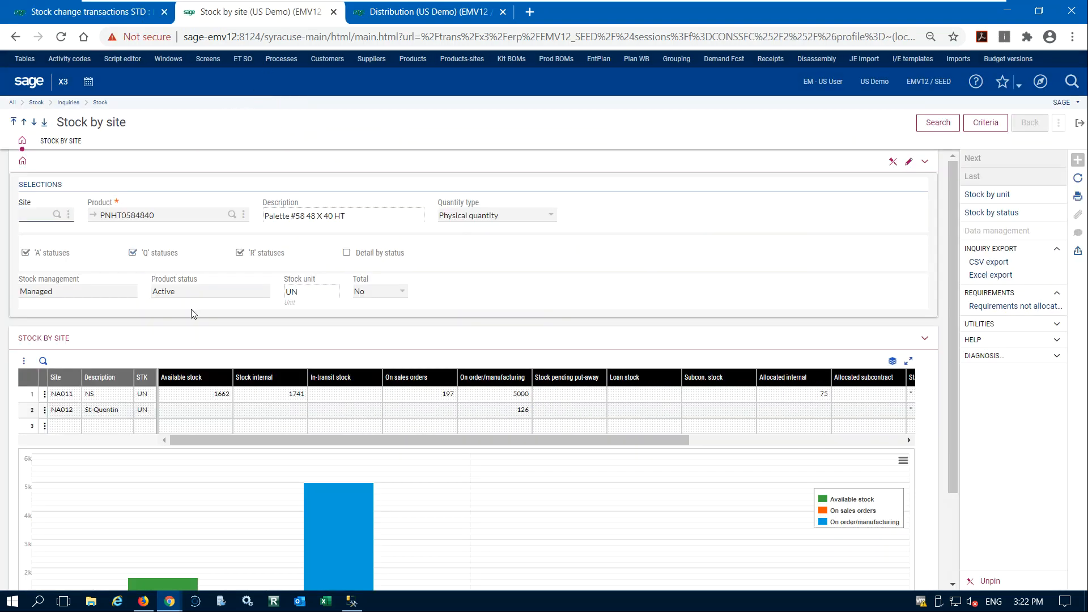
{"action": "left_click", "coordinate": [938, 122]}
{"action": "left_click", "coordinate": [104, 15]}
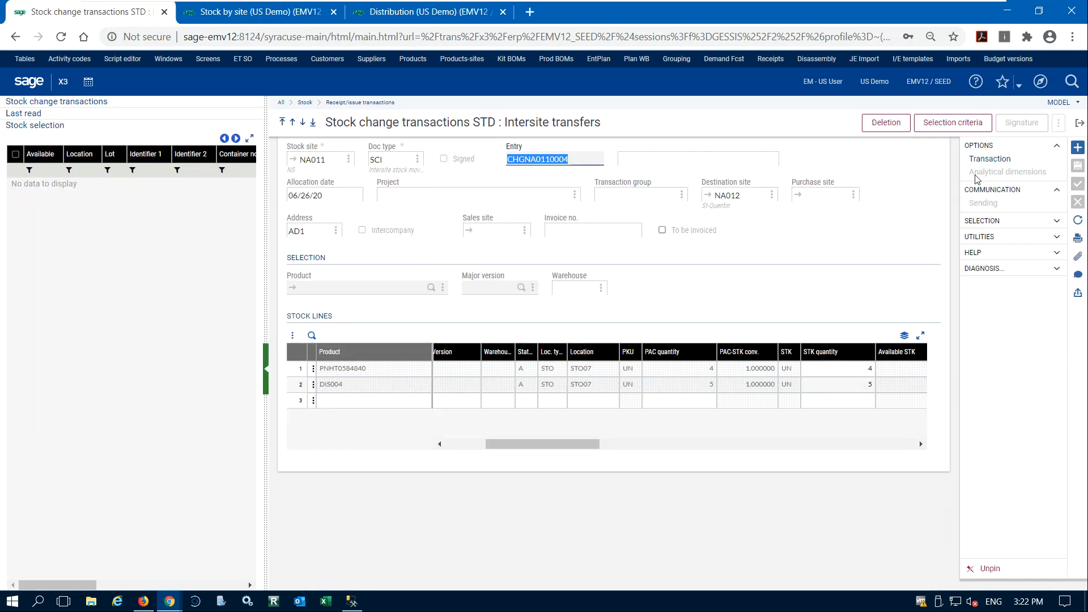
{"action": "left_click", "coordinate": [1080, 123]}
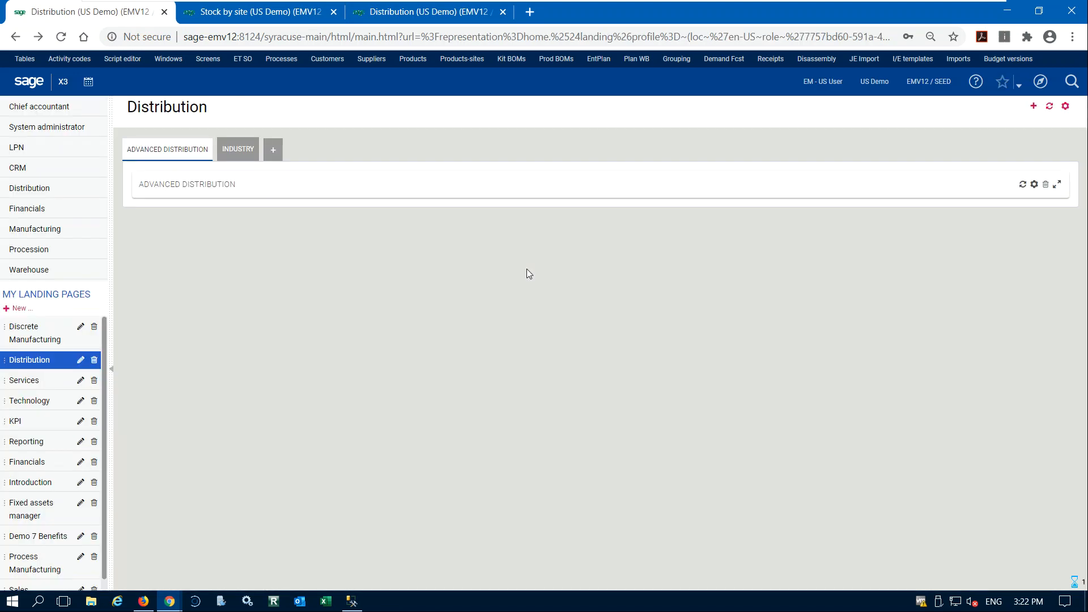
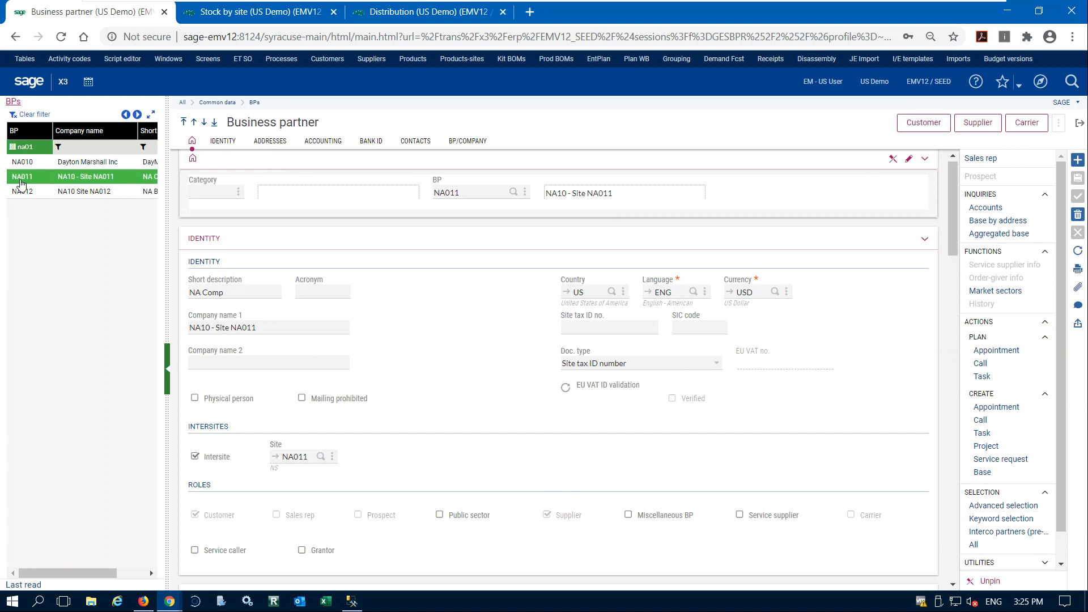
Display business partner NA012's intersite settings and consult the inter-site and inter-company flow diagram in the Foxit Reader PDF before returning to Sage X3.
{"action": "left_click", "coordinate": [30, 194]}
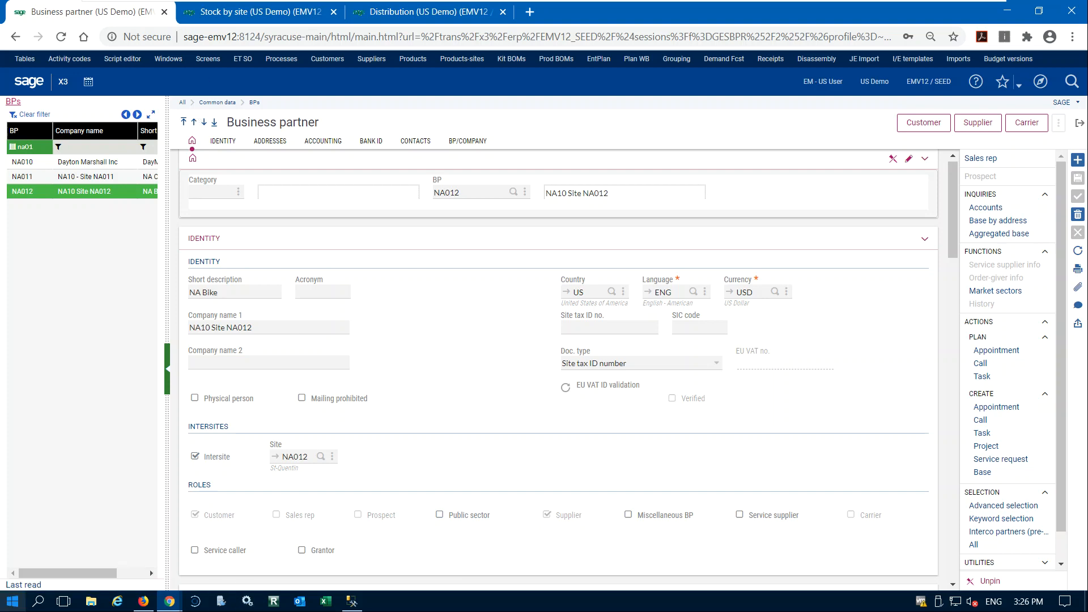
{"action": "key", "text": "alt+Tab"}
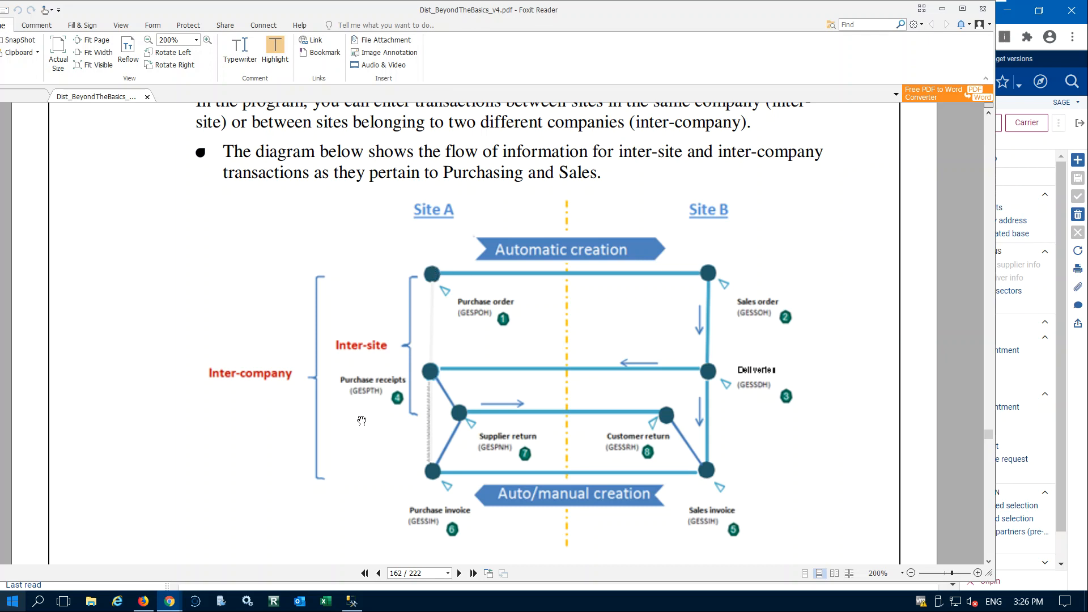
{"action": "left_click", "coordinate": [143, 602]}
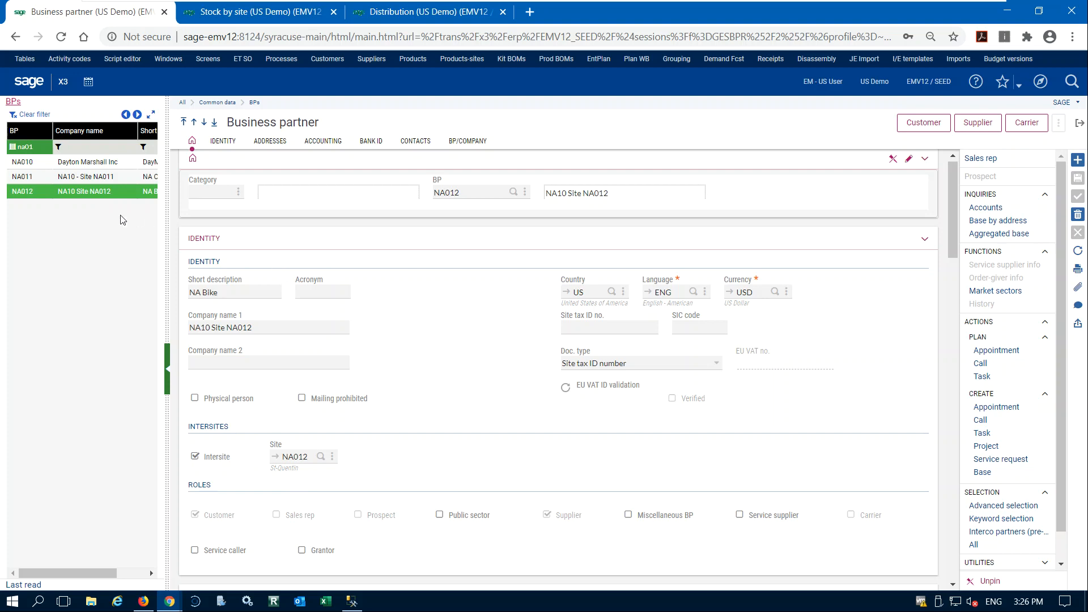
Inspect business partner NA011's customer and supplier records, view NA012 again, and close the Business partner function.
{"action": "left_click", "coordinate": [90, 183]}
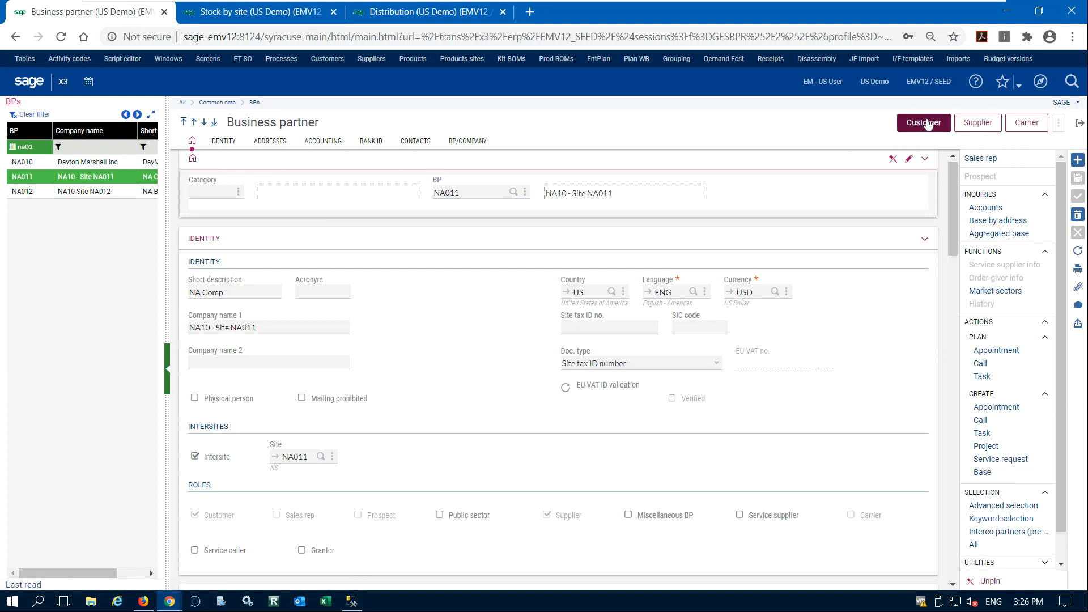
{"action": "left_click", "coordinate": [923, 122]}
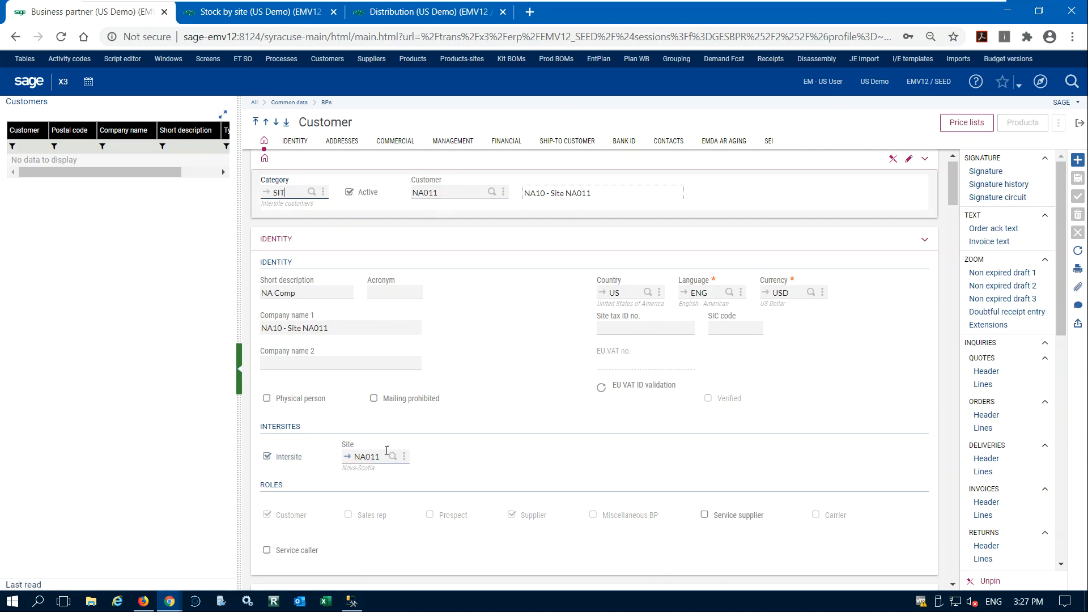
{"action": "left_click", "coordinate": [1081, 126]}
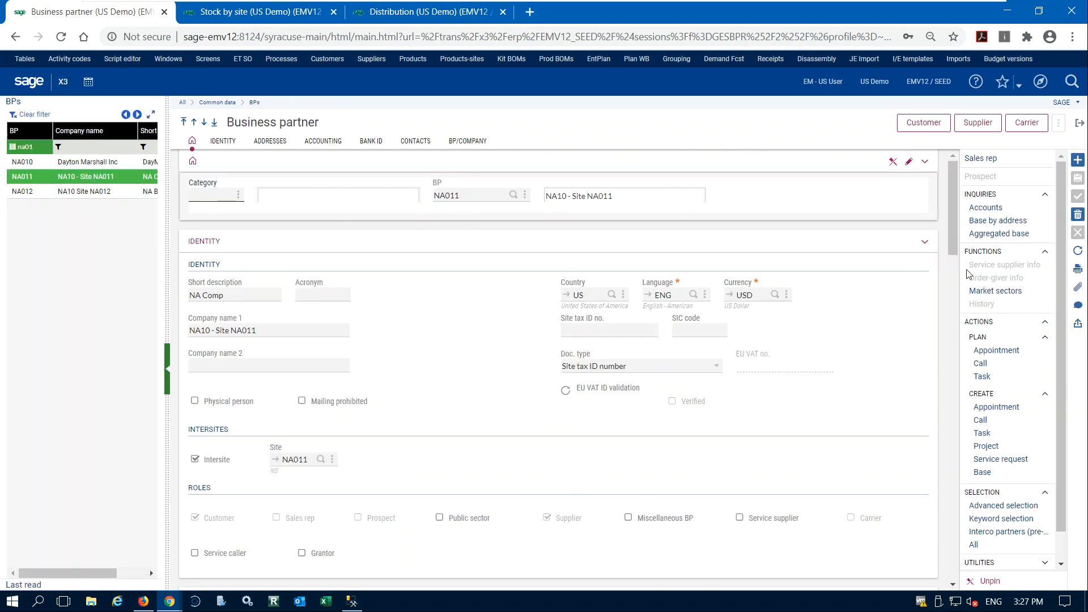
{"action": "left_click", "coordinate": [977, 122]}
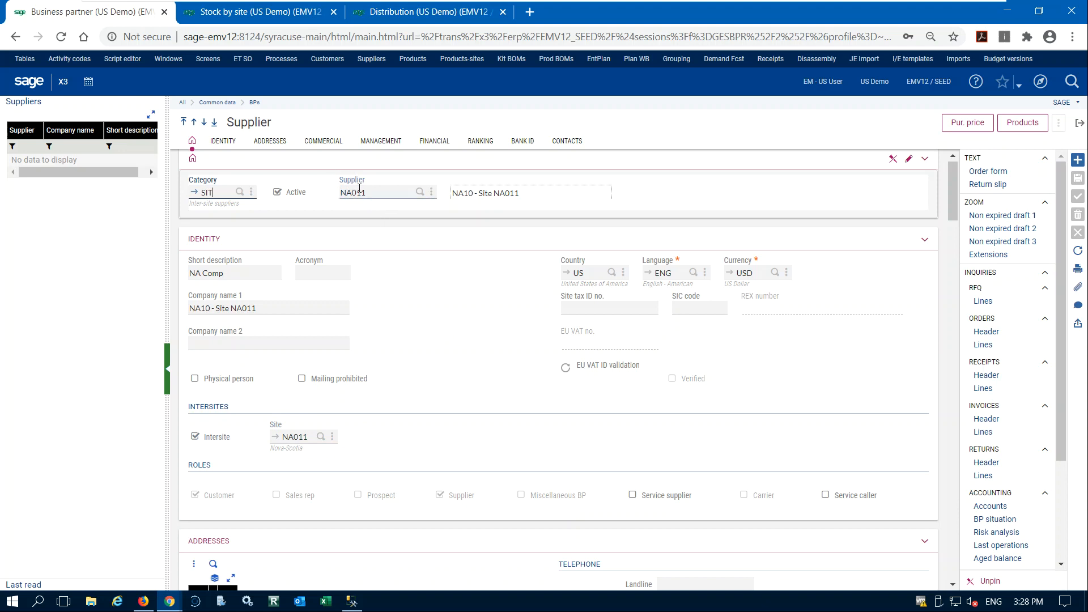
{"action": "left_click", "coordinate": [1077, 125]}
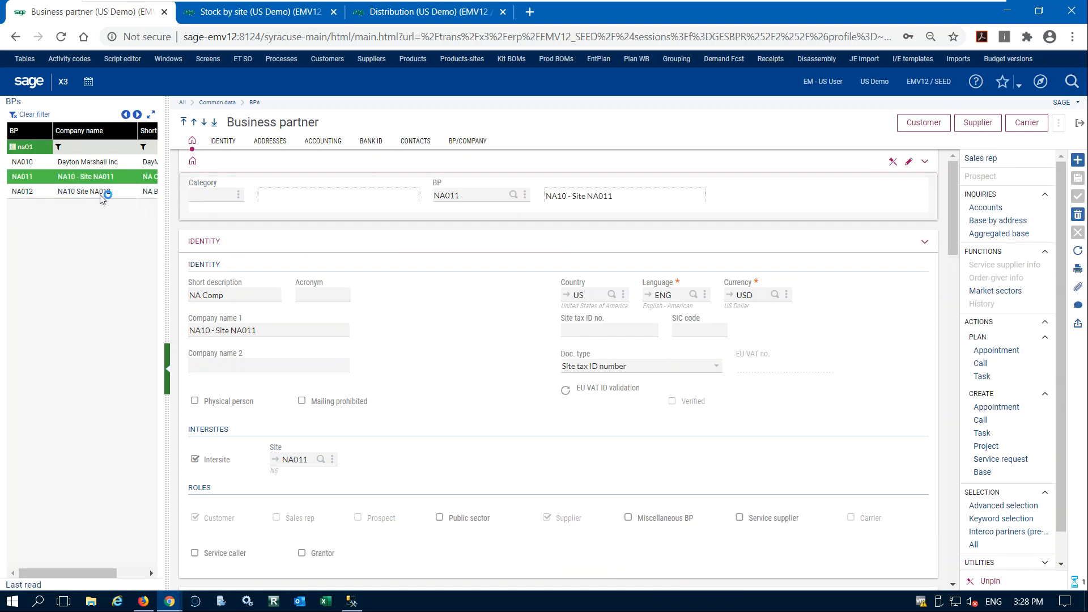
{"action": "left_click", "coordinate": [102, 198]}
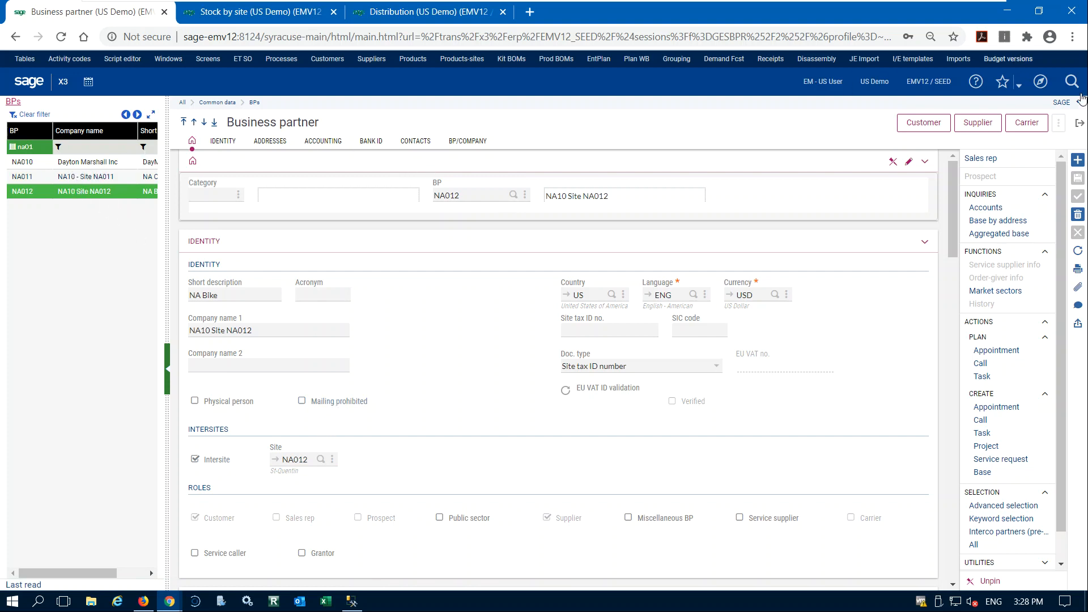
{"action": "left_click", "coordinate": [1077, 125]}
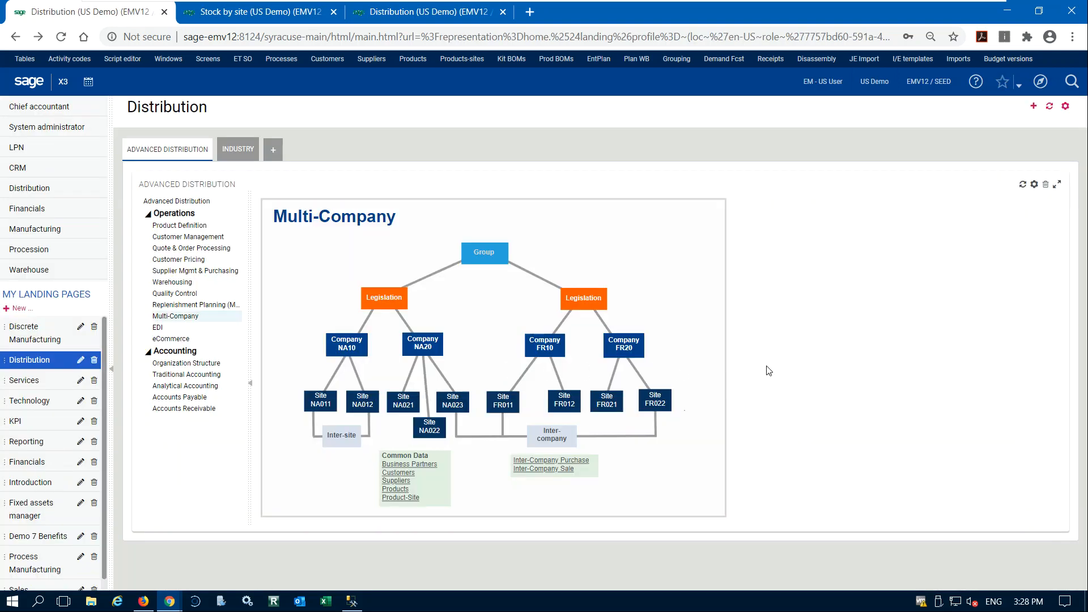
Examine the automatic flows in the Intercompany parameters under Setup's organizational structure, and close the function.
{"action": "left_click", "coordinate": [1040, 82]}
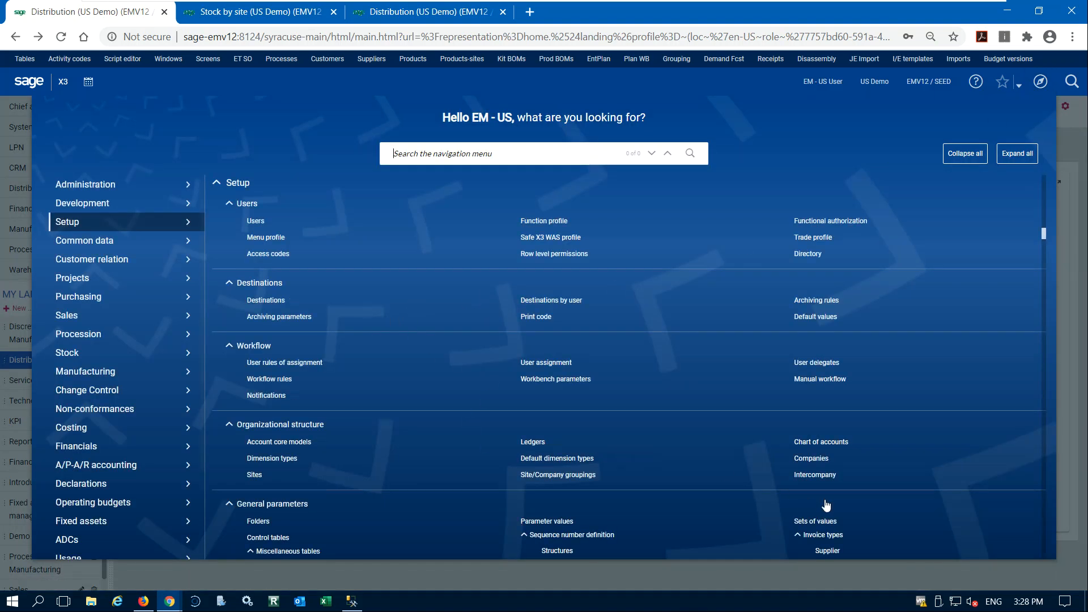
{"action": "left_click", "coordinate": [816, 476]}
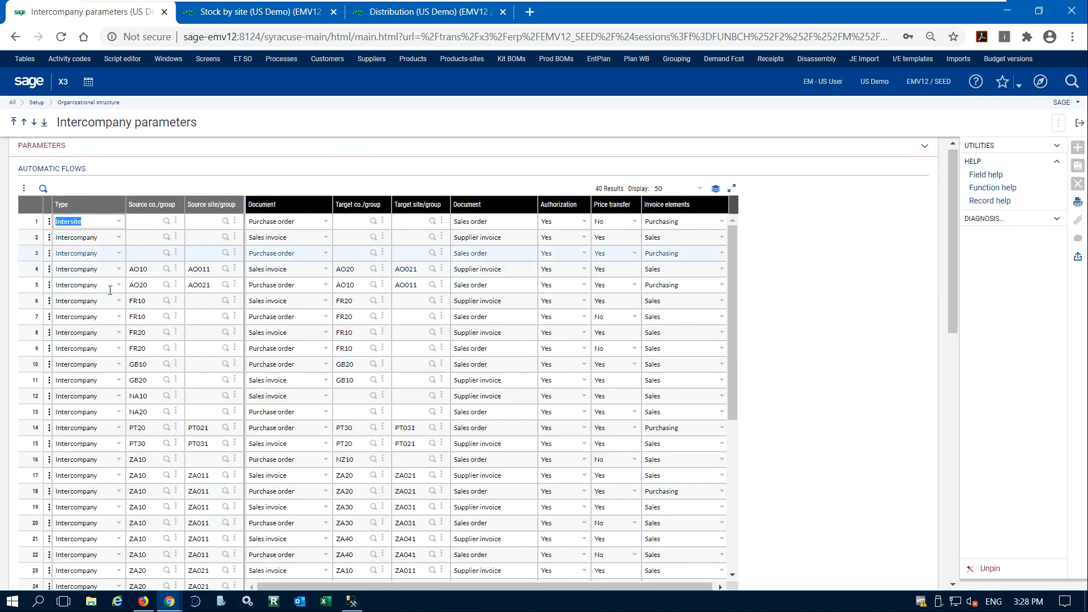
{"action": "scroll", "coordinate": [109, 289], "scroll_direction": "down", "scroll_amount": 10}
{"action": "scroll", "coordinate": [114, 301], "scroll_direction": "up", "scroll_amount": 10}
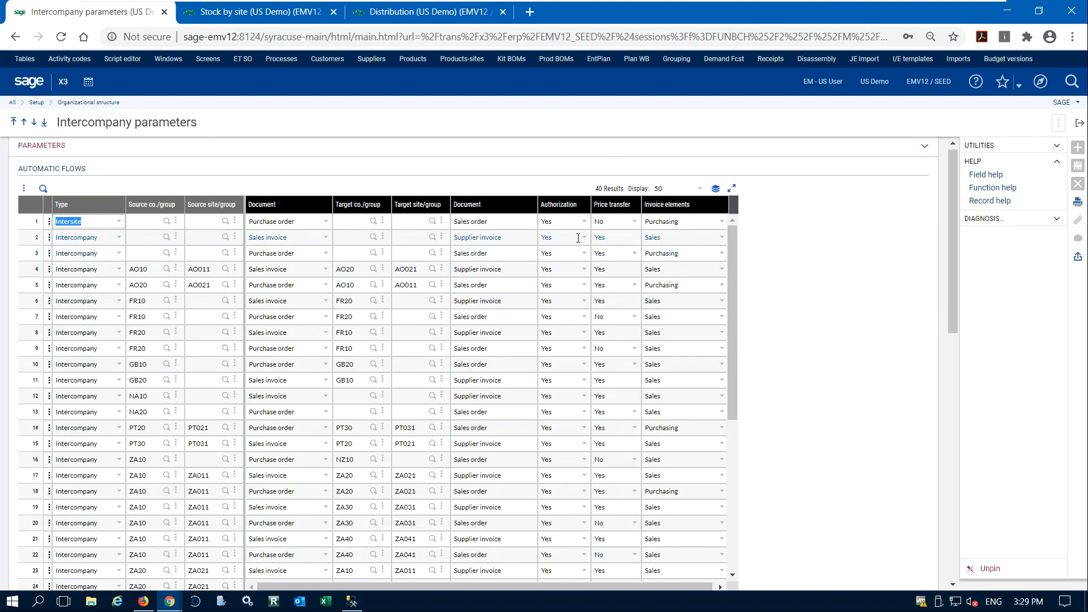
{"action": "scroll", "coordinate": [120, 277], "scroll_direction": "up", "scroll_amount": 1}
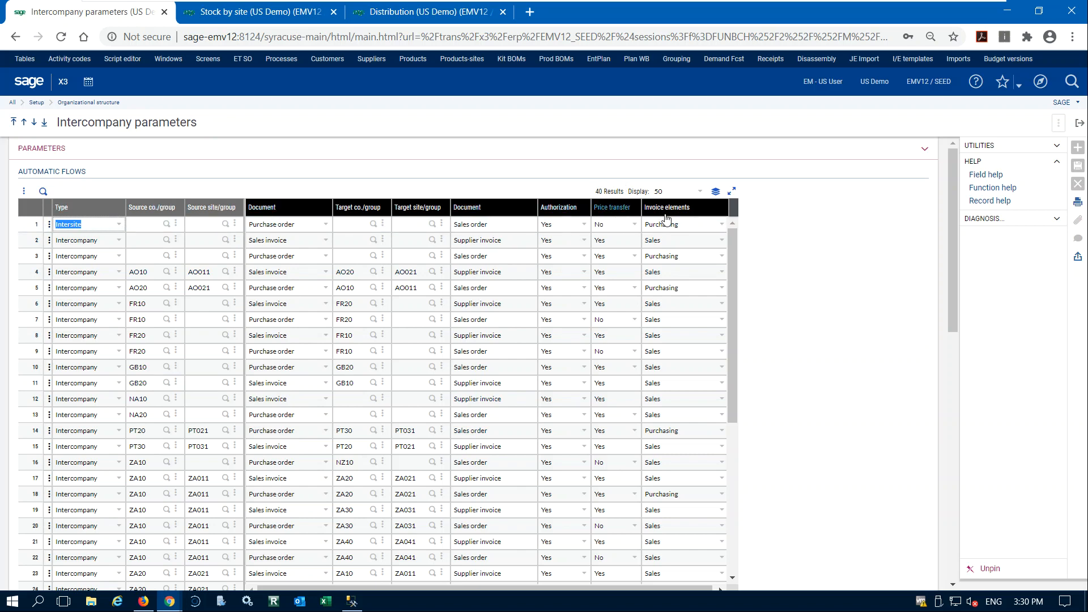
{"action": "left_click", "coordinate": [1079, 125]}
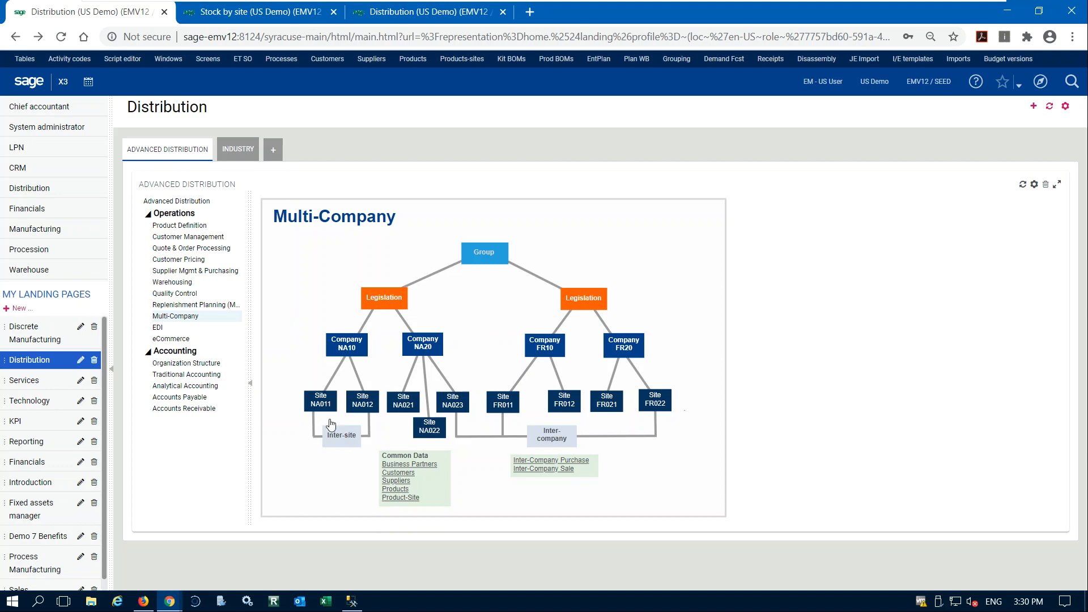
Check the Stock by site results for PNHT0584840 and start a new standard purchase order from the Supplier Management and Purchasing process map.
{"action": "left_click", "coordinate": [258, 14]}
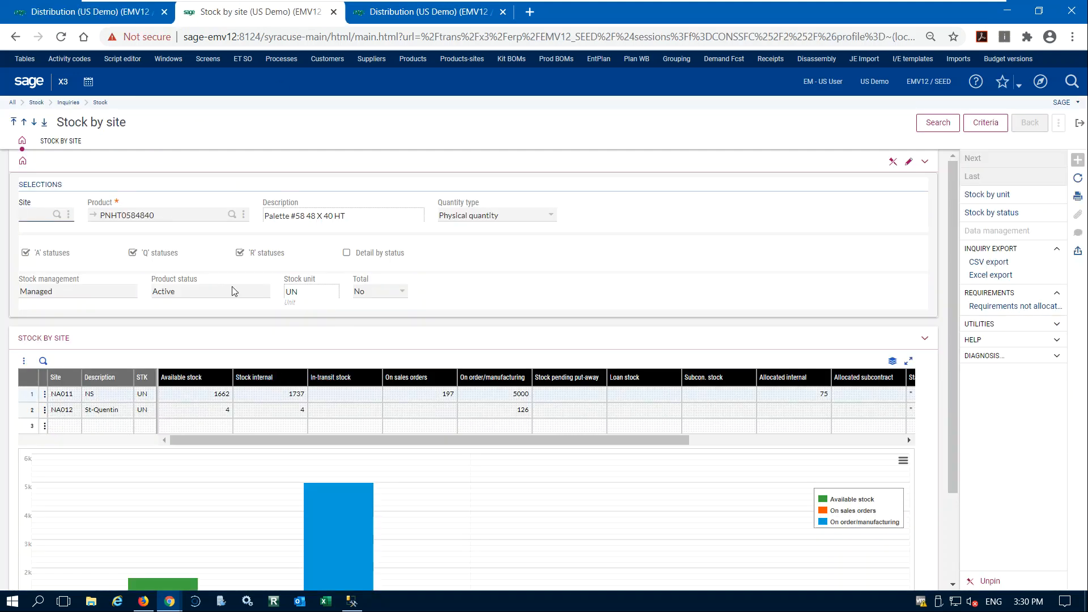
{"action": "left_click", "coordinate": [71, 11]}
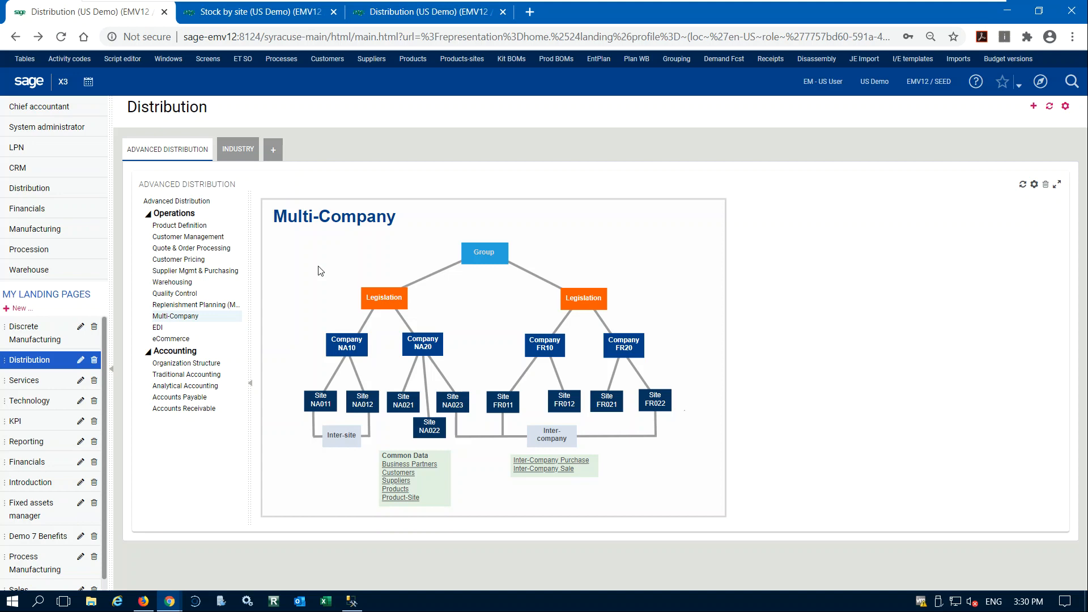
{"action": "left_click", "coordinate": [226, 271]}
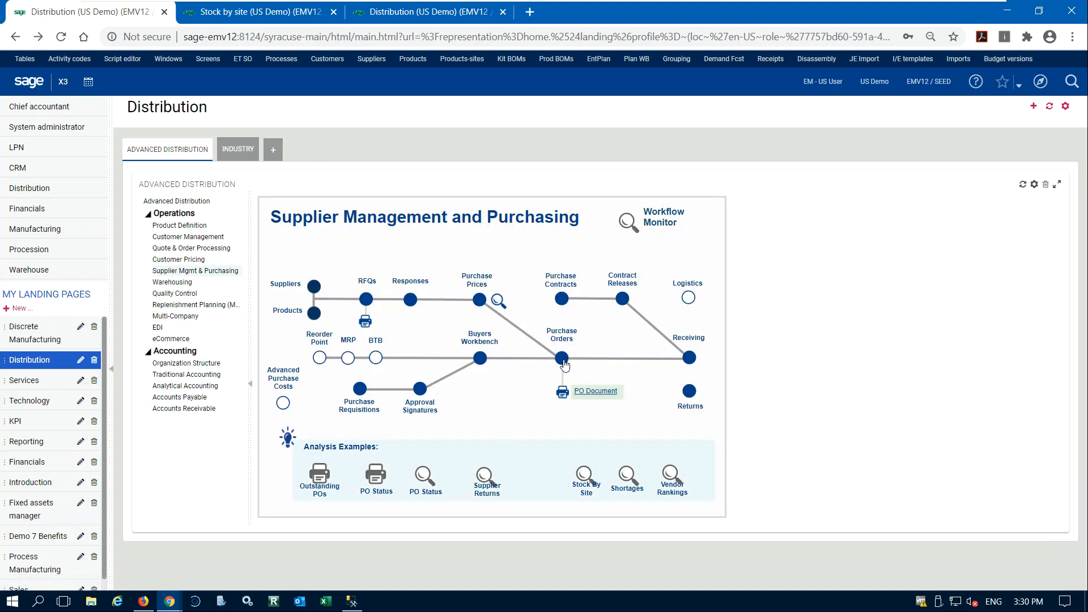
{"action": "left_click", "coordinate": [562, 359]}
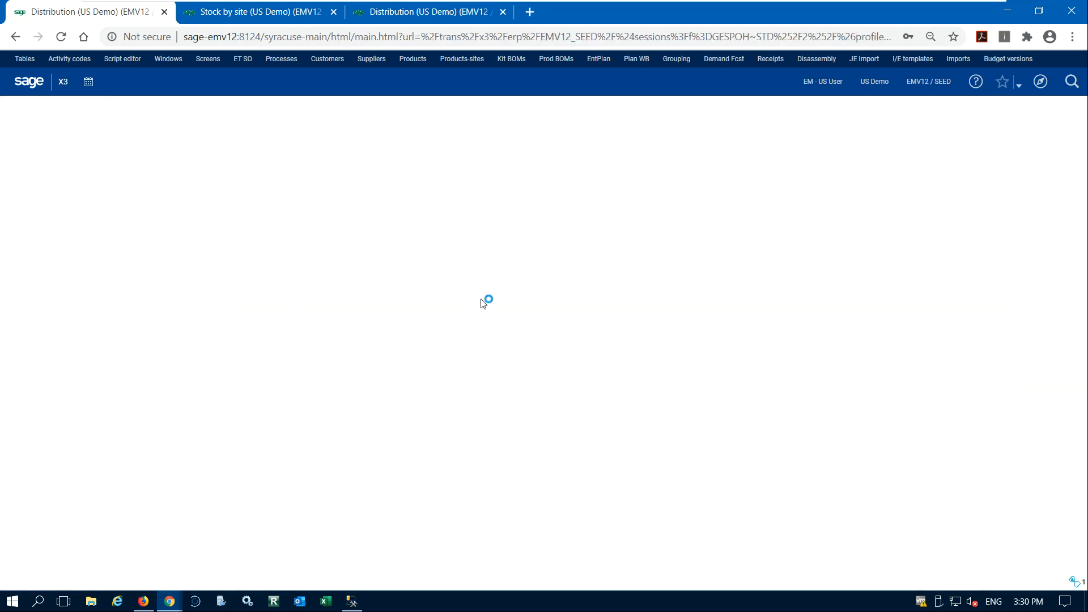
{"action": "left_click", "coordinate": [1078, 160]}
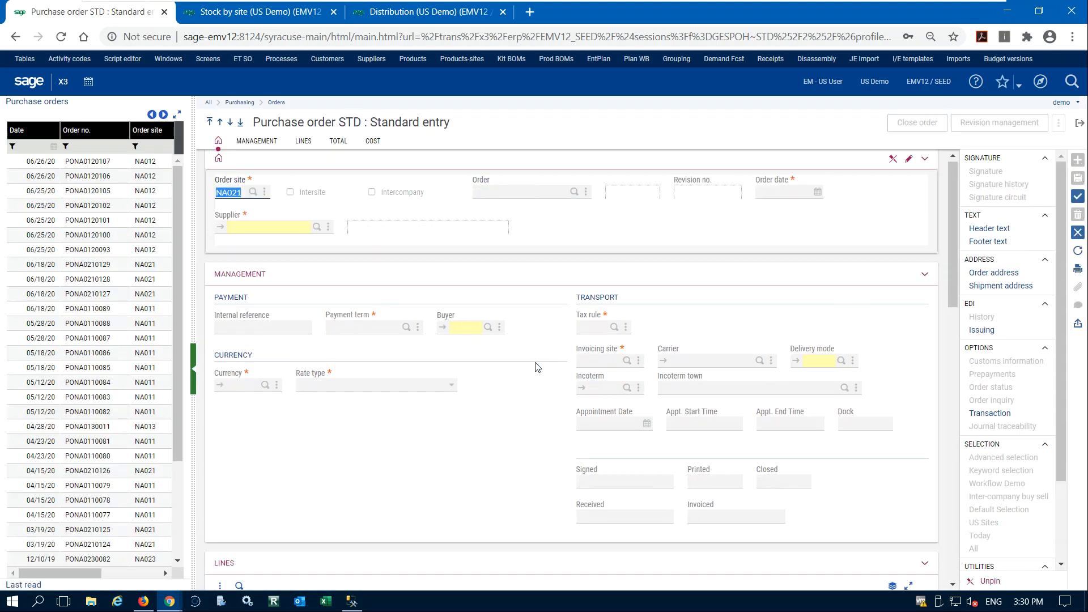
Set the purchase order's order site to NA012 and its supplier to NA011.
{"action": "type", "text": "na"}
{"action": "key", "text": "Tab"}
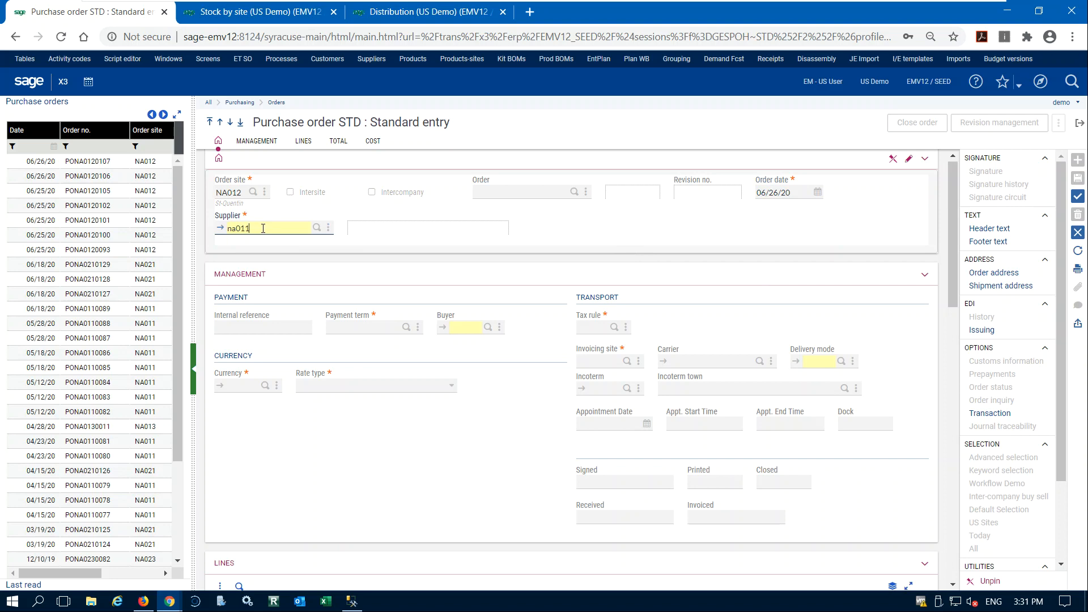
{"action": "key", "text": "Tab"}
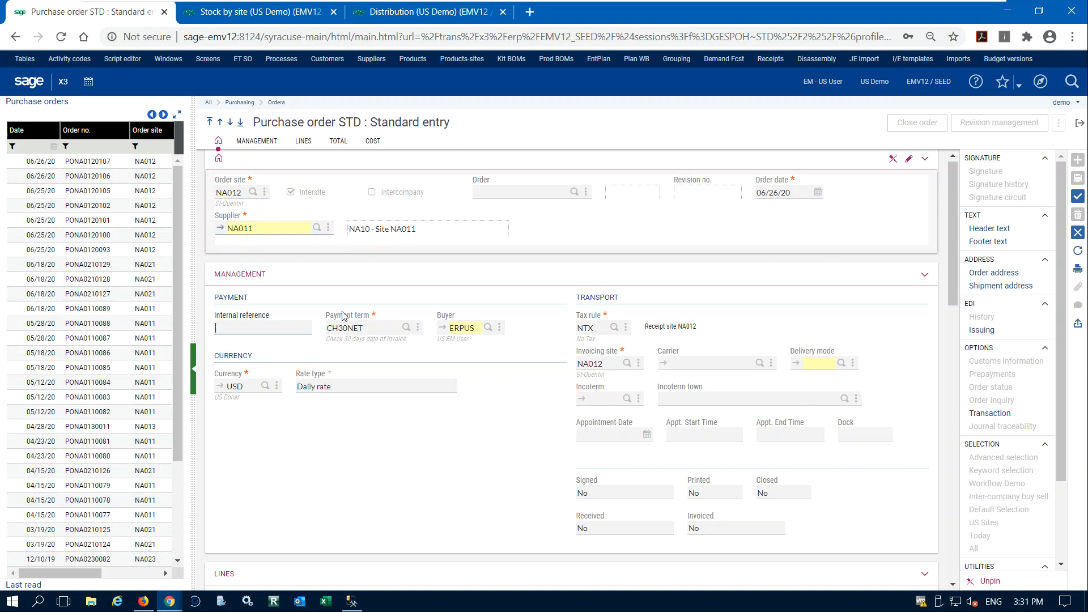
{"action": "scroll", "coordinate": [517, 374], "scroll_direction": "down", "scroll_amount": 3}
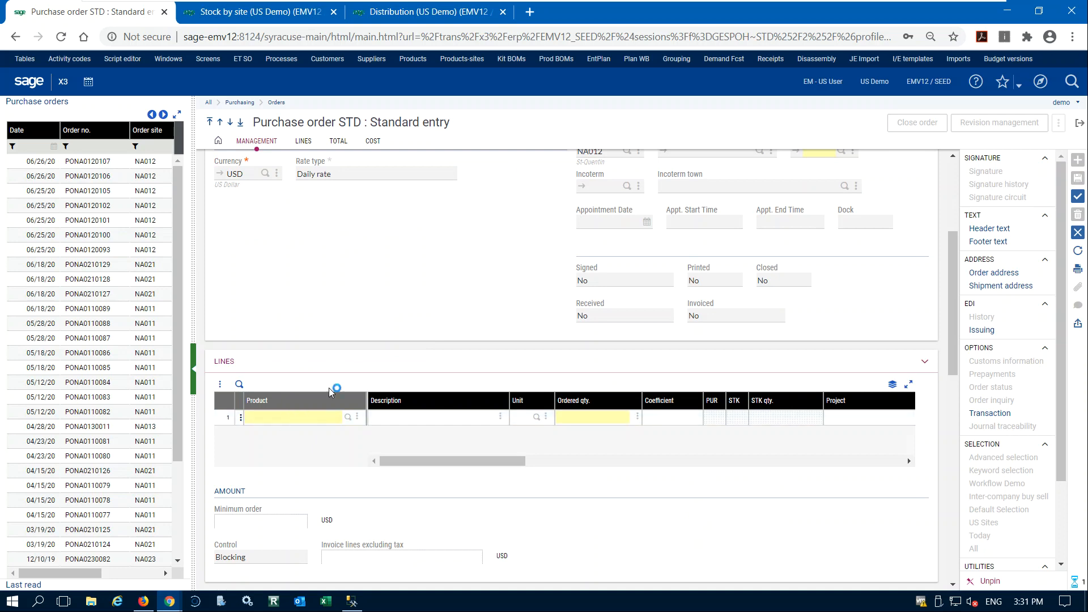
{"action": "scroll", "coordinate": [332, 392], "scroll_direction": "up", "scroll_amount": 3}
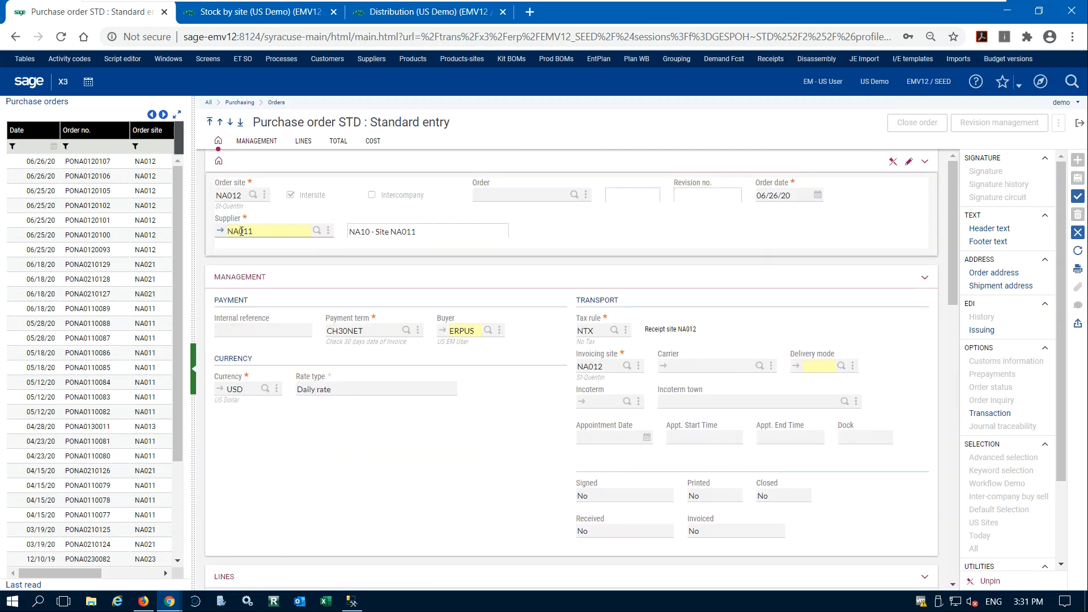
Enter the first order line for product PNHT0584840 with an ordered quantity of 10 UN.
{"action": "scroll", "coordinate": [371, 425], "scroll_direction": "down", "scroll_amount": 3}
{"action": "left_click", "coordinate": [273, 419]}
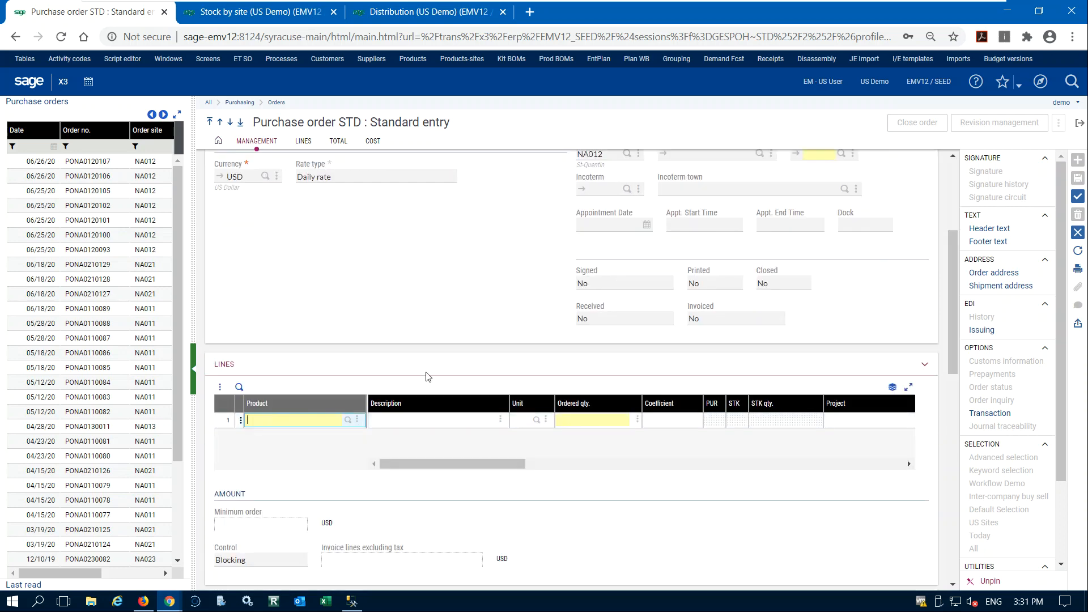
{"action": "type", "text": "pnh"}
{"action": "key", "text": "Tab"}
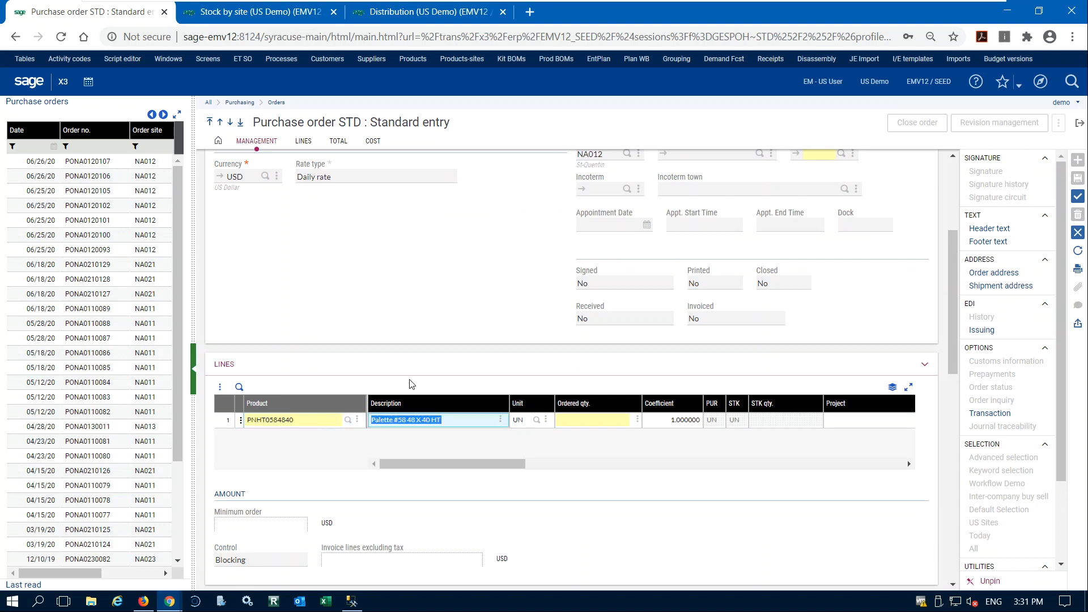
{"action": "key", "text": "Tab"}
{"action": "key", "text": "Tab"}
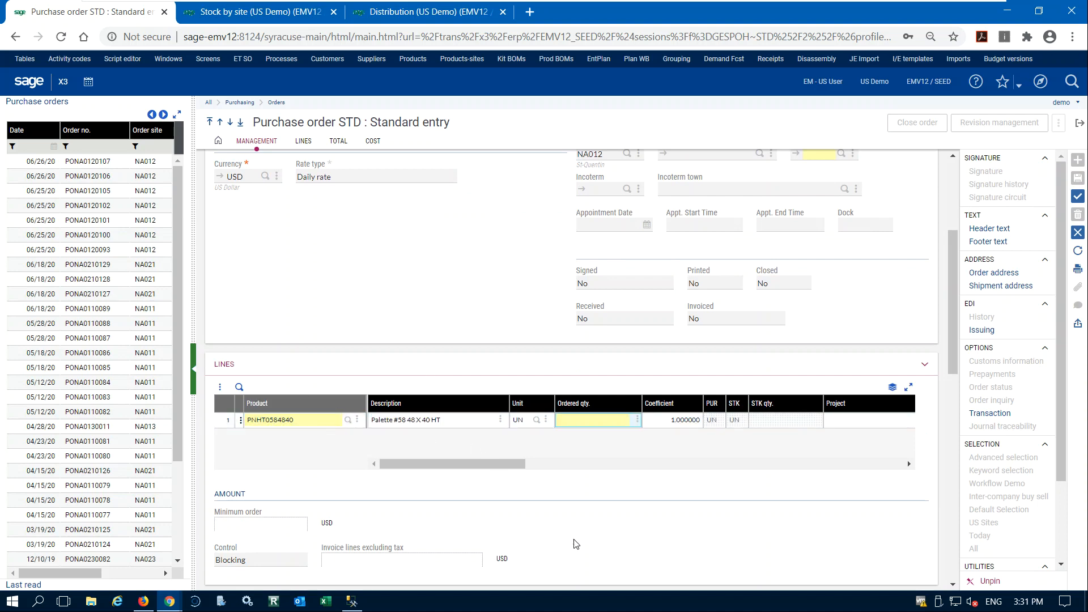
{"action": "key", "text": "Tab"}
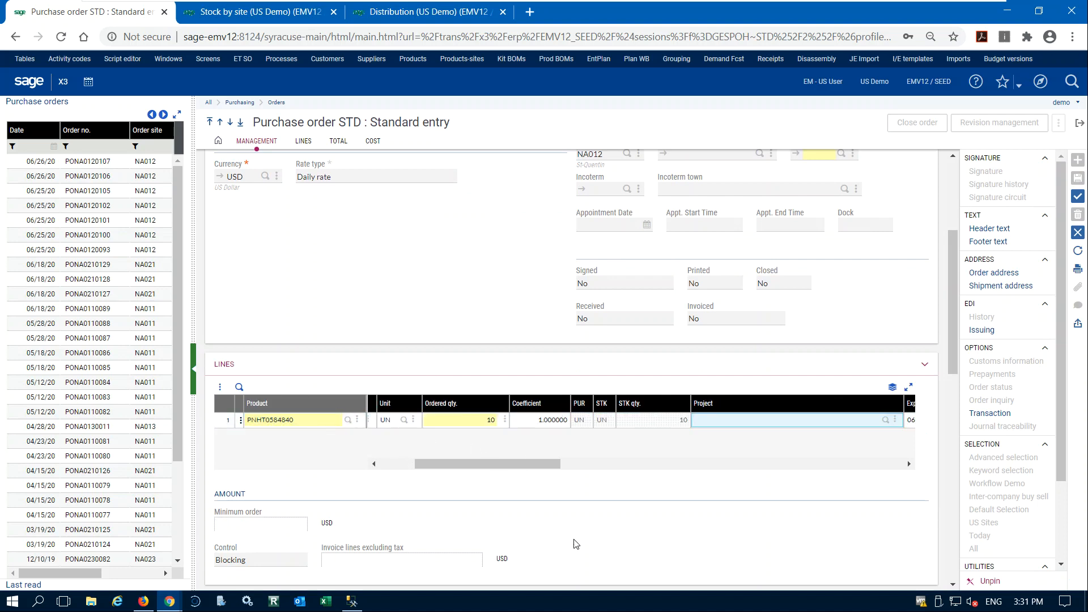
{"action": "key", "text": "Tab"}
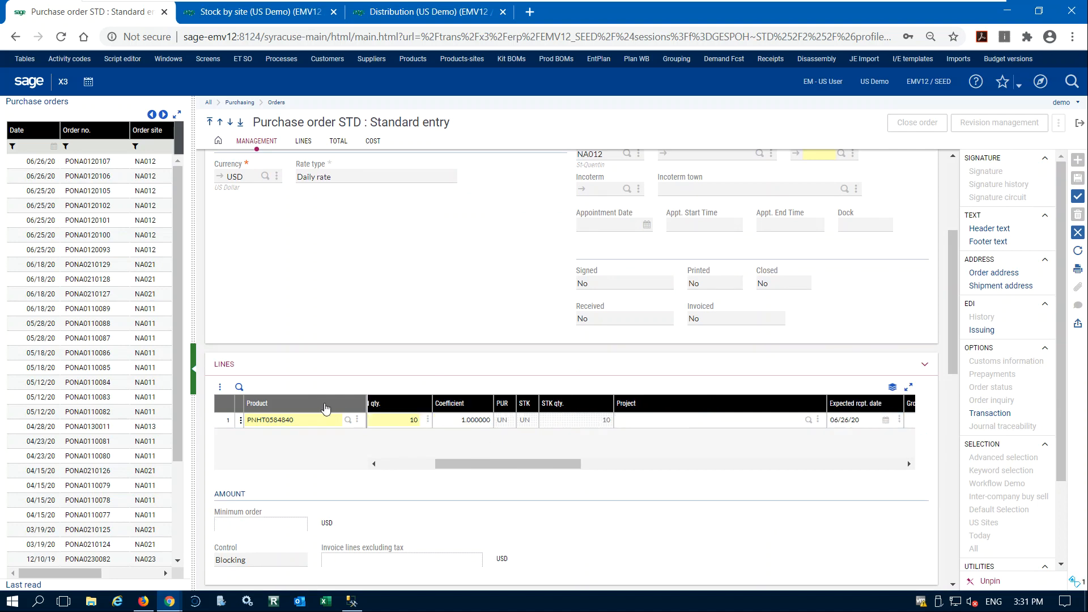
Add a second order line for DIS004 with quantity 6 UN, accepting the contract order warning, and review the order's header and lines.
{"action": "left_click", "coordinate": [295, 437]}
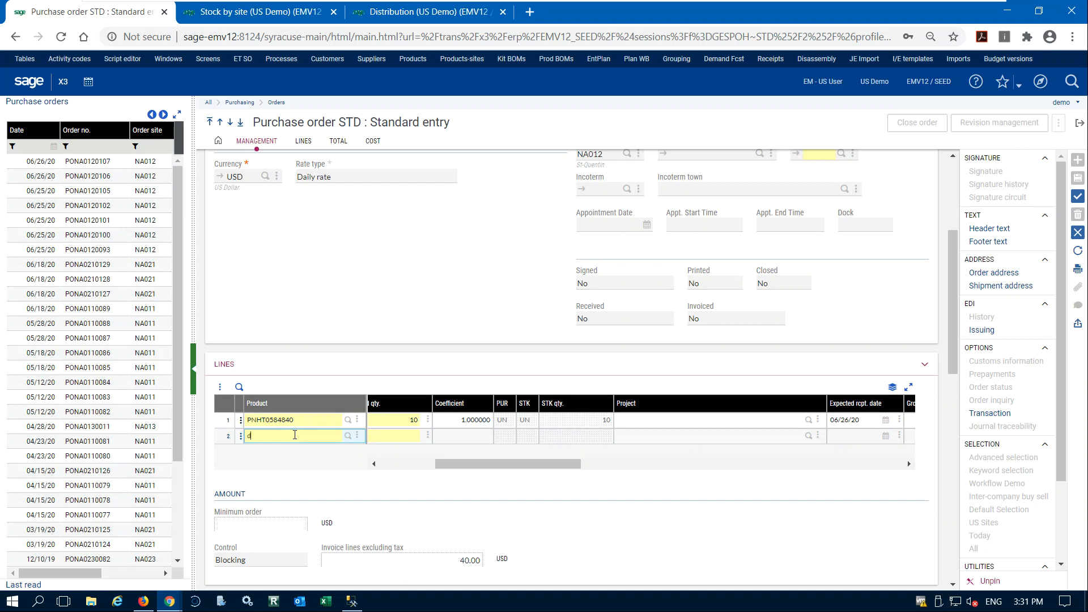
{"action": "type", "text": "dis004"}
{"action": "key", "text": "Tab"}
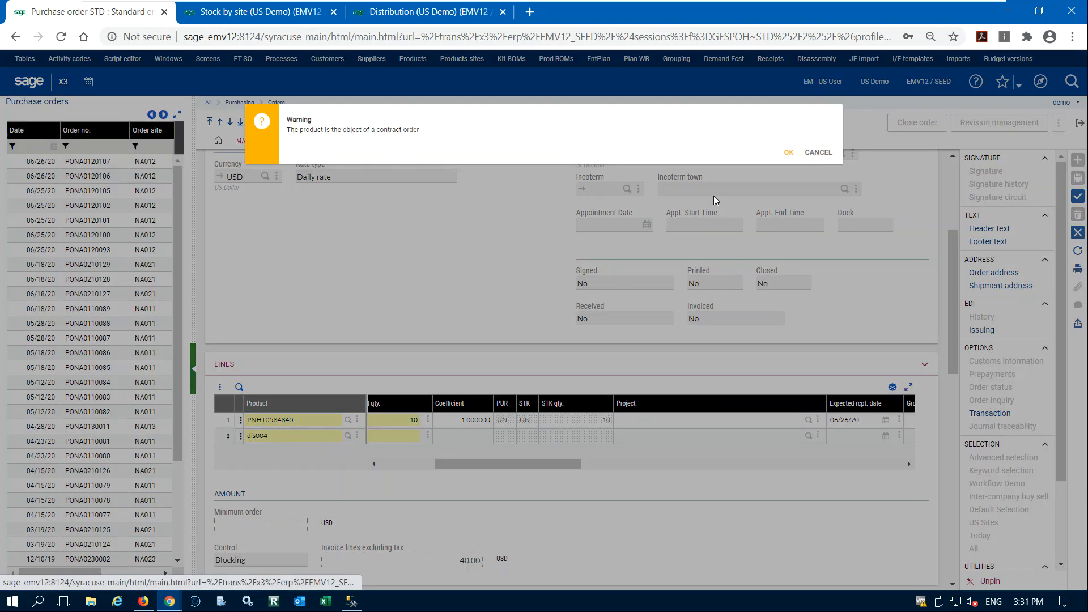
{"action": "left_click", "coordinate": [789, 152]}
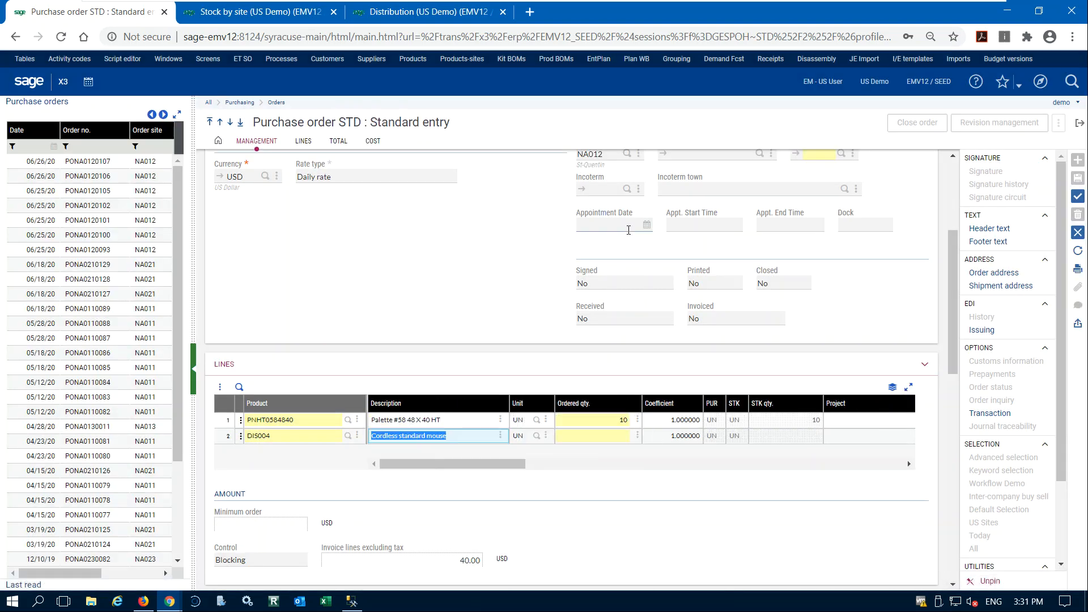
{"action": "key", "text": "Tab"}
{"action": "key", "text": "Tab"}
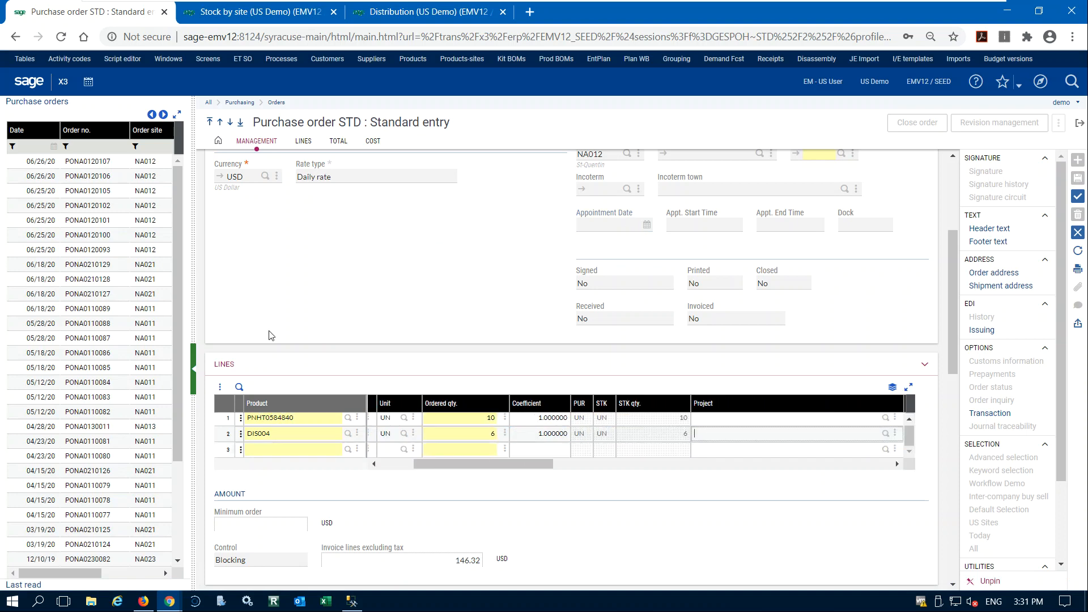
{"action": "scroll", "coordinate": [320, 348], "scroll_direction": "up", "scroll_amount": 3}
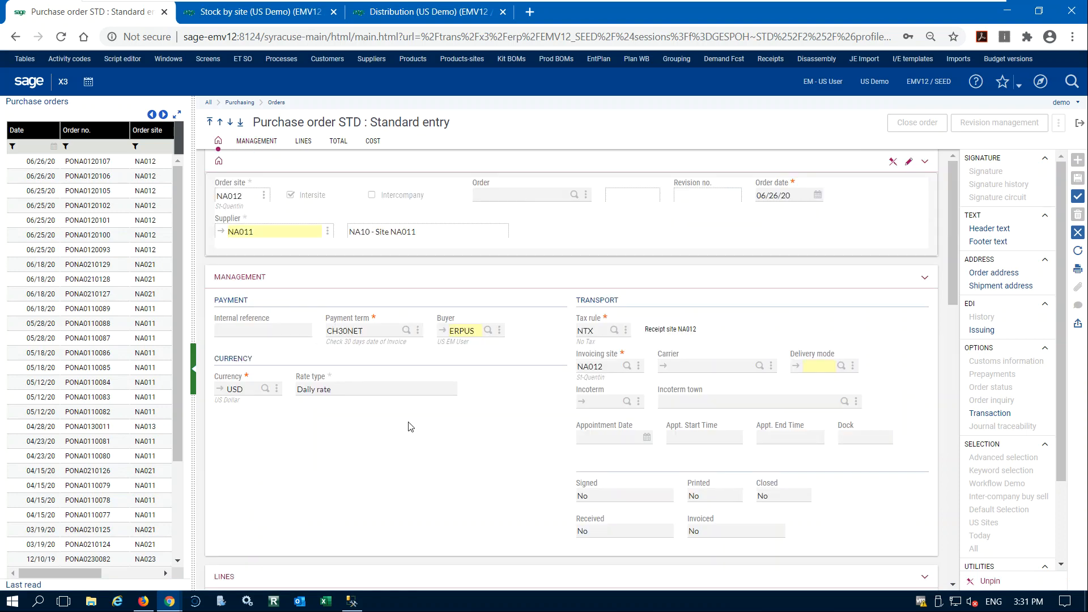
{"action": "scroll", "coordinate": [410, 426], "scroll_direction": "down", "scroll_amount": 3}
{"action": "scroll", "coordinate": [419, 420], "scroll_direction": "down", "scroll_amount": 3}
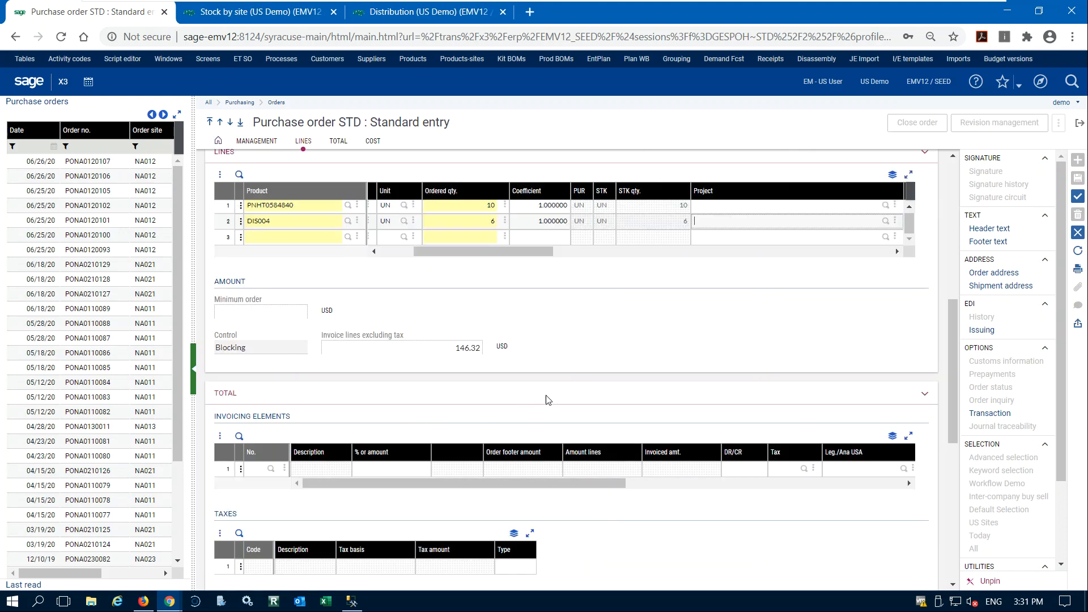
Examine the new purchase order's header, management details, product lines, totals and cost section before saving.
{"action": "scroll", "coordinate": [545, 396], "scroll_direction": "up", "scroll_amount": 3}
{"action": "scroll", "coordinate": [515, 320], "scroll_direction": "down", "scroll_amount": 6}
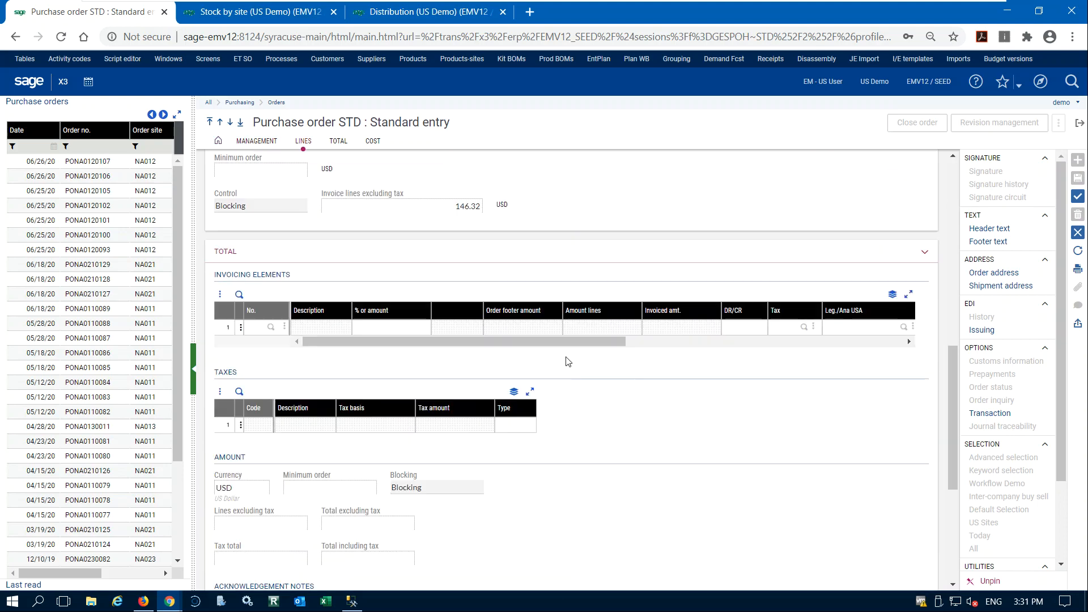
{"action": "scroll", "coordinate": [598, 360], "scroll_direction": "down", "scroll_amount": 2}
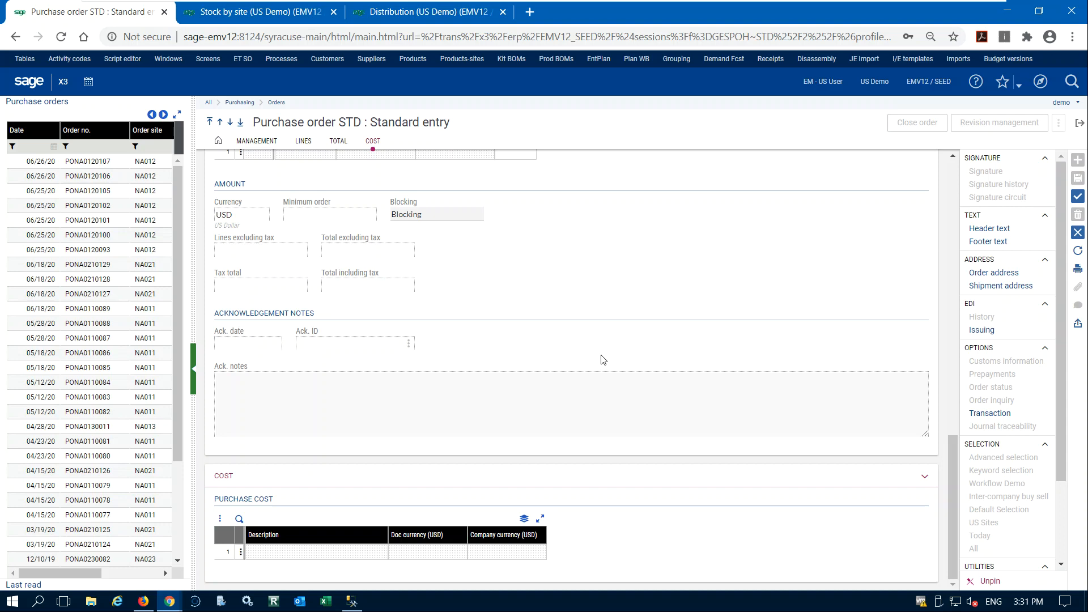
{"action": "scroll", "coordinate": [603, 361], "scroll_direction": "up", "scroll_amount": 8}
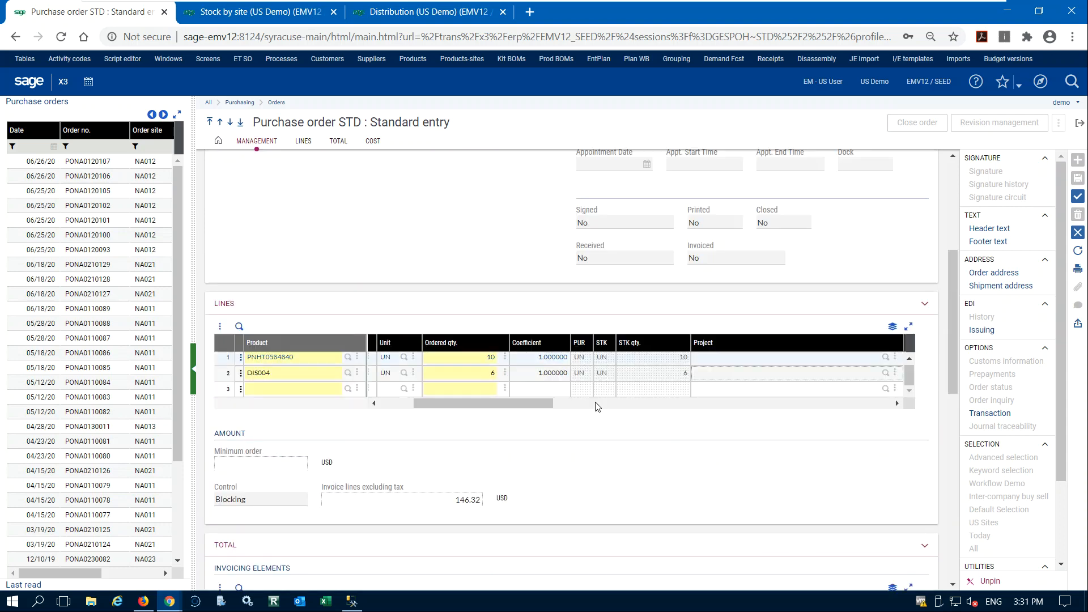
{"action": "scroll", "coordinate": [465, 422], "scroll_direction": "up", "scroll_amount": 3}
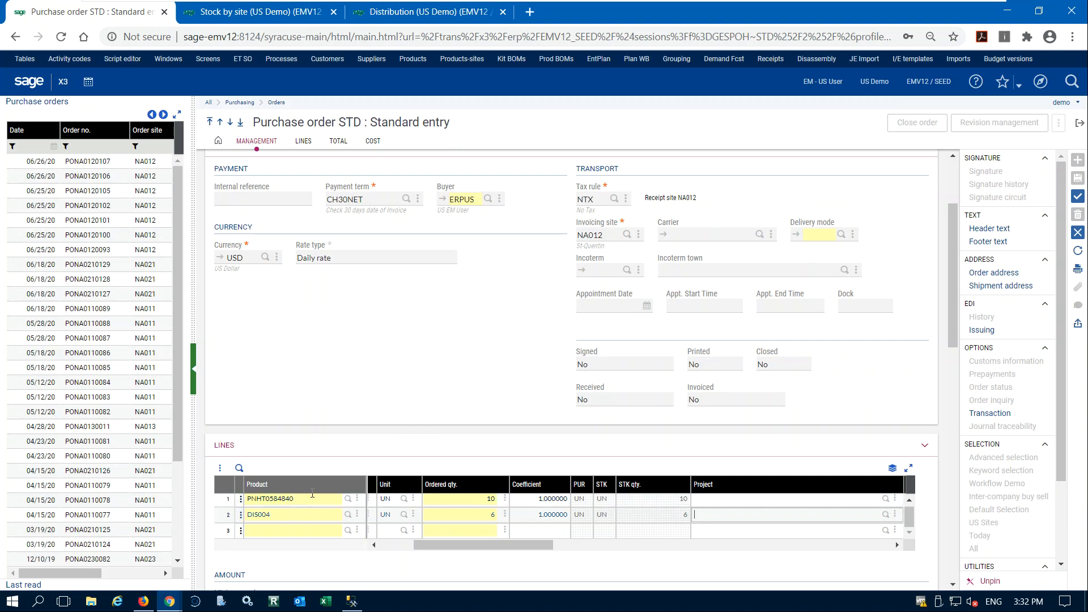
{"action": "scroll", "coordinate": [387, 405], "scroll_direction": "up", "scroll_amount": 2}
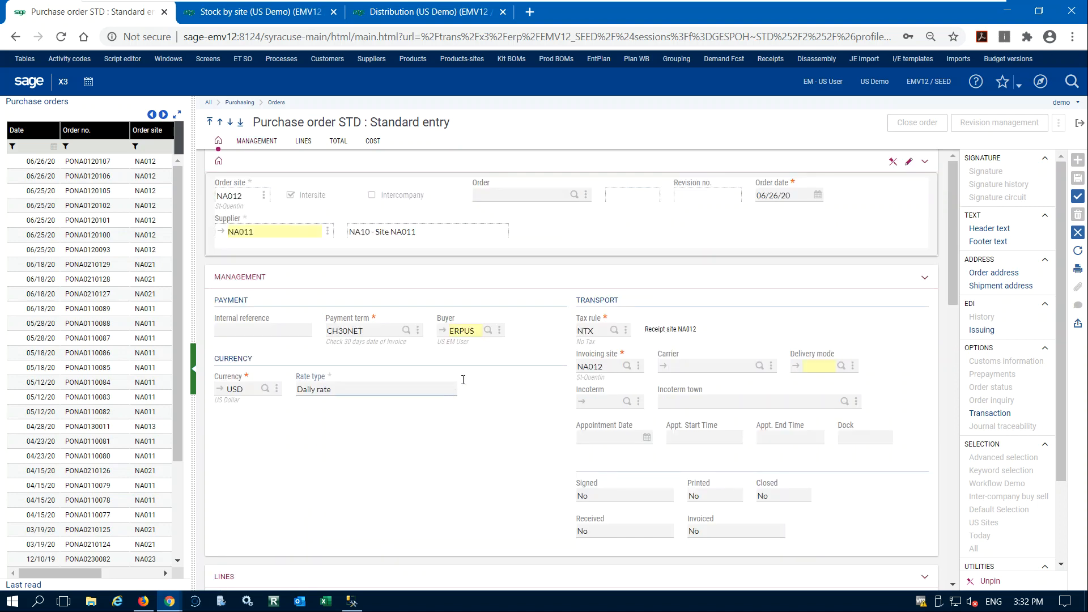
{"action": "scroll", "coordinate": [520, 373], "scroll_direction": "down", "scroll_amount": 6}
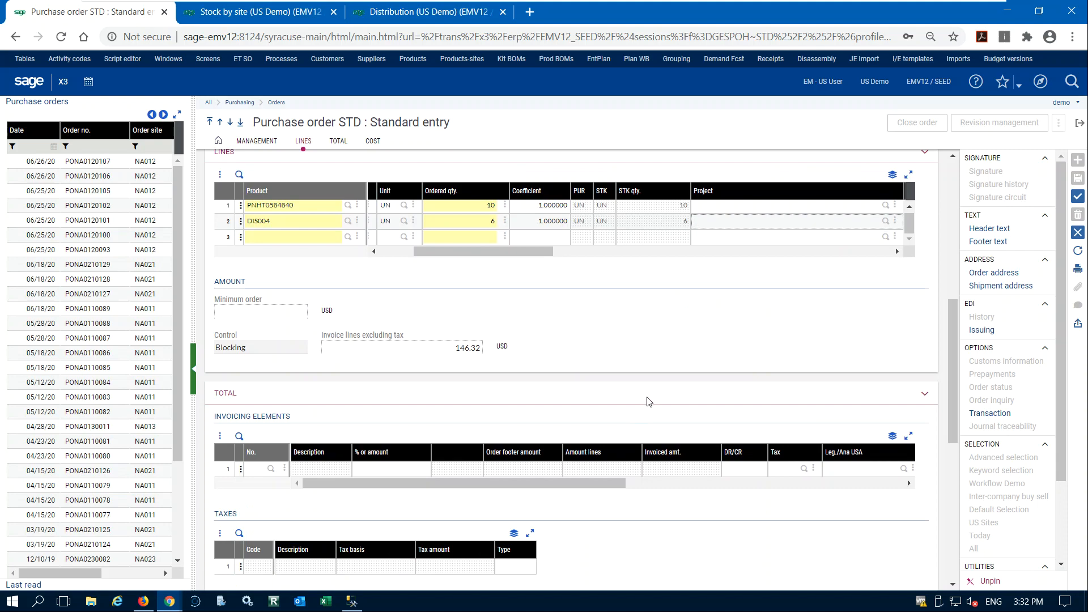
{"action": "scroll", "coordinate": [650, 388], "scroll_direction": "down", "scroll_amount": 5}
{"action": "scroll", "coordinate": [650, 388], "scroll_direction": "down", "scroll_amount": 2}
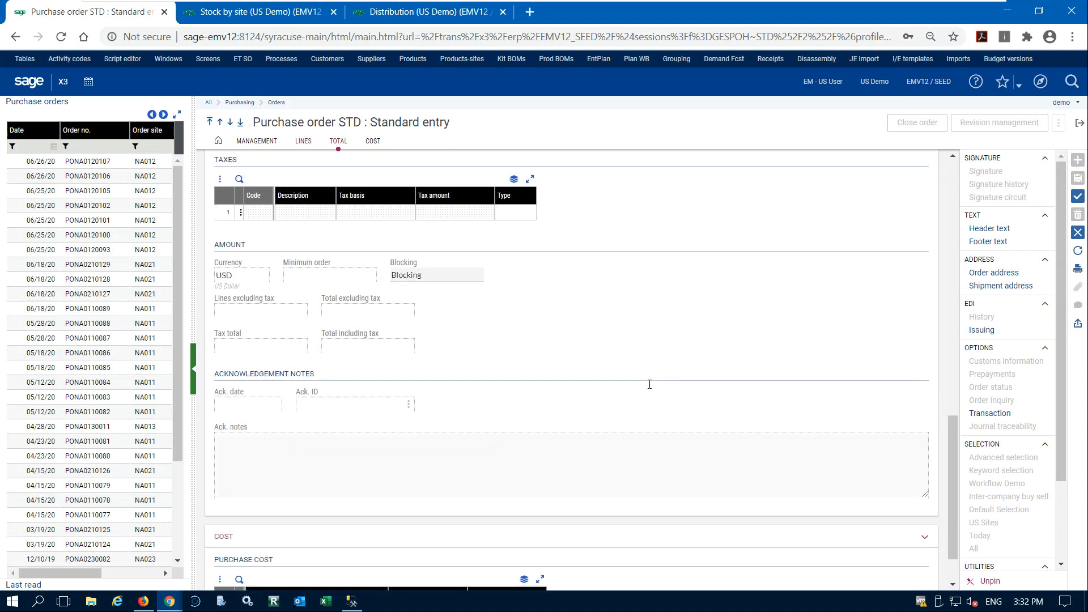
{"action": "scroll", "coordinate": [650, 389], "scroll_direction": "up", "scroll_amount": 7}
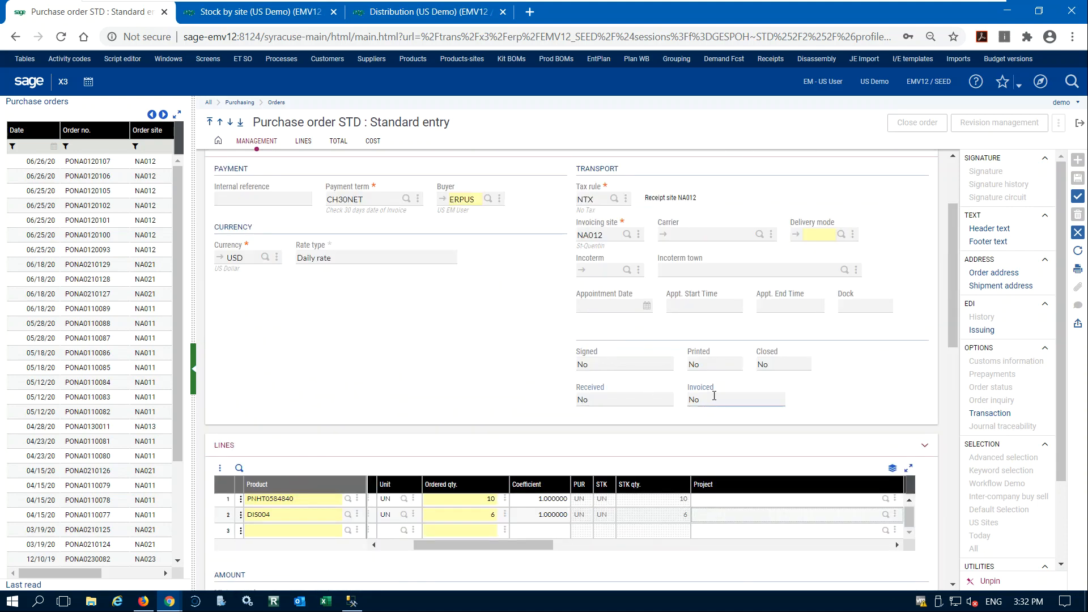
{"action": "scroll", "coordinate": [668, 396], "scroll_direction": "down", "scroll_amount": 2}
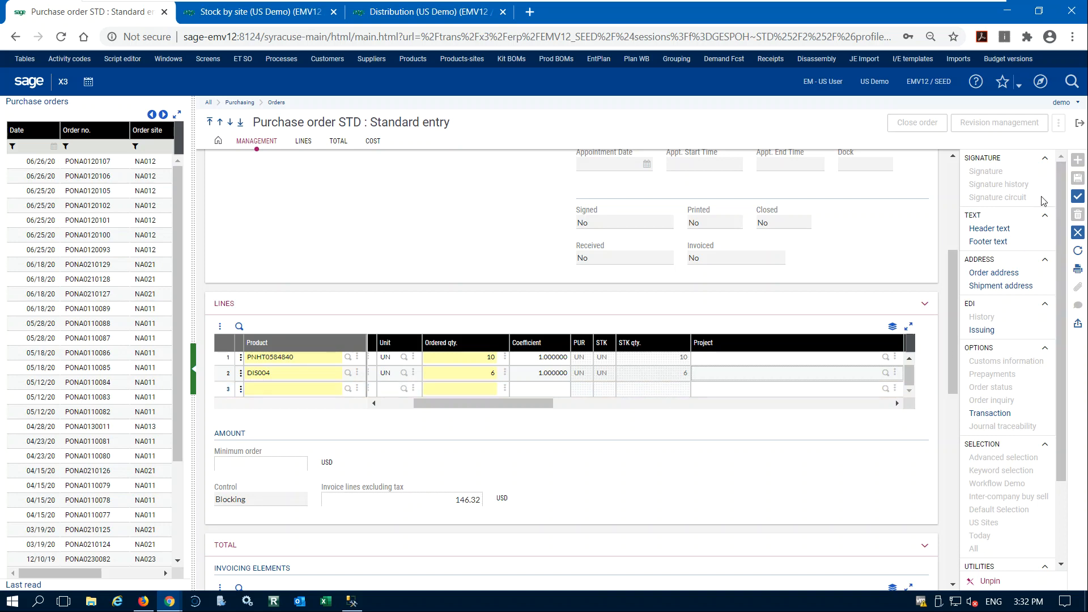
Create the purchase order, copy the generated sales order's number from the log, and close the log.
{"action": "left_click", "coordinate": [1078, 197]}
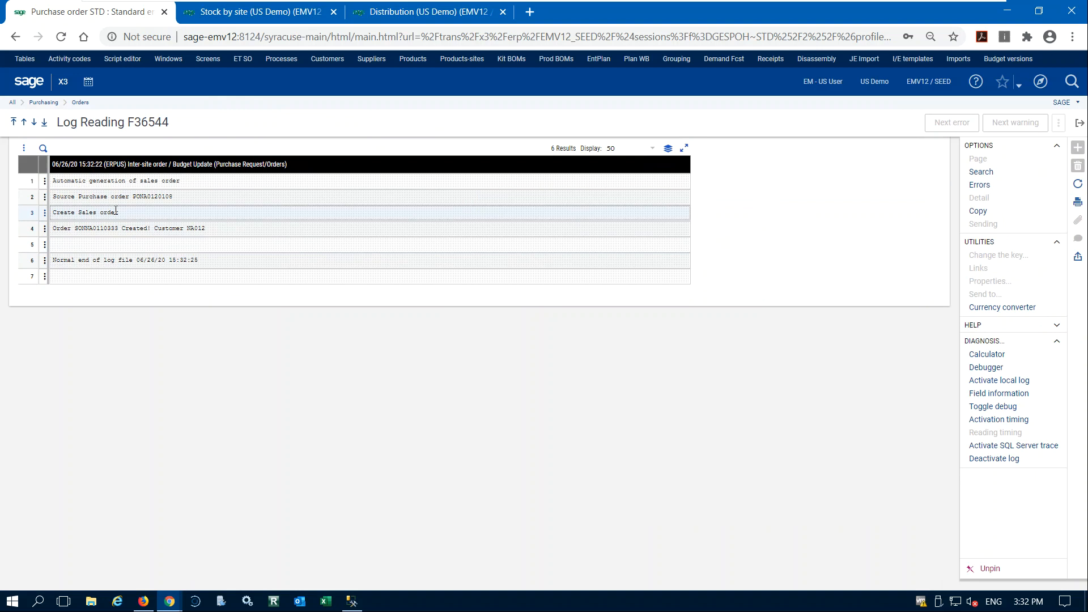
{"action": "double_click", "coordinate": [100, 227]}
{"action": "right_click", "coordinate": [102, 229]}
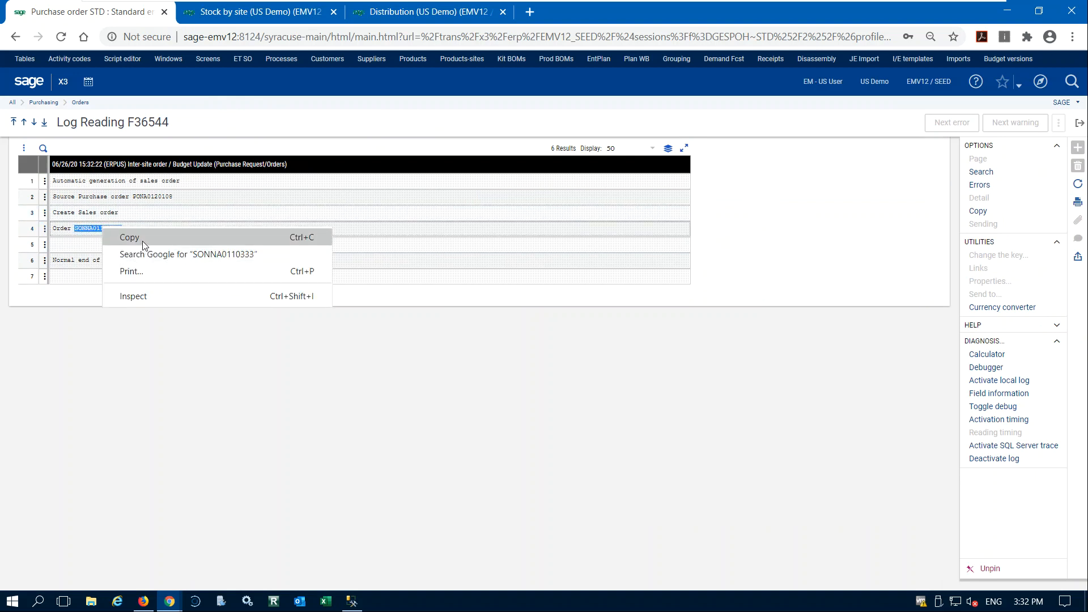
{"action": "left_click", "coordinate": [143, 242]}
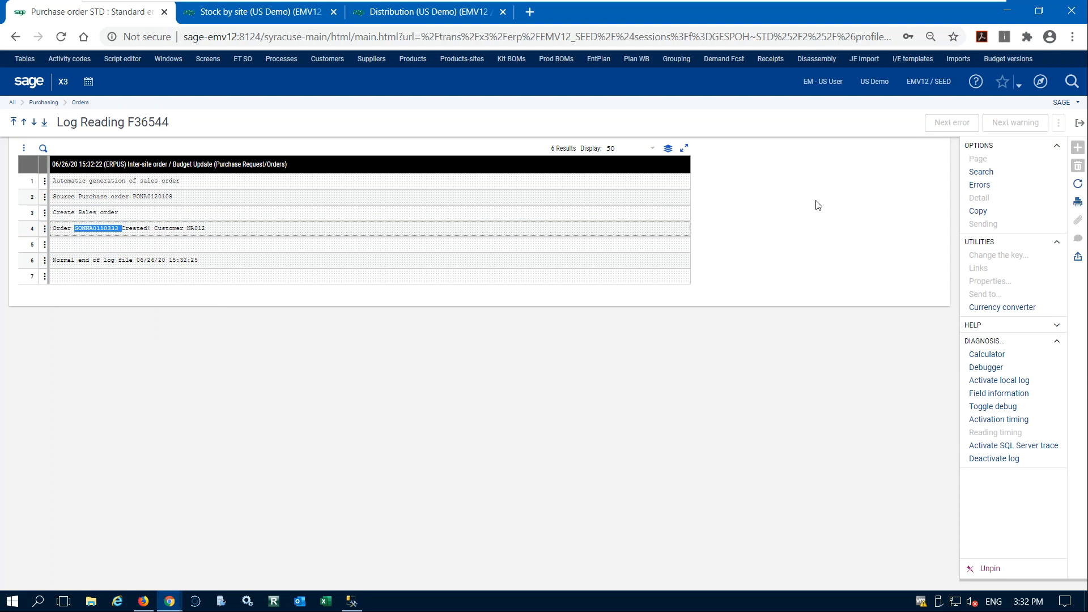
{"action": "left_click", "coordinate": [830, 188]}
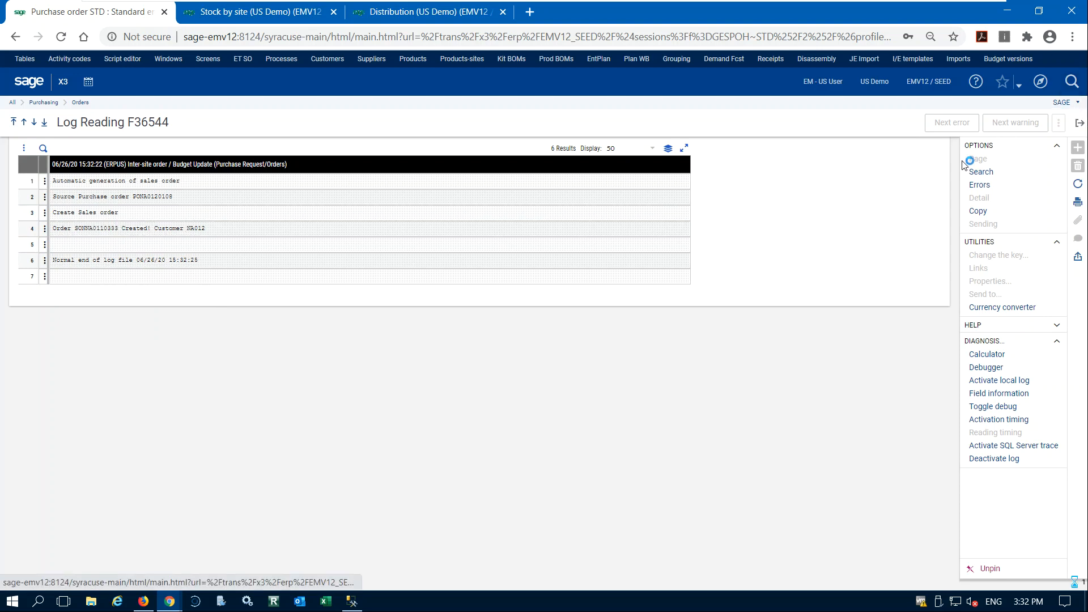
Review the created purchase order and open the linked sales order from the acknowledgement ID in its acknowledgement notes.
{"action": "scroll", "coordinate": [522, 357], "scroll_direction": "down", "scroll_amount": 10}
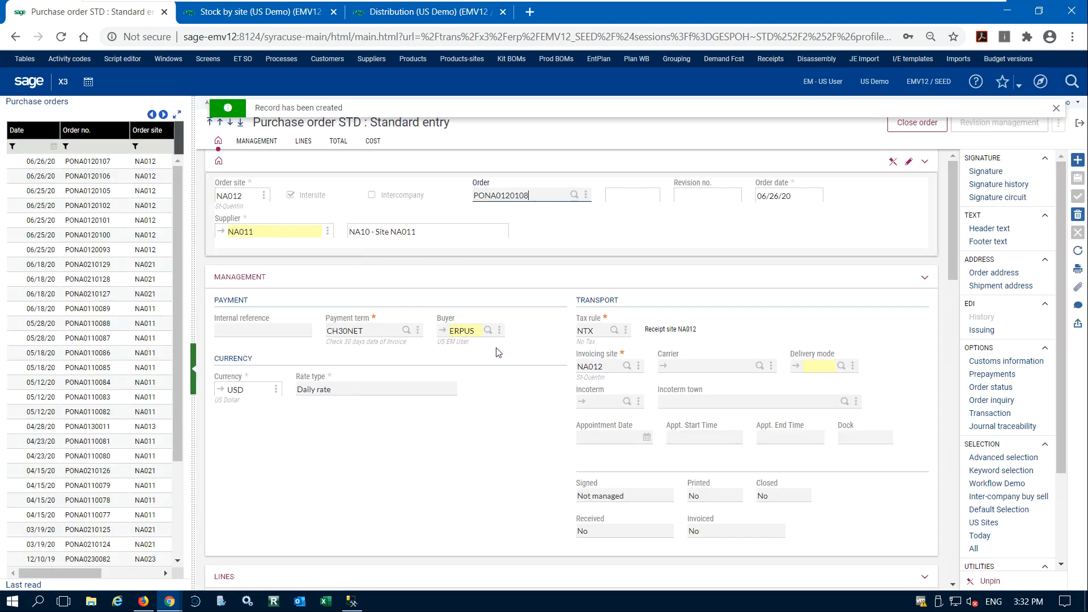
{"action": "scroll", "coordinate": [511, 365], "scroll_direction": "down", "scroll_amount": 4}
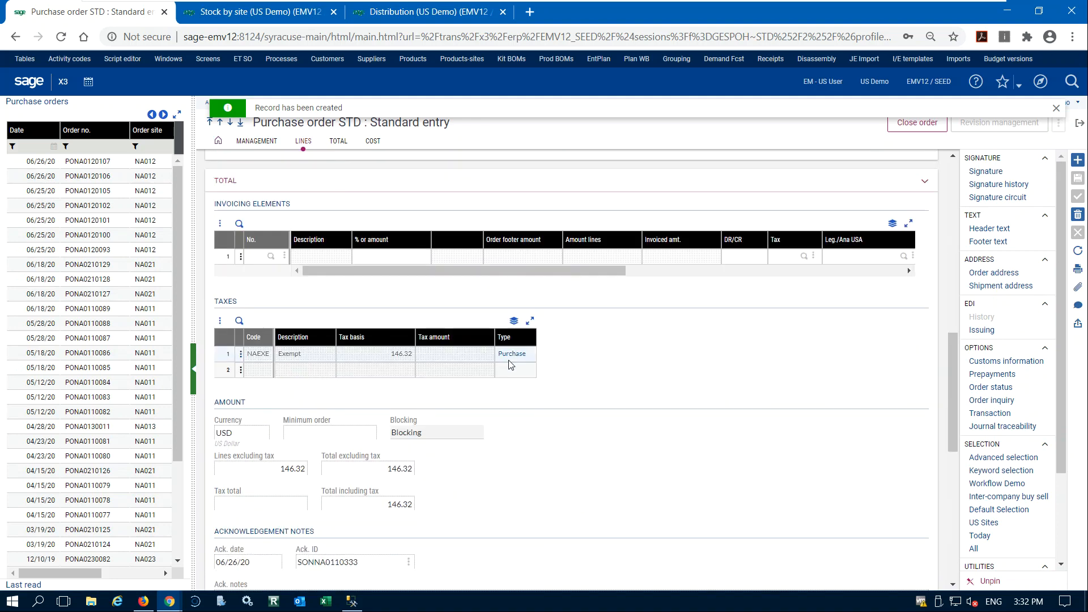
{"action": "scroll", "coordinate": [510, 366], "scroll_direction": "down", "scroll_amount": 4}
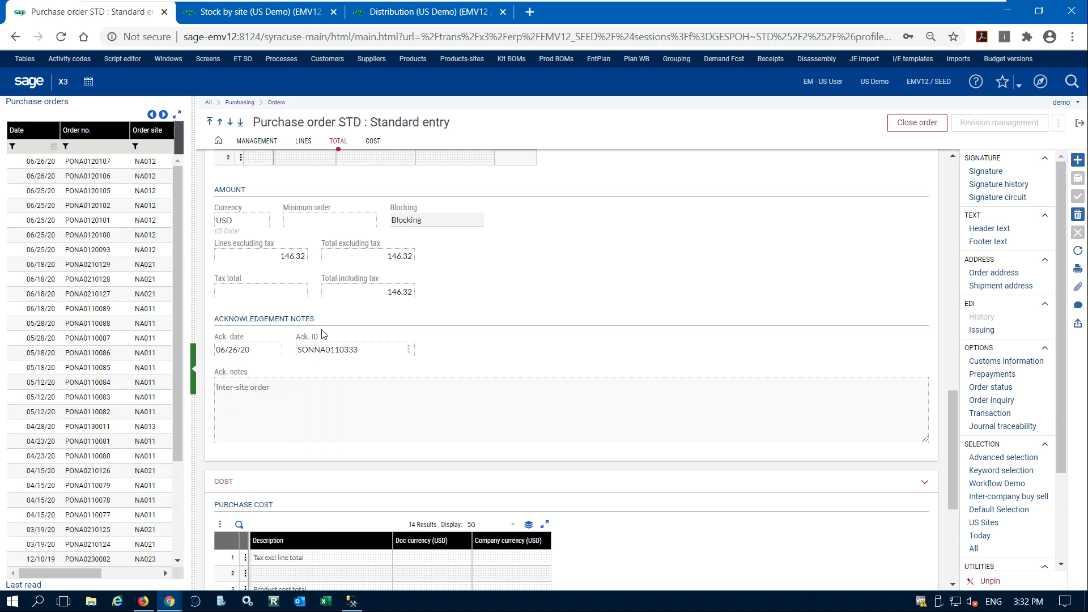
{"action": "left_click", "coordinate": [409, 350]}
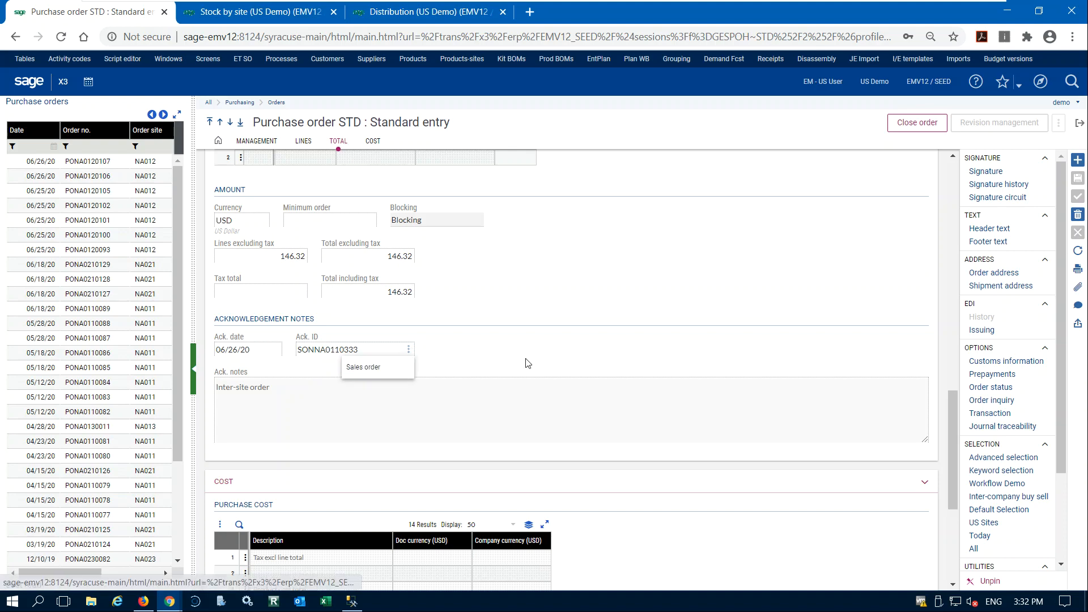
{"action": "scroll", "coordinate": [541, 368], "scroll_direction": "up", "scroll_amount": 10}
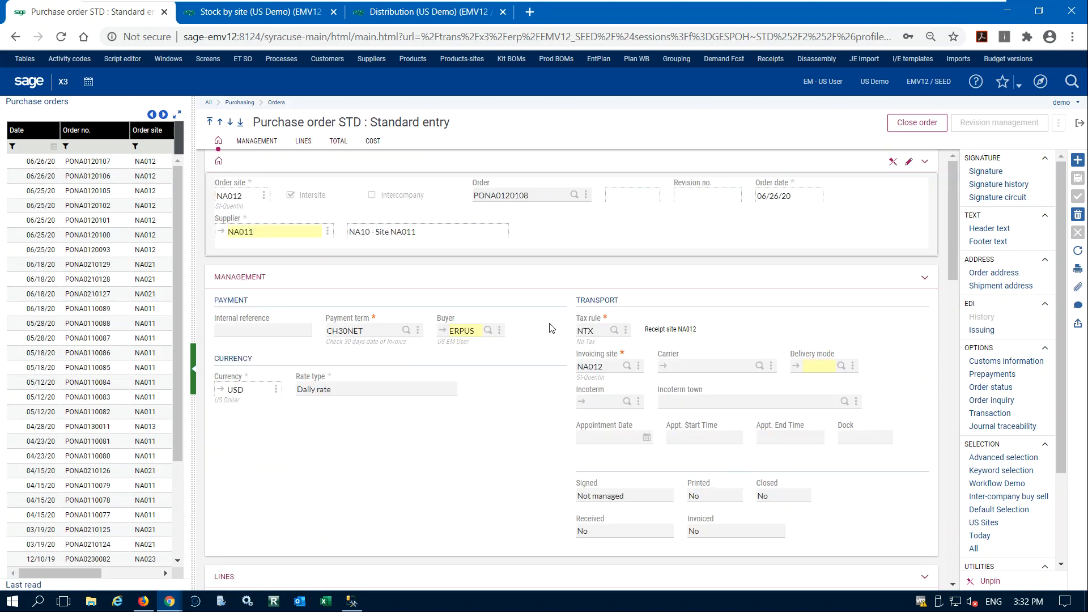
{"action": "scroll", "coordinate": [537, 403], "scroll_direction": "down", "scroll_amount": 7}
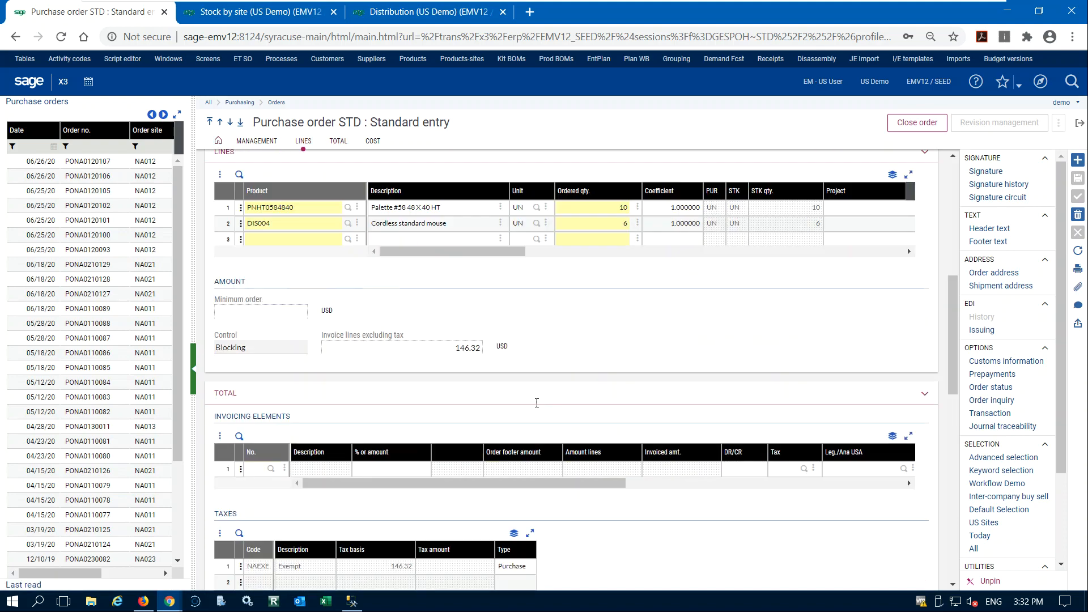
{"action": "scroll", "coordinate": [536, 402], "scroll_direction": "down", "scroll_amount": 8}
{"action": "scroll", "coordinate": [533, 397], "scroll_direction": "up", "scroll_amount": 4}
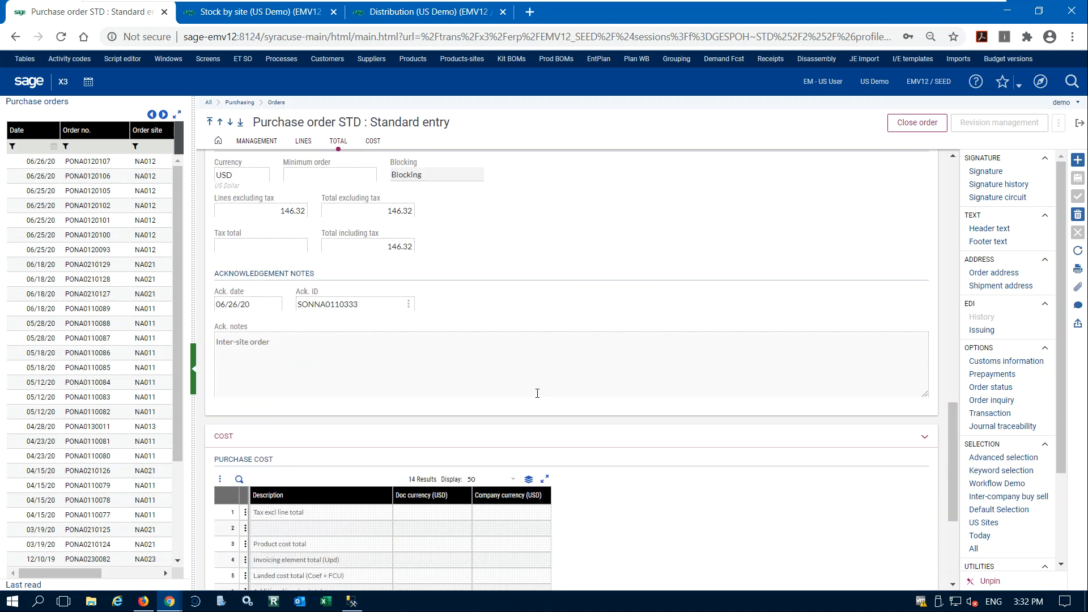
{"action": "left_click", "coordinate": [409, 305]}
{"action": "left_click", "coordinate": [376, 321]}
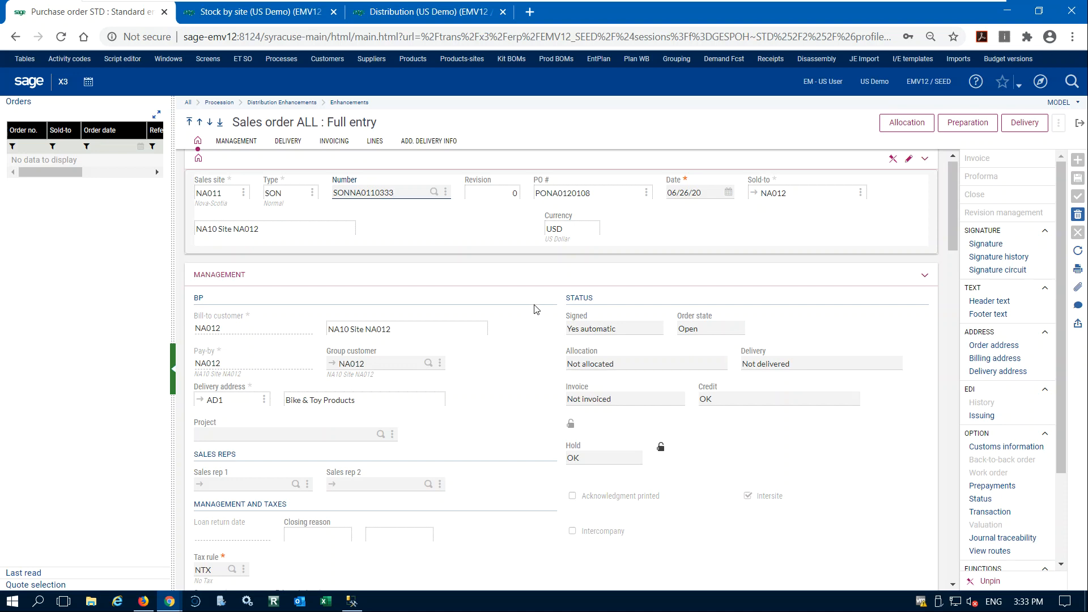
Review the inter-site sales order's header, invoicing details, lines and additional delivery info, and return to the purchase order.
{"action": "scroll", "coordinate": [536, 309], "scroll_direction": "down", "scroll_amount": 15}
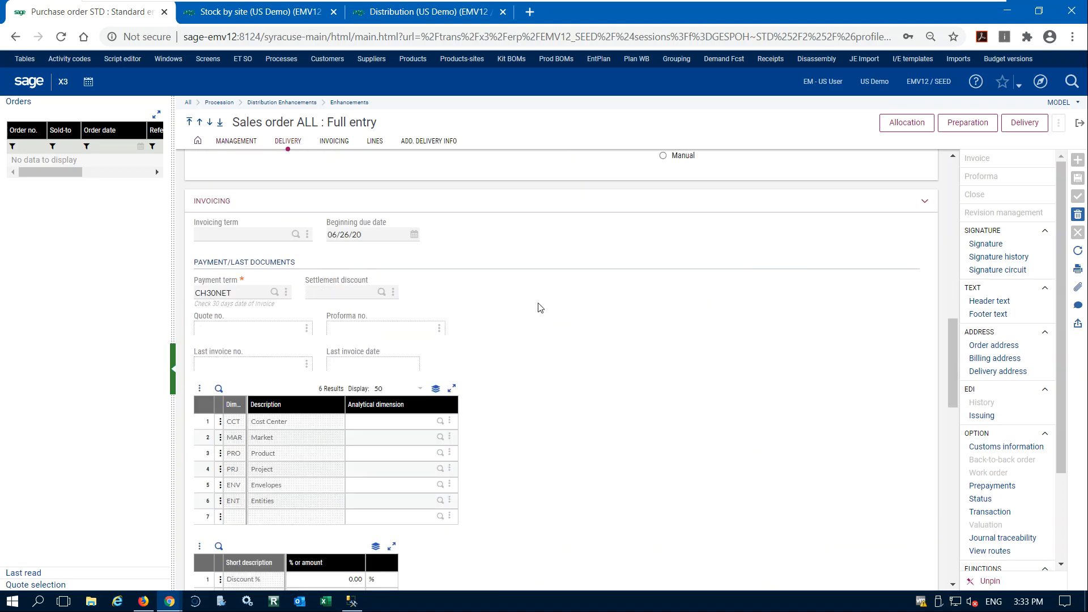
{"action": "scroll", "coordinate": [538, 308], "scroll_direction": "down", "scroll_amount": 5}
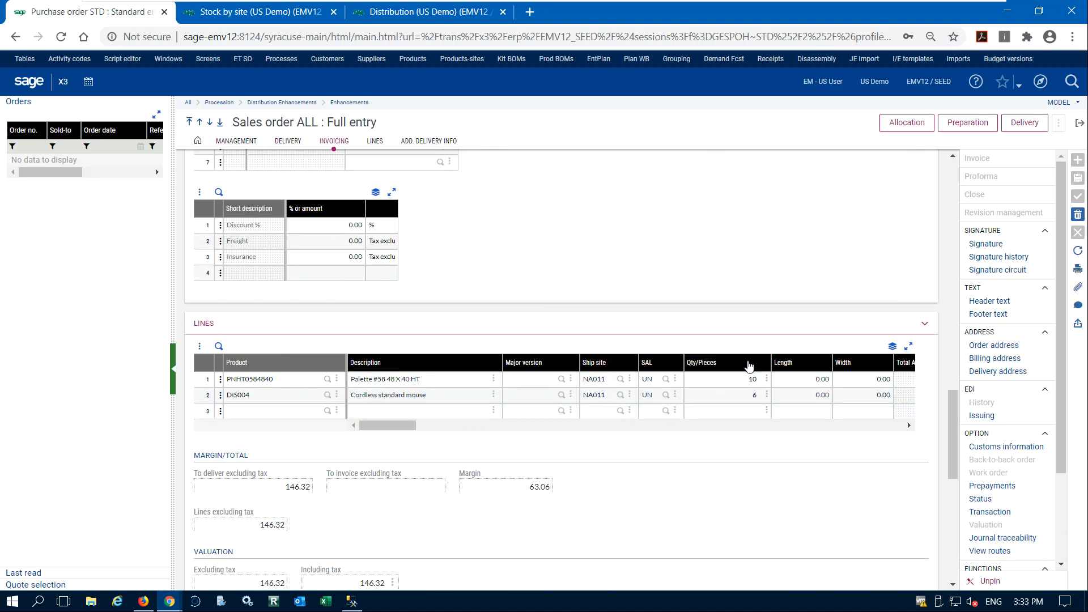
{"action": "scroll", "coordinate": [708, 346], "scroll_direction": "down", "scroll_amount": 5}
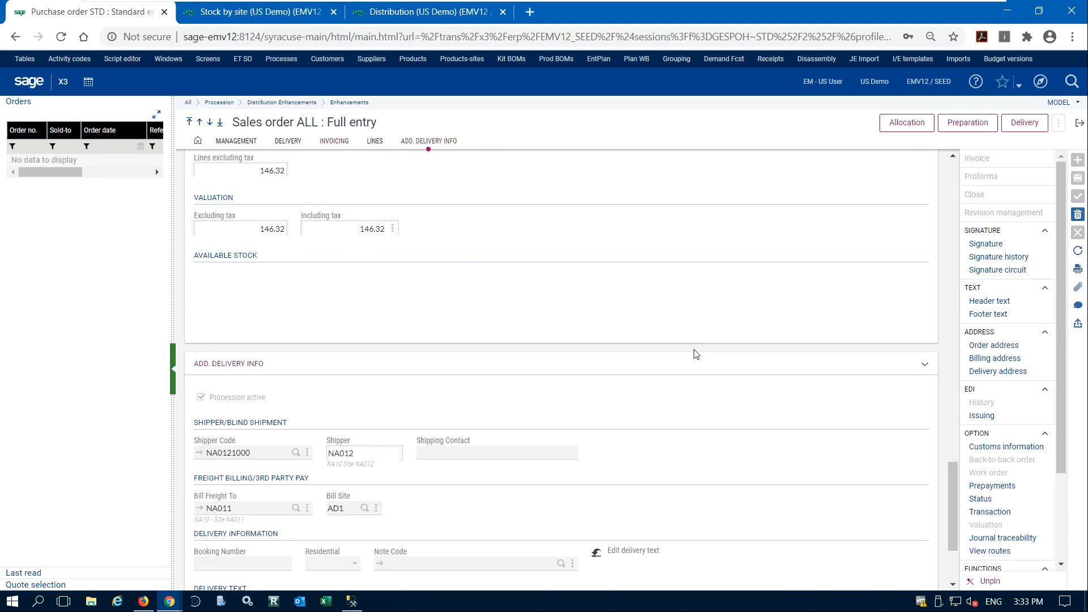
{"action": "scroll", "coordinate": [697, 354], "scroll_direction": "down", "scroll_amount": 2}
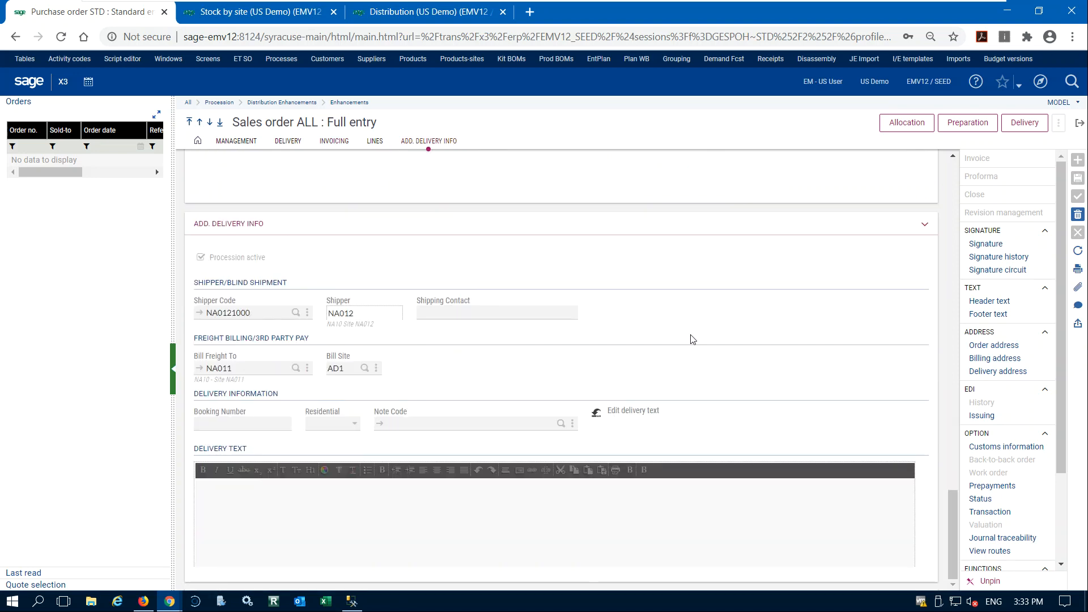
{"action": "scroll", "coordinate": [694, 338], "scroll_direction": "up", "scroll_amount": 15}
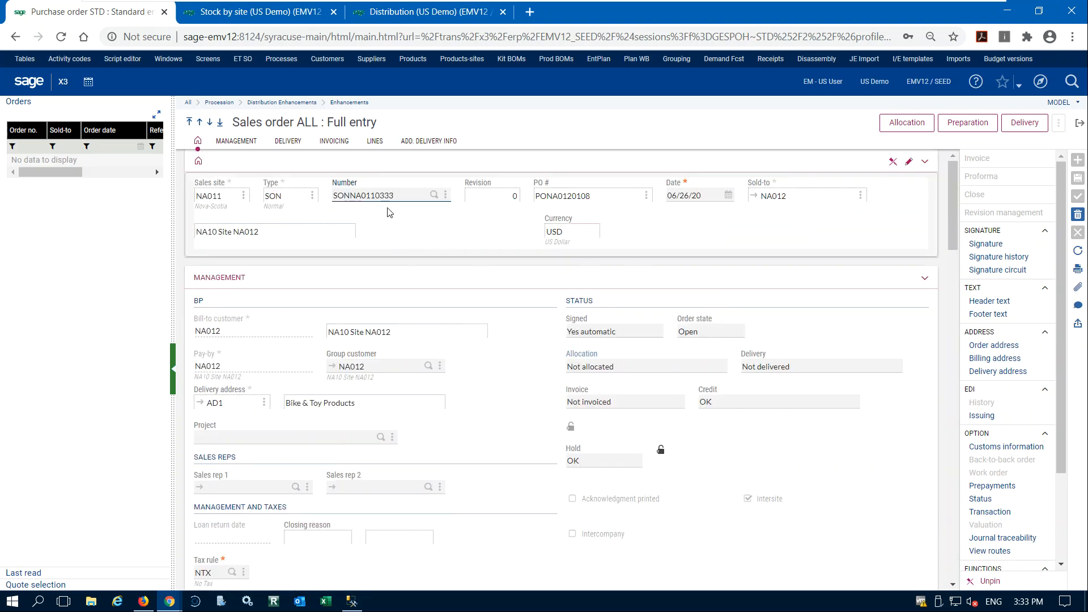
{"action": "left_click", "coordinate": [1079, 123]}
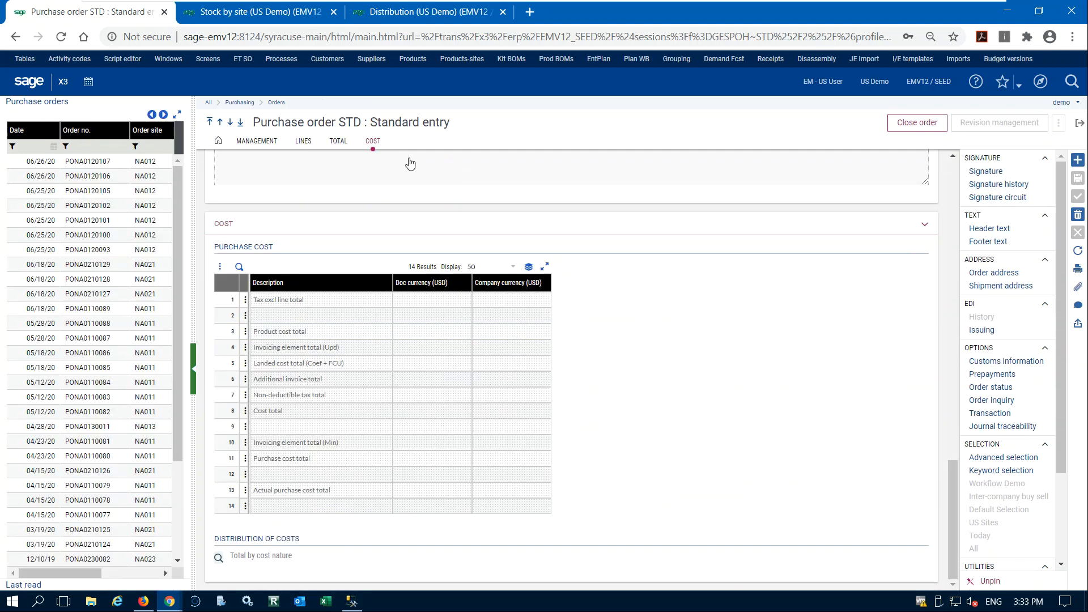
Review the purchase order's header, lines, totals and acknowledgement notes, and switch to the Stock by site inquiry for PNHT0584840.
{"action": "scroll", "coordinate": [631, 273], "scroll_direction": "up", "scroll_amount": 4}
{"action": "scroll", "coordinate": [631, 272], "scroll_direction": "up", "scroll_amount": 6}
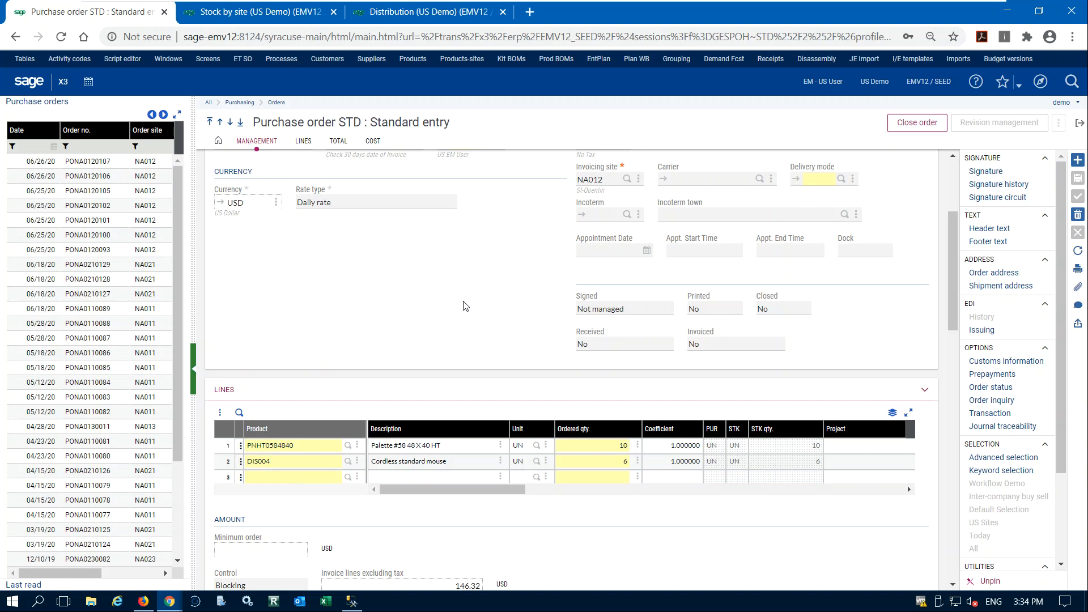
{"action": "scroll", "coordinate": [469, 301], "scroll_direction": "up", "scroll_amount": 3}
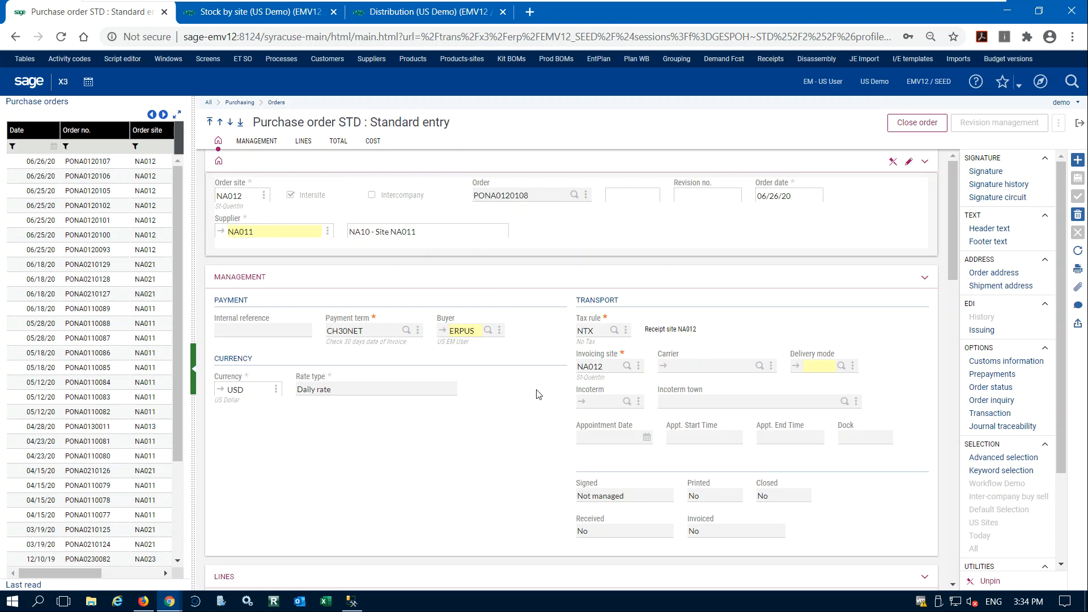
{"action": "scroll", "coordinate": [538, 394], "scroll_direction": "down", "scroll_amount": 8}
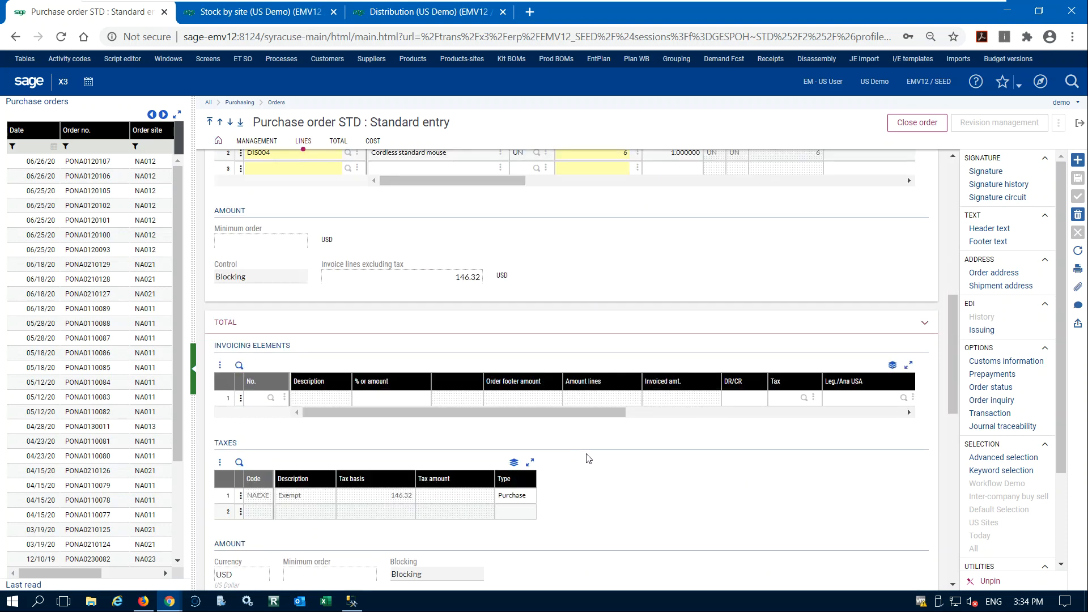
{"action": "scroll", "coordinate": [590, 451], "scroll_direction": "down", "scroll_amount": 6}
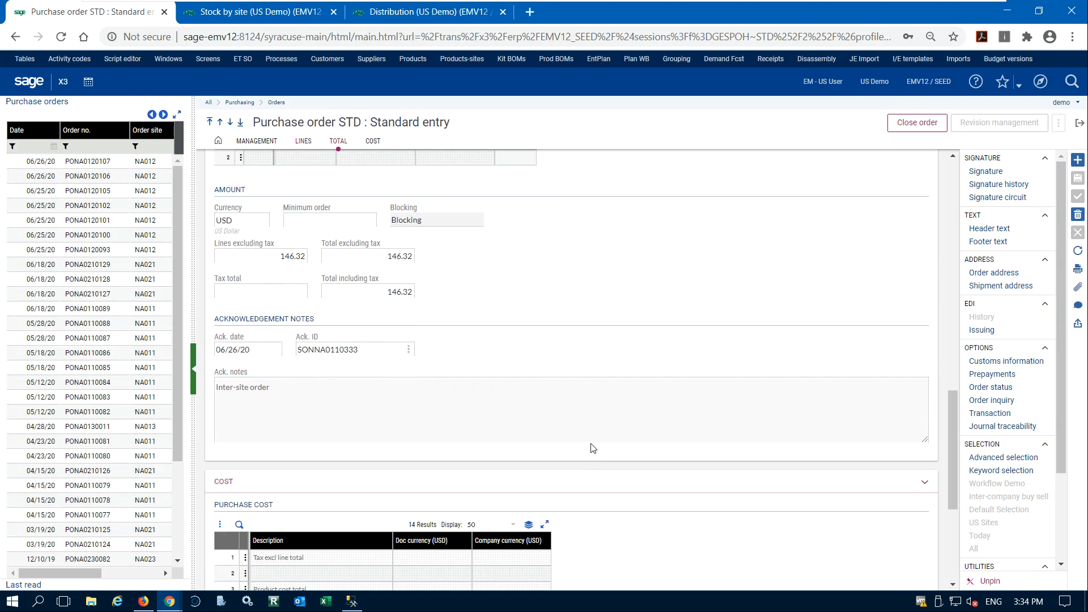
{"action": "scroll", "coordinate": [594, 443], "scroll_direction": "down", "scroll_amount": 4}
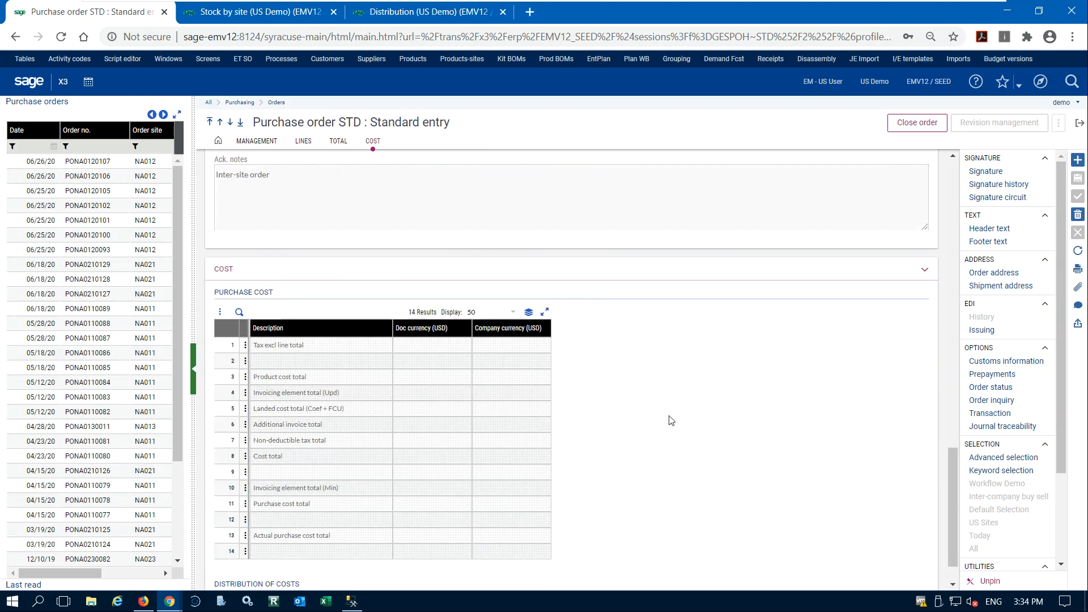
{"action": "scroll", "coordinate": [671, 420], "scroll_direction": "up", "scroll_amount": 15}
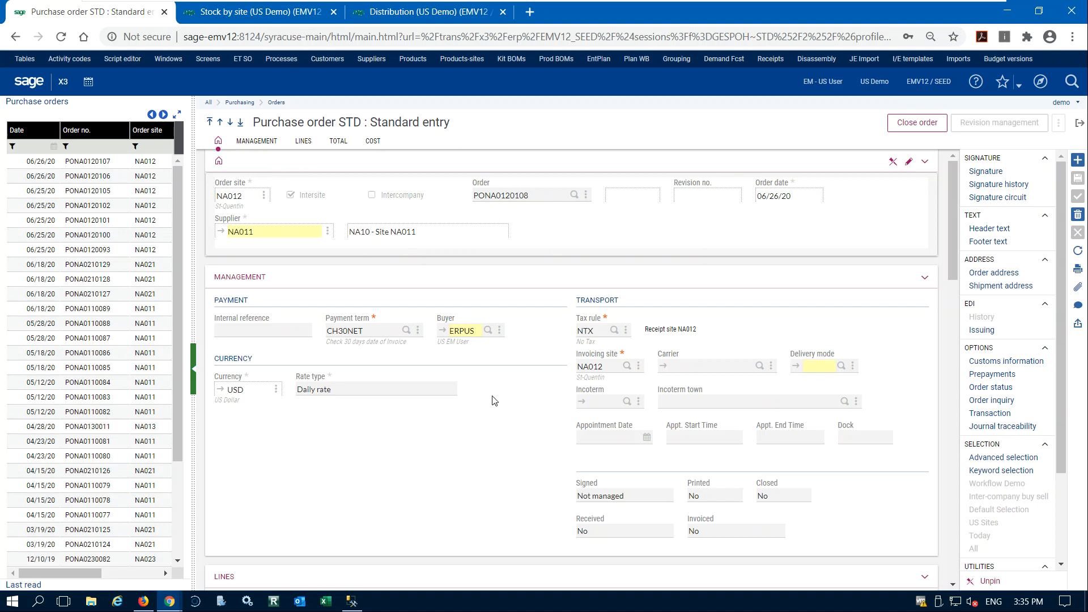
{"action": "scroll", "coordinate": [522, 397], "scroll_direction": "down", "scroll_amount": 8}
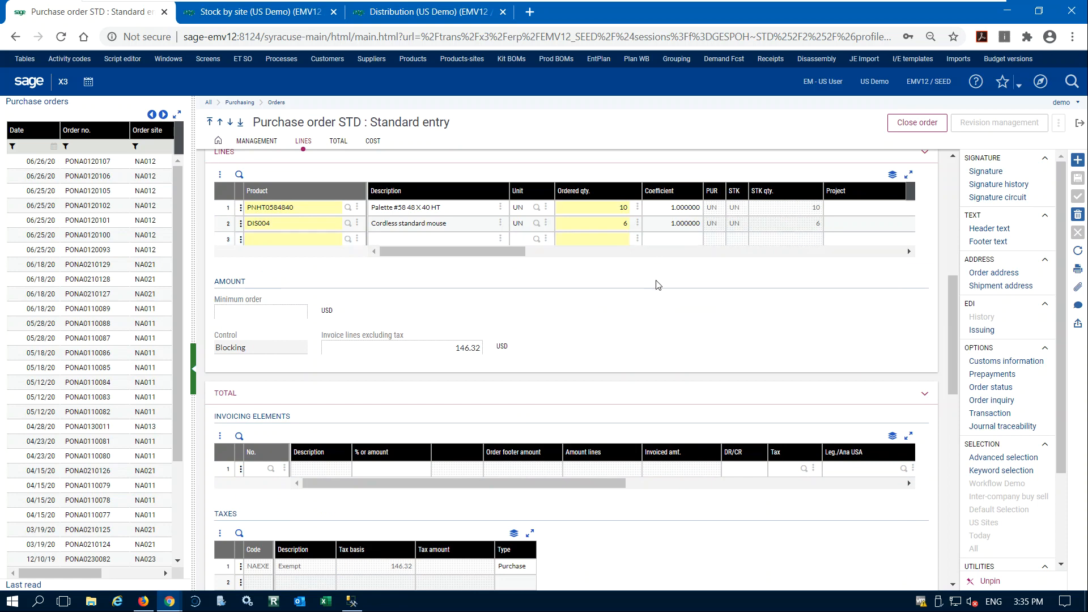
{"action": "scroll", "coordinate": [651, 283], "scroll_direction": "up", "scroll_amount": 5}
{"action": "left_click", "coordinate": [249, 12]}
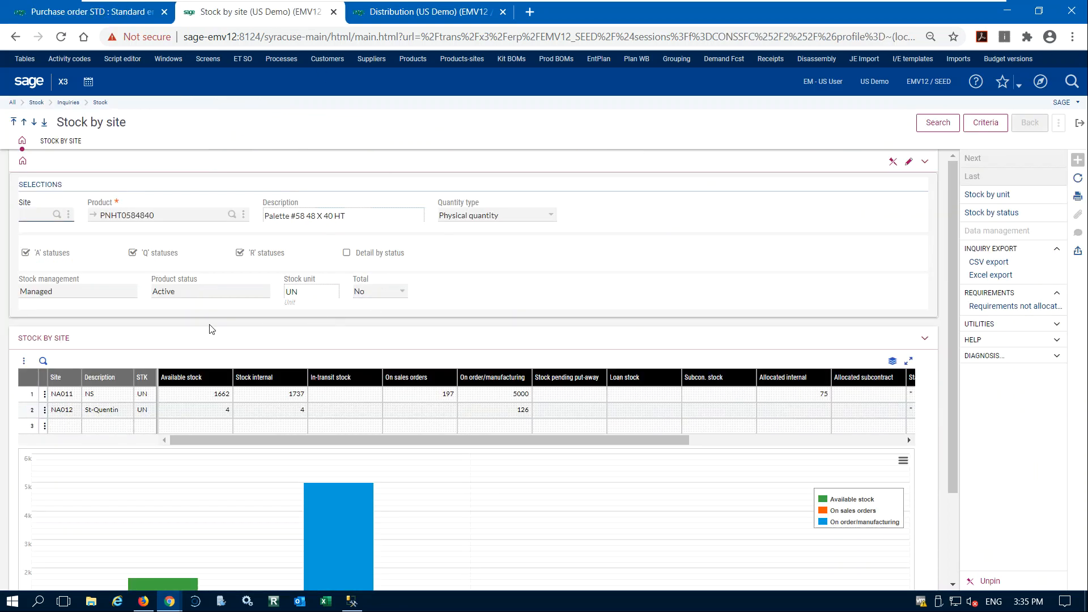
Refresh the stock by site results for PNHT0584840, and return to the purchase order and close it.
{"action": "left_click", "coordinate": [938, 124]}
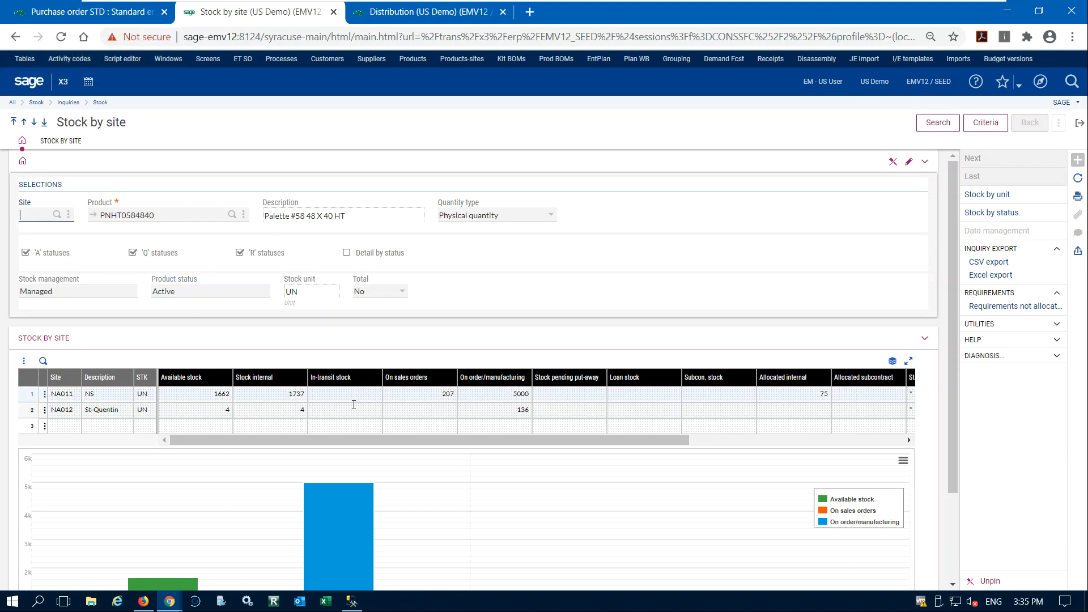
{"action": "left_click", "coordinate": [90, 12]}
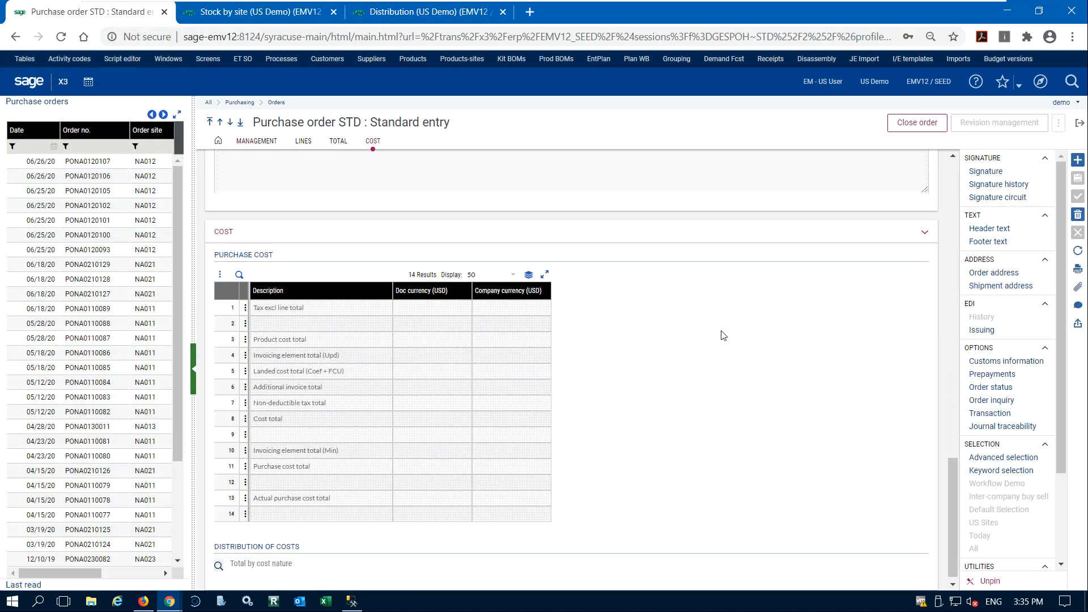
{"action": "scroll", "coordinate": [719, 325], "scroll_direction": "up", "scroll_amount": 5}
{"action": "scroll", "coordinate": [719, 325], "scroll_direction": "up", "scroll_amount": 10}
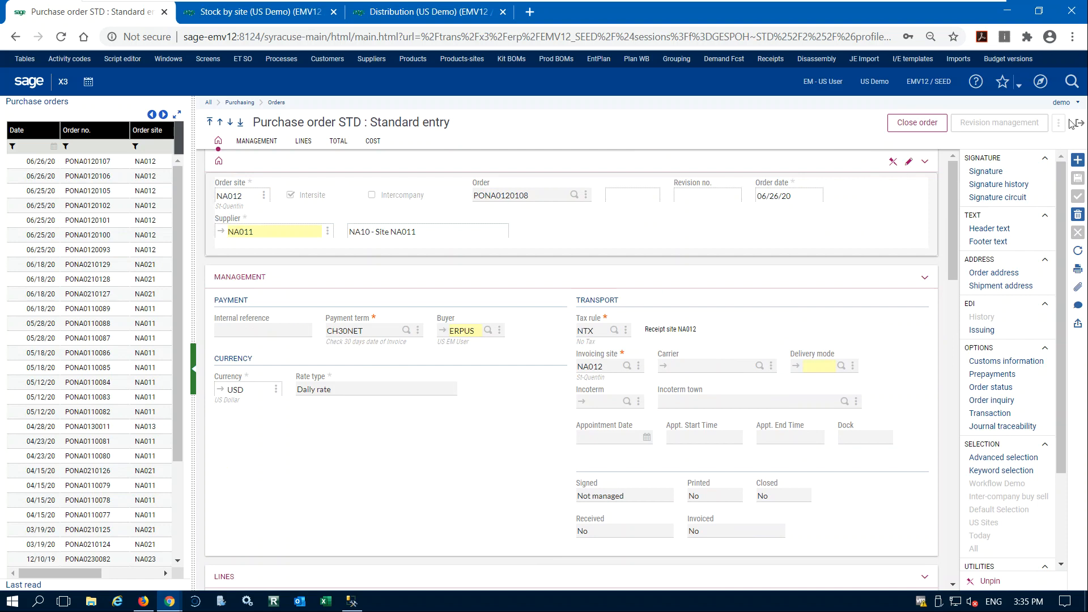
{"action": "left_click", "coordinate": [1079, 126]}
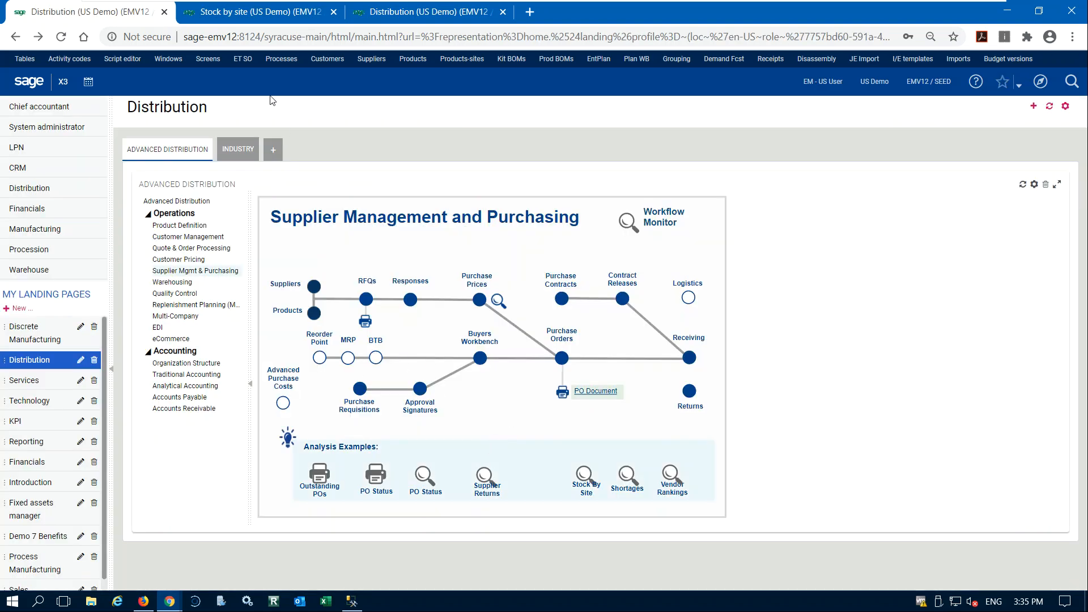
Open Deliveries from the Quote & Order Processing map on the other Distribution page and start a new delivery.
{"action": "left_click", "coordinate": [441, 20]}
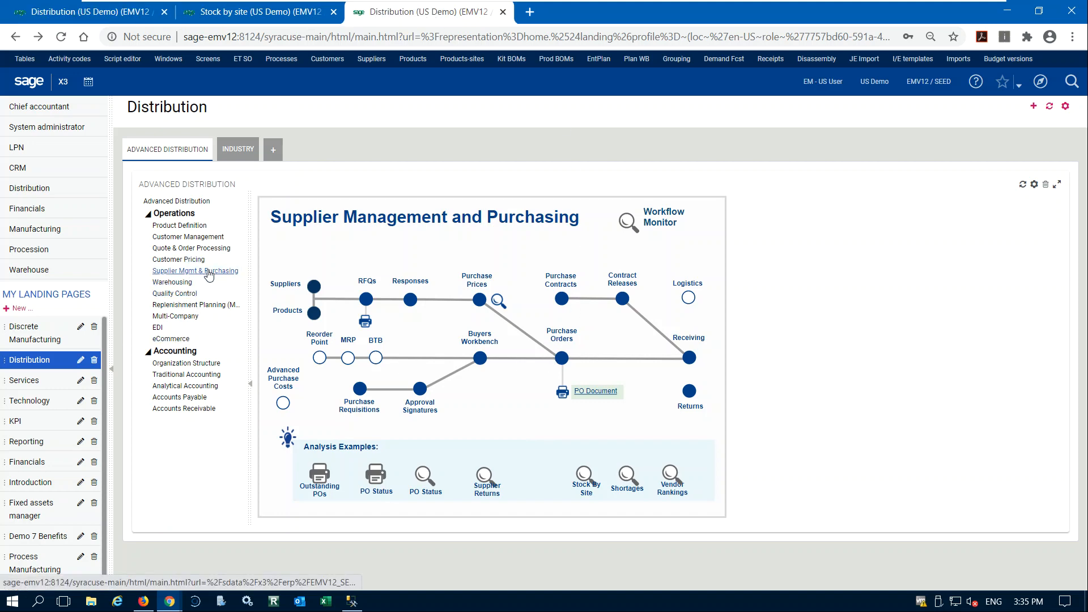
{"action": "left_click", "coordinate": [204, 248]}
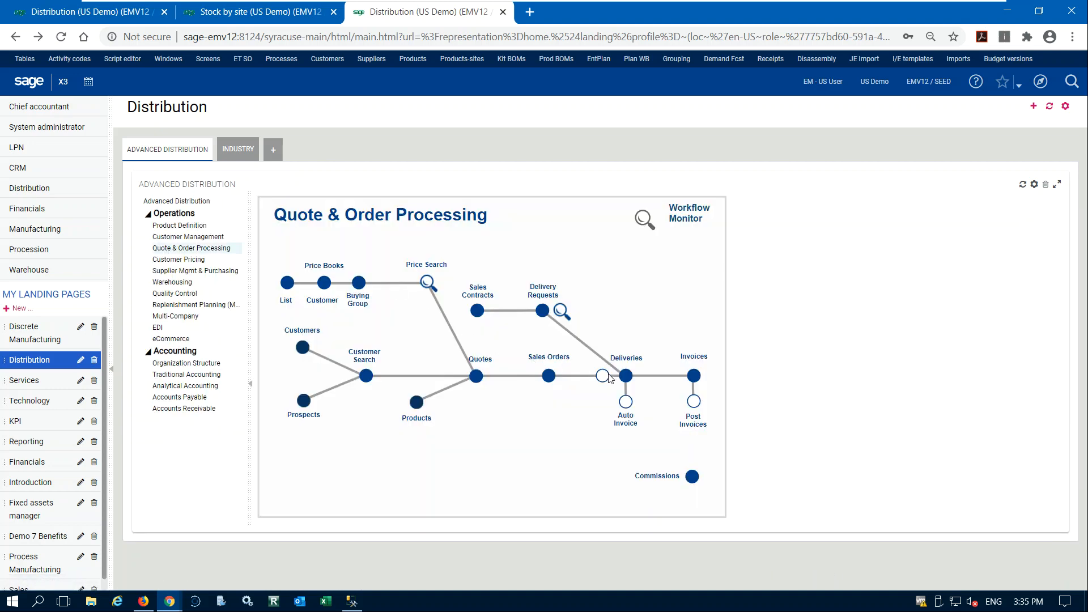
{"action": "left_click", "coordinate": [626, 376]}
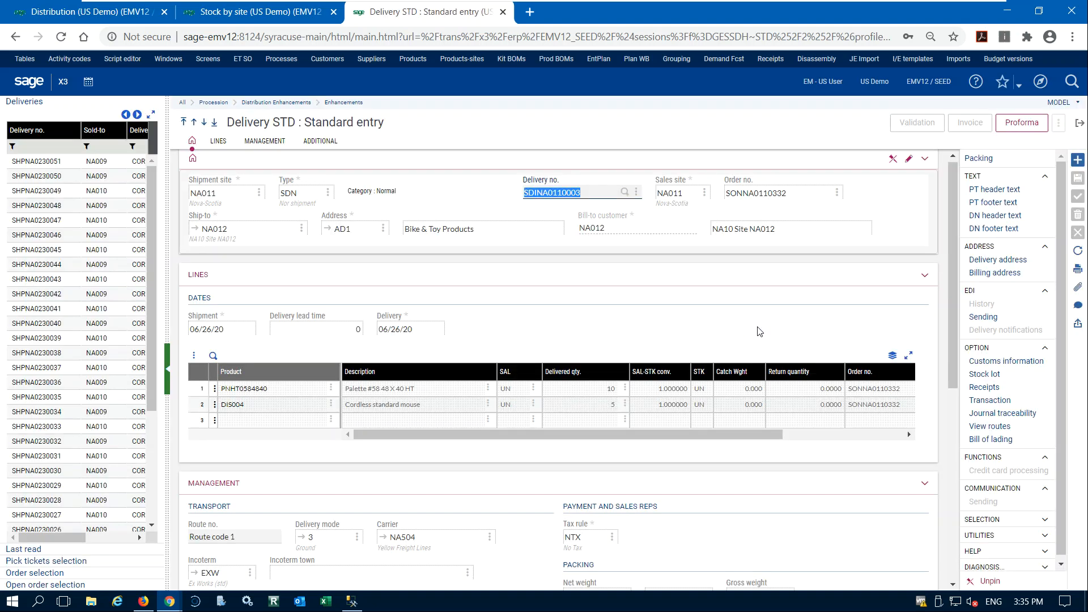
{"action": "left_click", "coordinate": [1076, 161]}
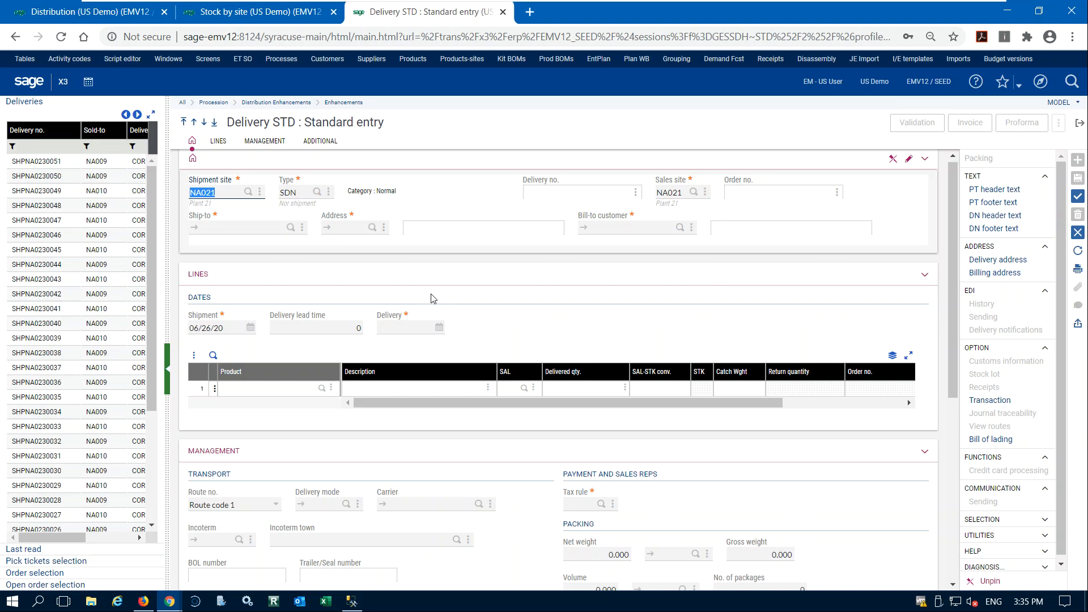
Set the delivery's shipment site and sales site to NA011 and its ship-to customer to NA012.
{"action": "type", "text": "na0"}
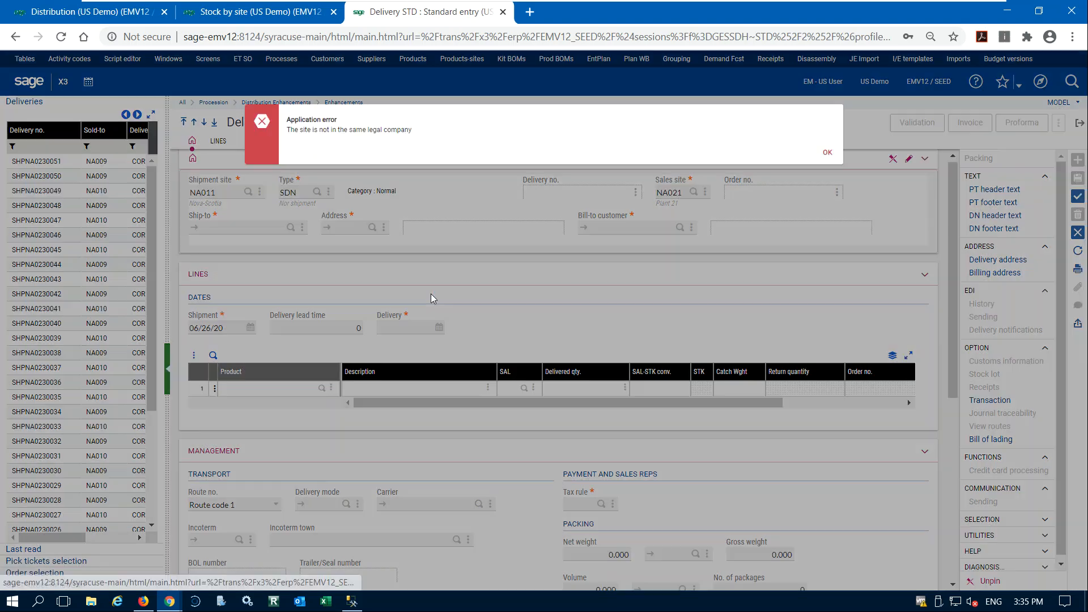
{"action": "key", "text": "Return"}
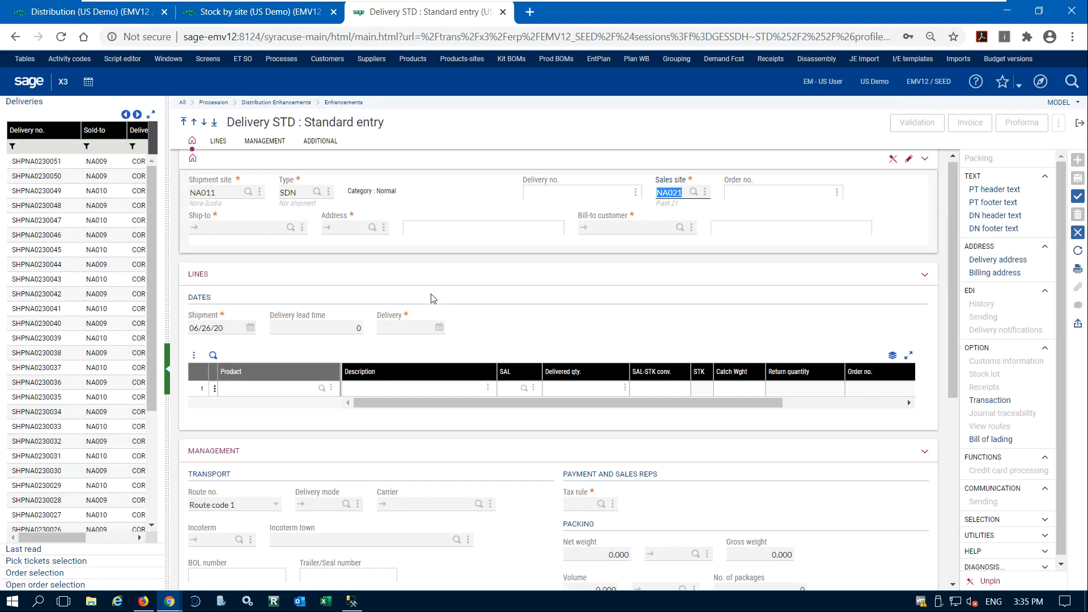
{"action": "type", "text": "na011"}
{"action": "key", "text": "Tab"}
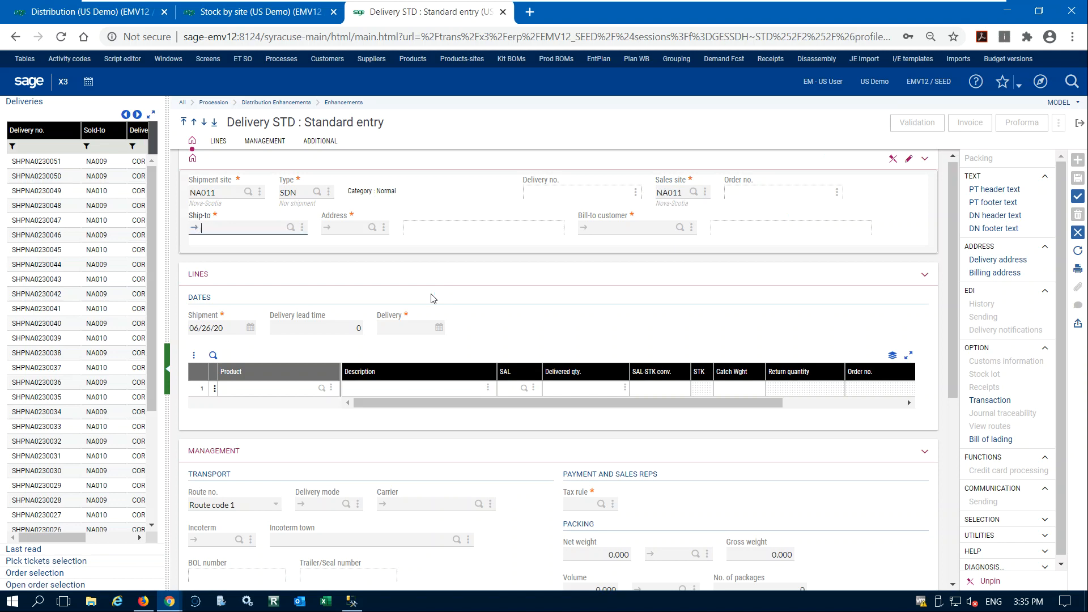
{"action": "type", "text": "na012"}
{"action": "key", "text": "Tab"}
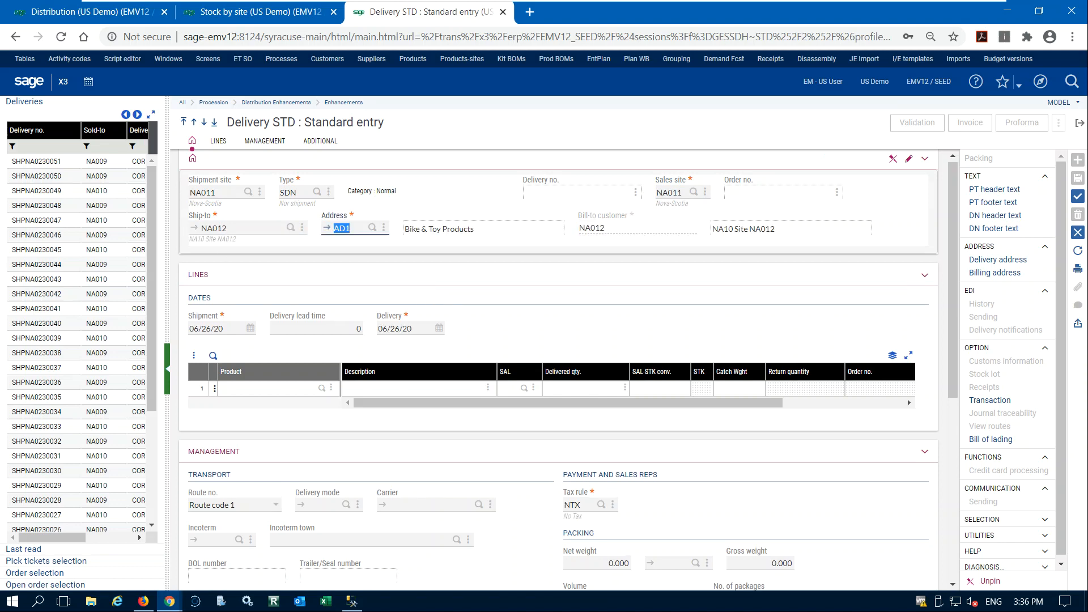
Add the 06/26/2020 sales order containing both PNHT0584840 and DIS004 to the delivery from the order selection.
{"action": "left_click", "coordinate": [40, 572]}
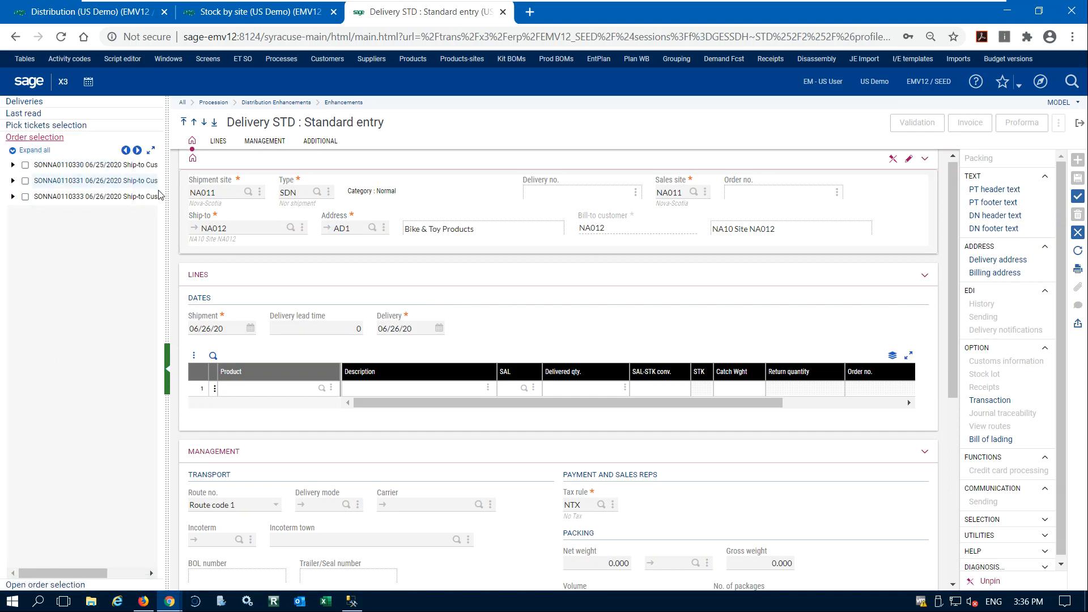
{"action": "left_click_drag", "start_coordinate": [165, 204], "coordinate": [247, 203]}
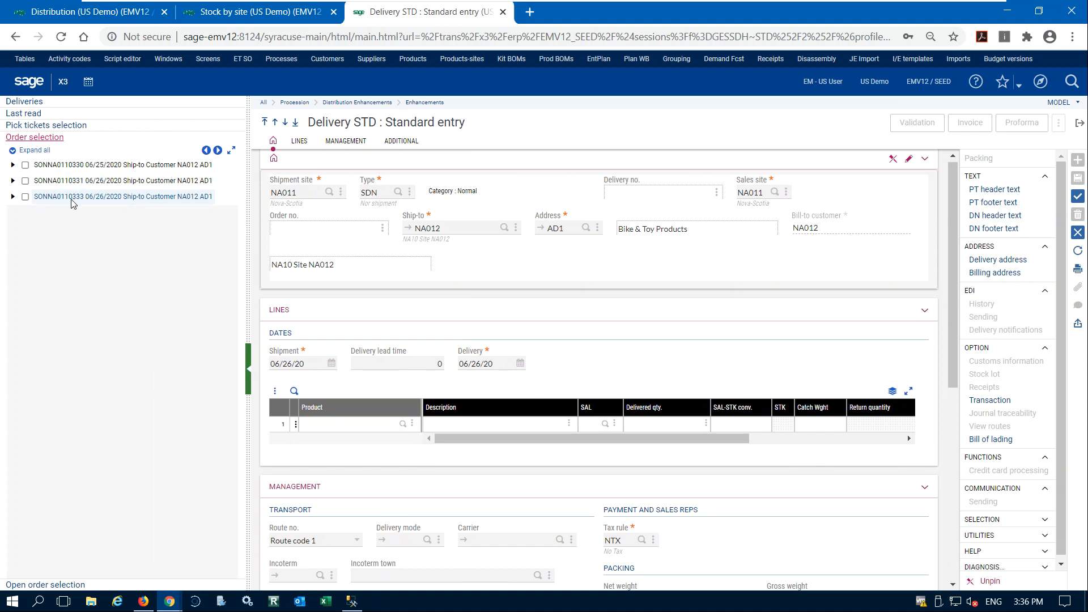
{"action": "left_click", "coordinate": [13, 197]}
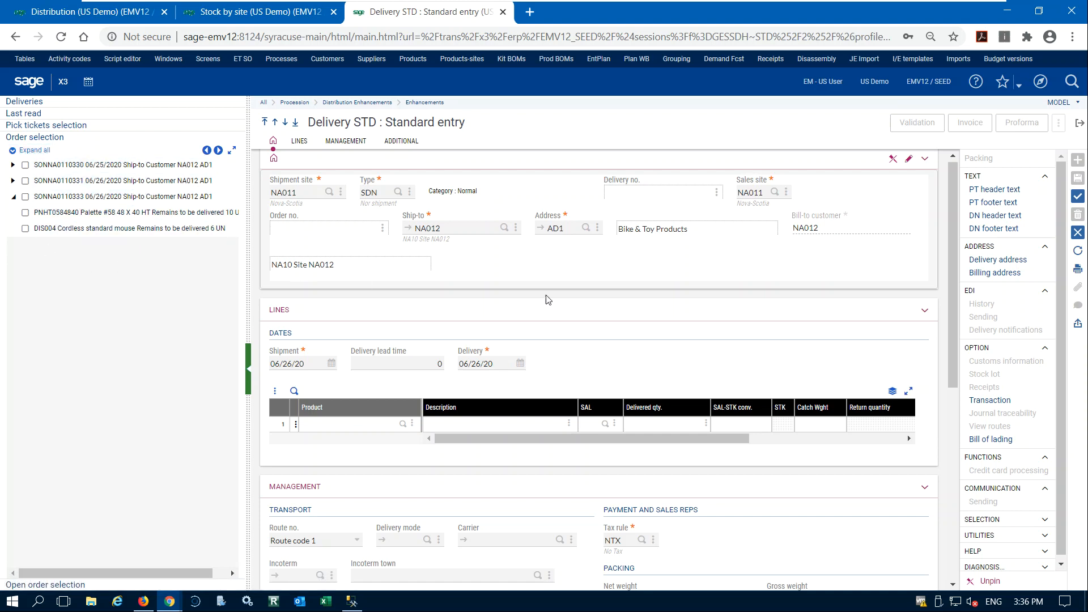
{"action": "left_click", "coordinate": [13, 165]}
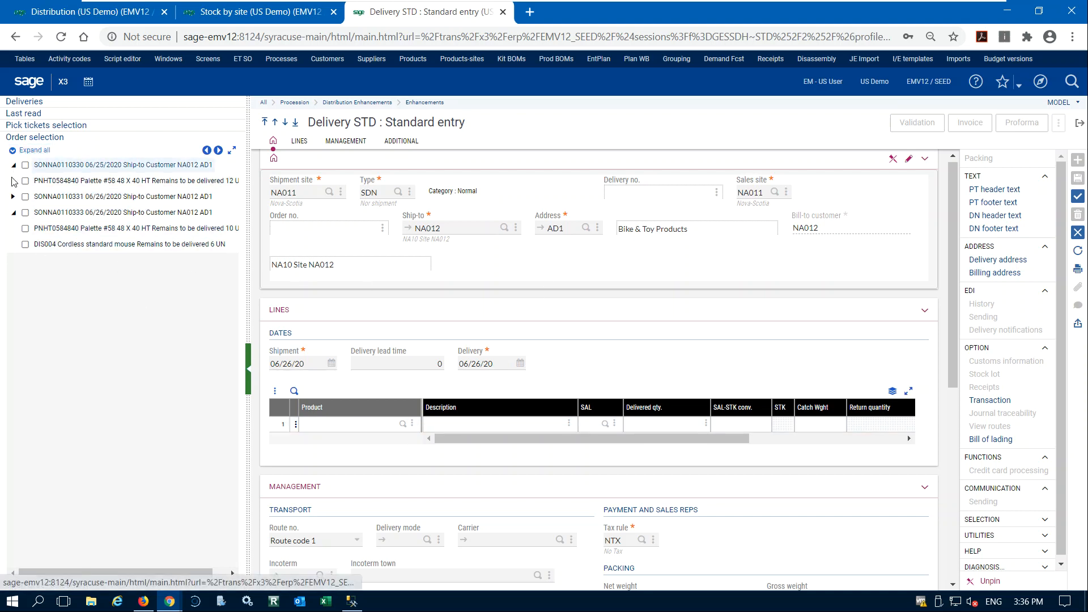
{"action": "left_click", "coordinate": [12, 165]}
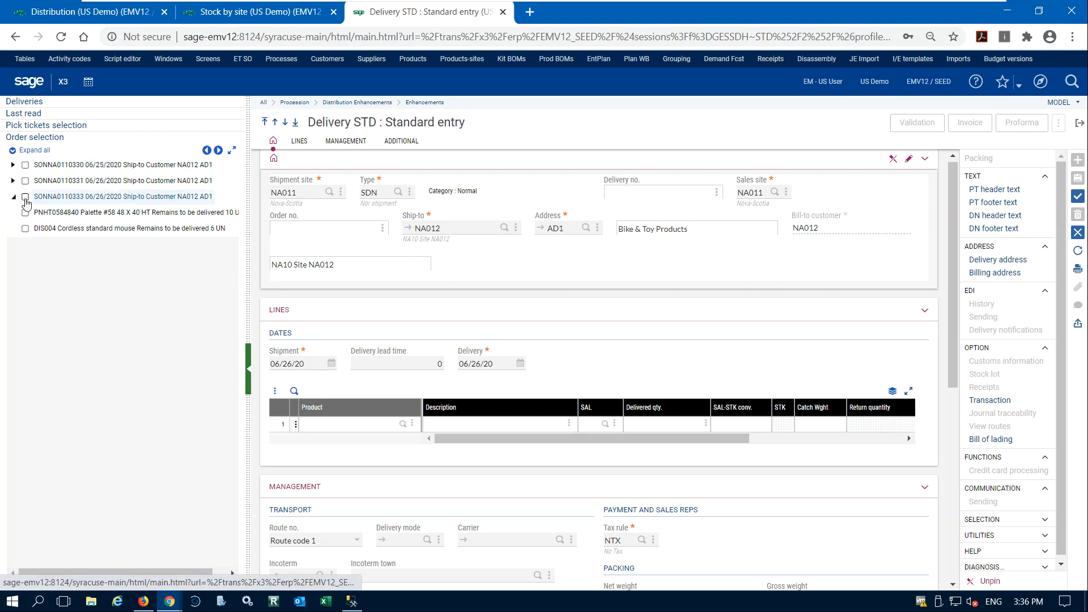
{"action": "left_click", "coordinate": [25, 196]}
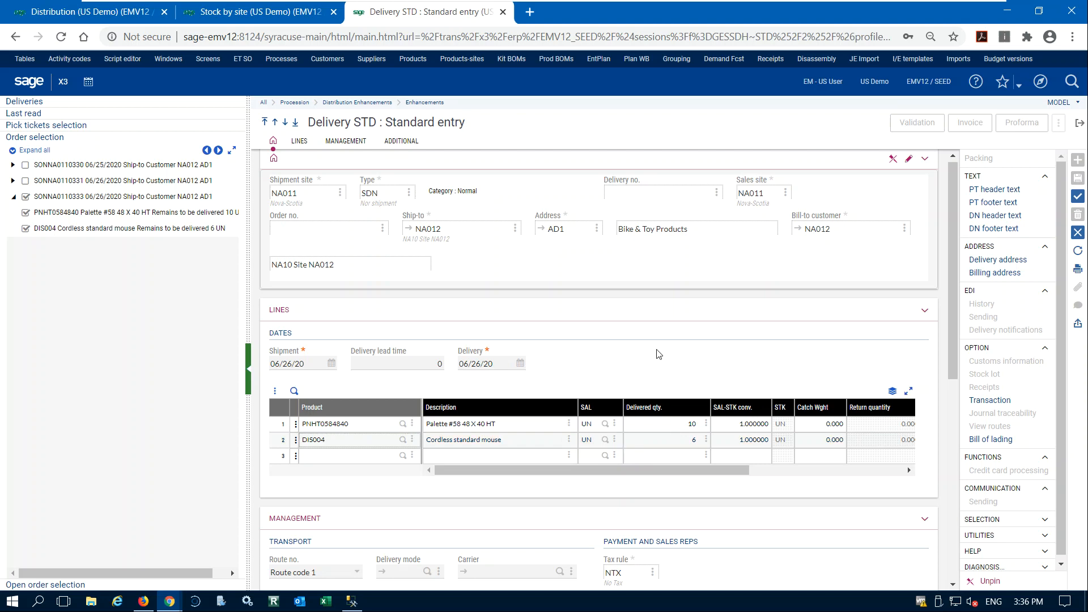
Set the delivery mode to 3 (Ground) and the carrier to NA504 (Yellow Freight Lines), and create the delivery.
{"action": "scroll", "coordinate": [635, 340], "scroll_direction": "down", "scroll_amount": 7}
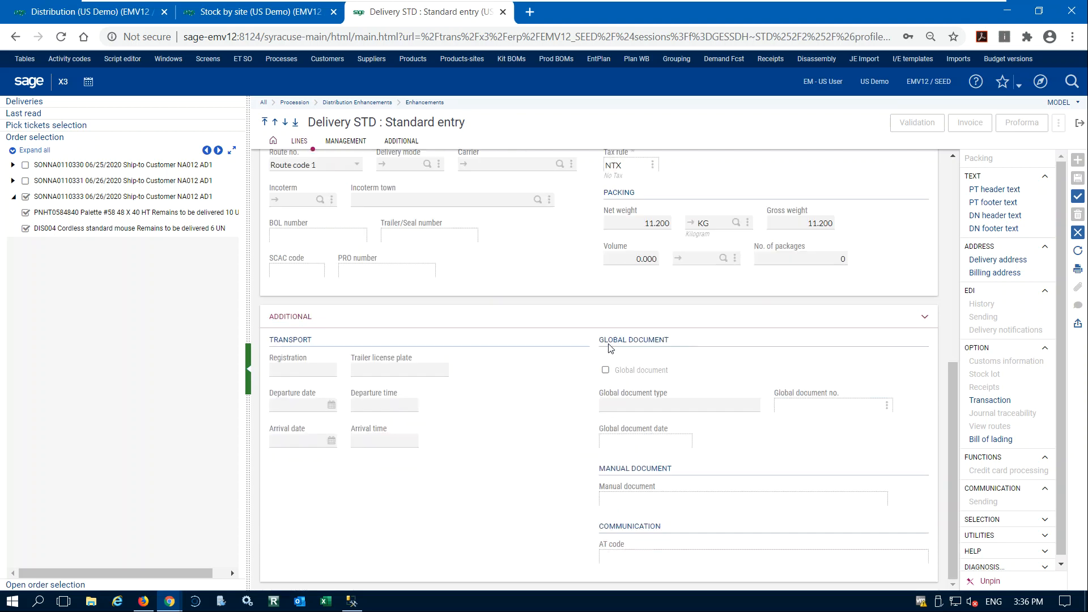
{"action": "scroll", "coordinate": [533, 374], "scroll_direction": "up", "scroll_amount": 7}
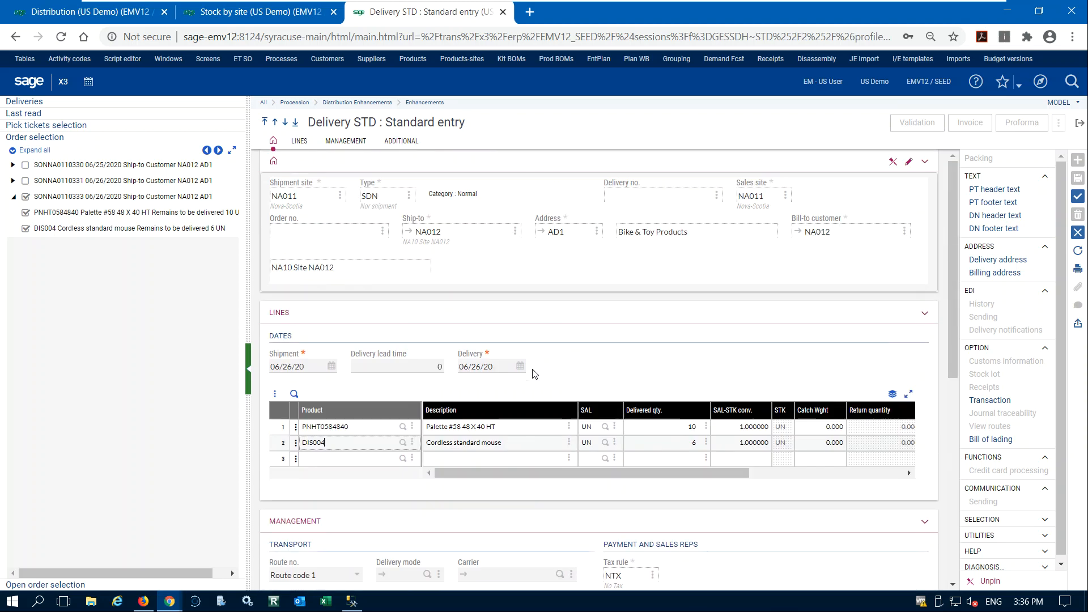
{"action": "scroll", "coordinate": [545, 364], "scroll_direction": "down", "scroll_amount": 7}
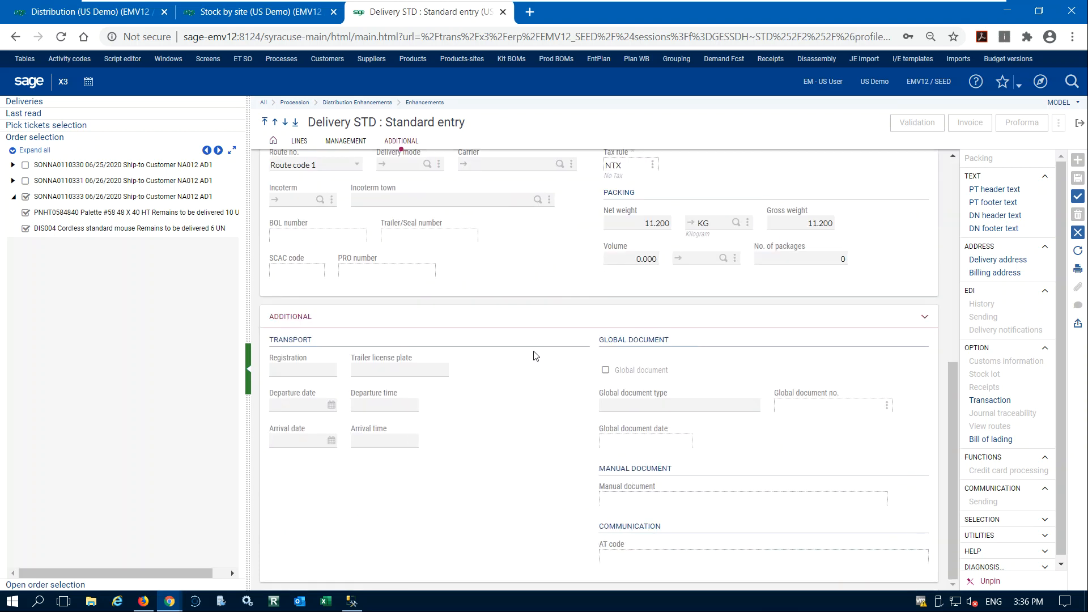
{"action": "scroll", "coordinate": [532, 358], "scroll_direction": "up", "scroll_amount": 3}
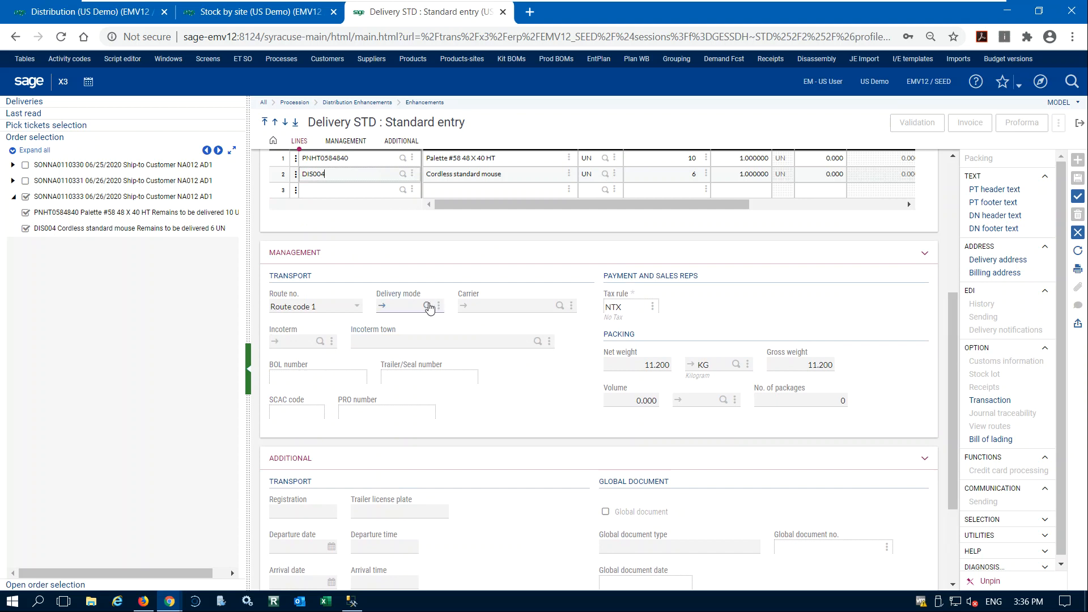
{"action": "left_click", "coordinate": [427, 306]}
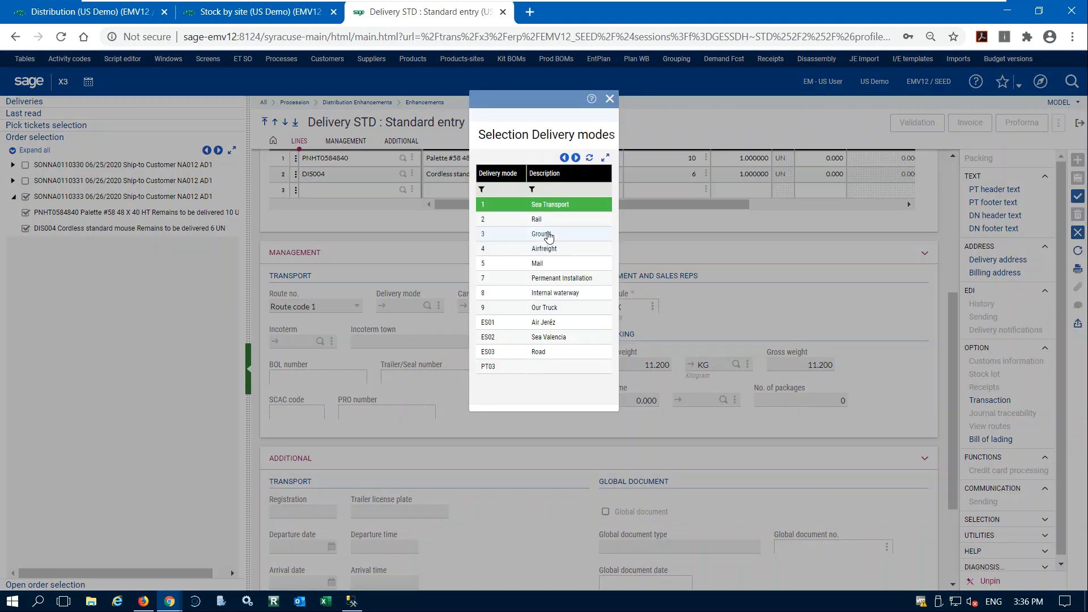
{"action": "left_click", "coordinate": [547, 234]}
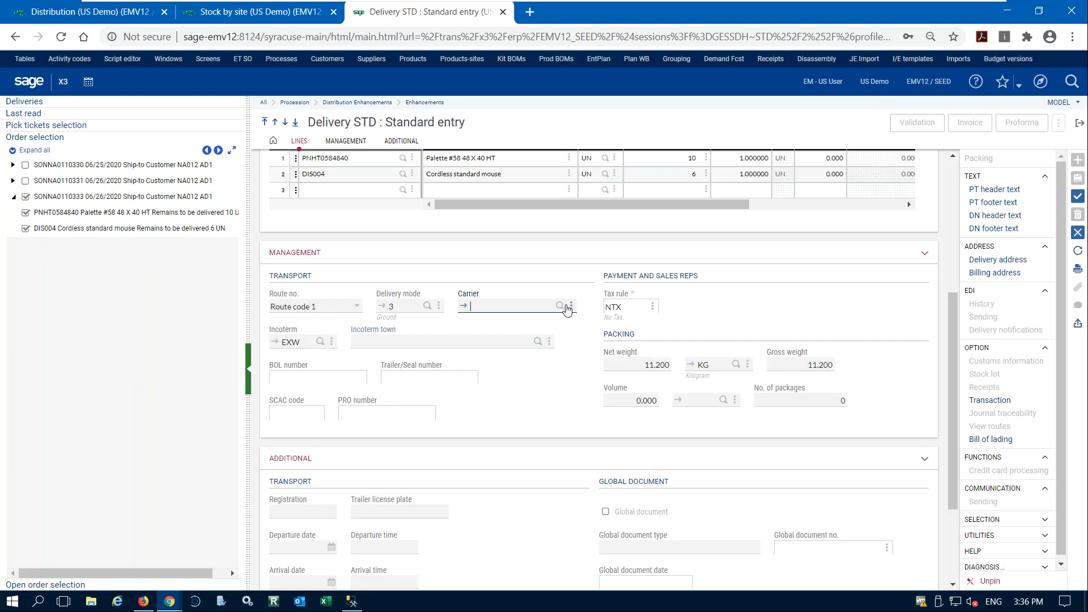
{"action": "left_click", "coordinate": [560, 306]}
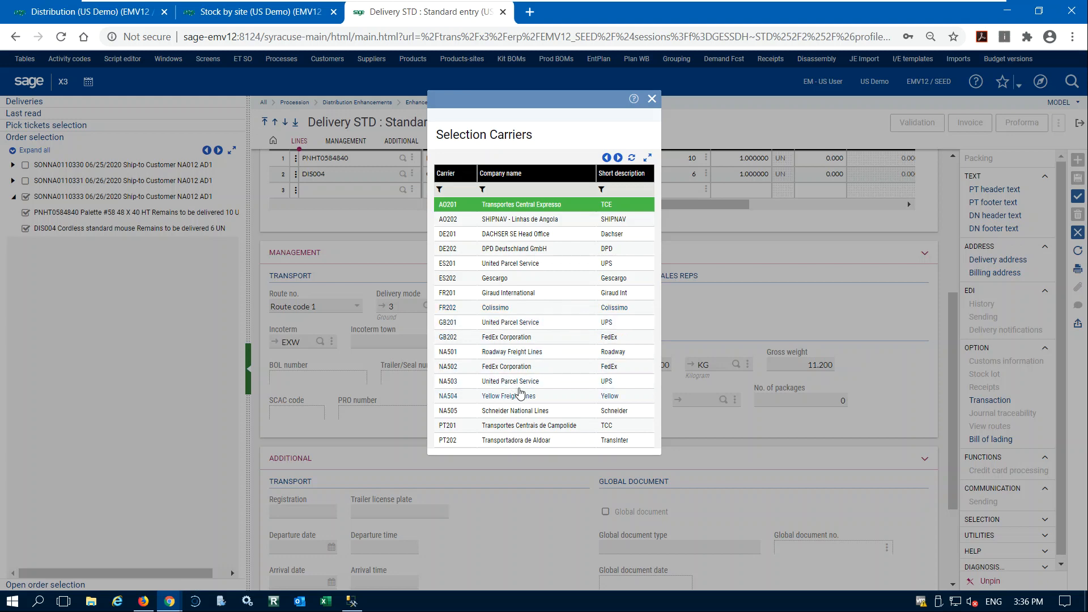
{"action": "left_click", "coordinate": [516, 396]}
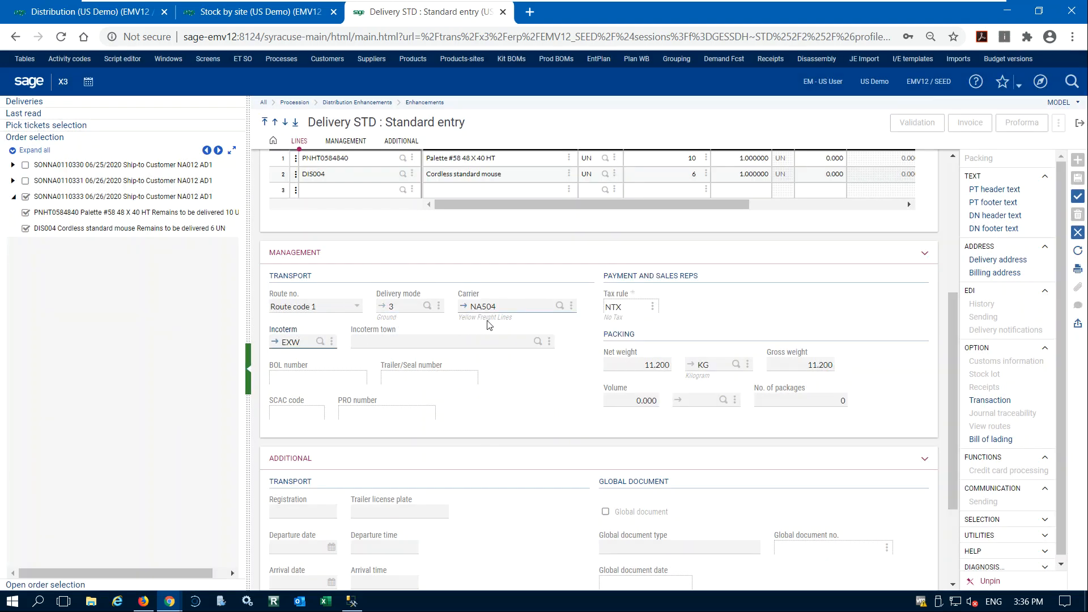
{"action": "left_click", "coordinate": [1078, 199]}
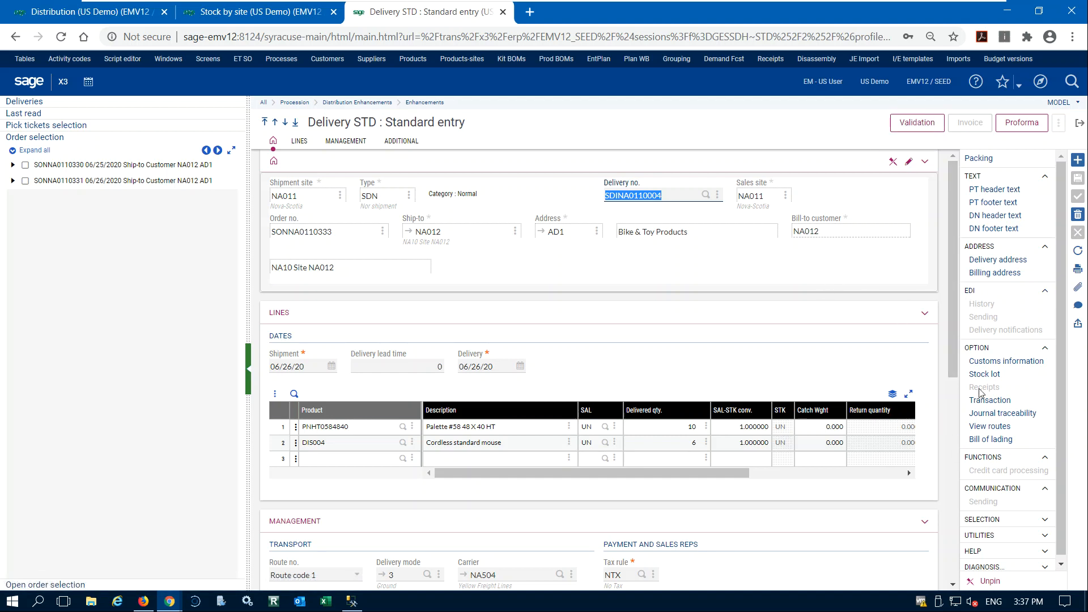
Open the delivery's bill of lading and set the first detail line's packaging to GC (Big box).
{"action": "left_click", "coordinate": [983, 440]}
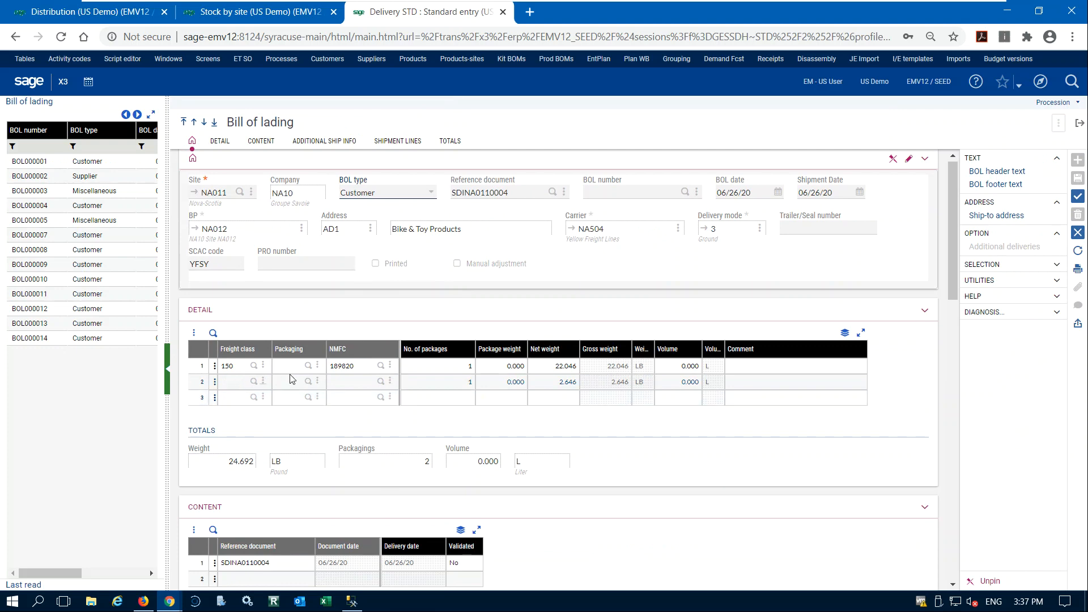
{"action": "left_click", "coordinate": [308, 365]}
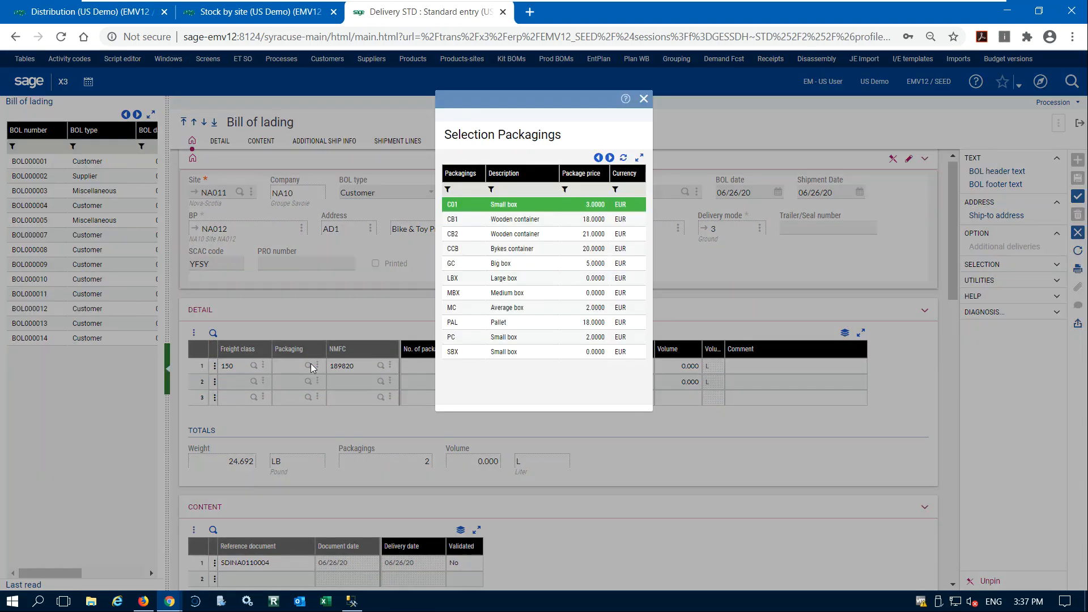
{"action": "left_click", "coordinate": [499, 263]}
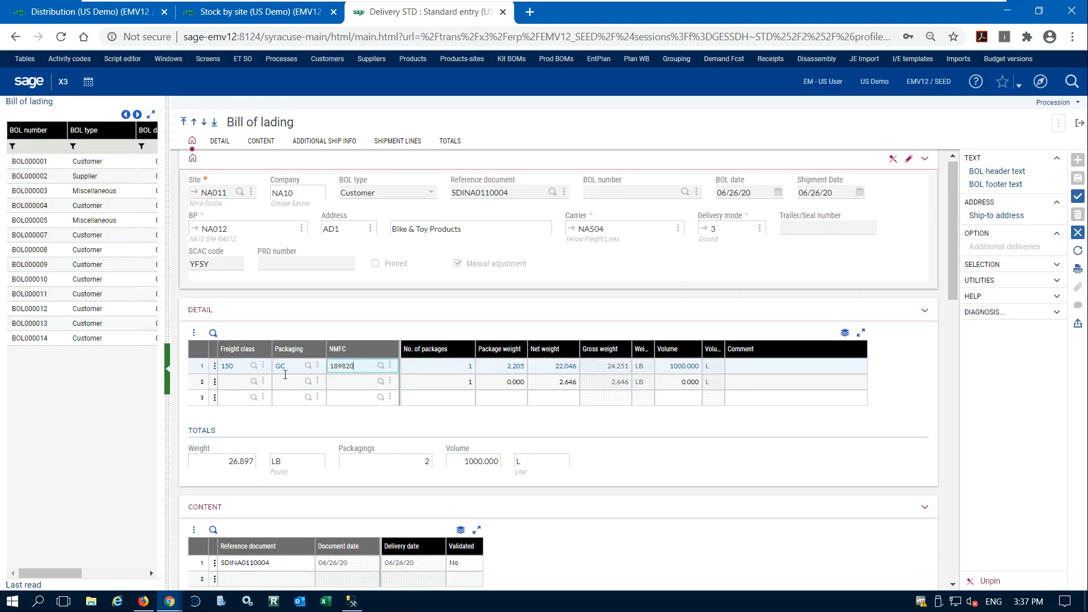
Fill the second detail line with freight class 150, packaging PAL and NMFC 80610.5, and create the bill of lading.
{"action": "key", "text": "Tab"}
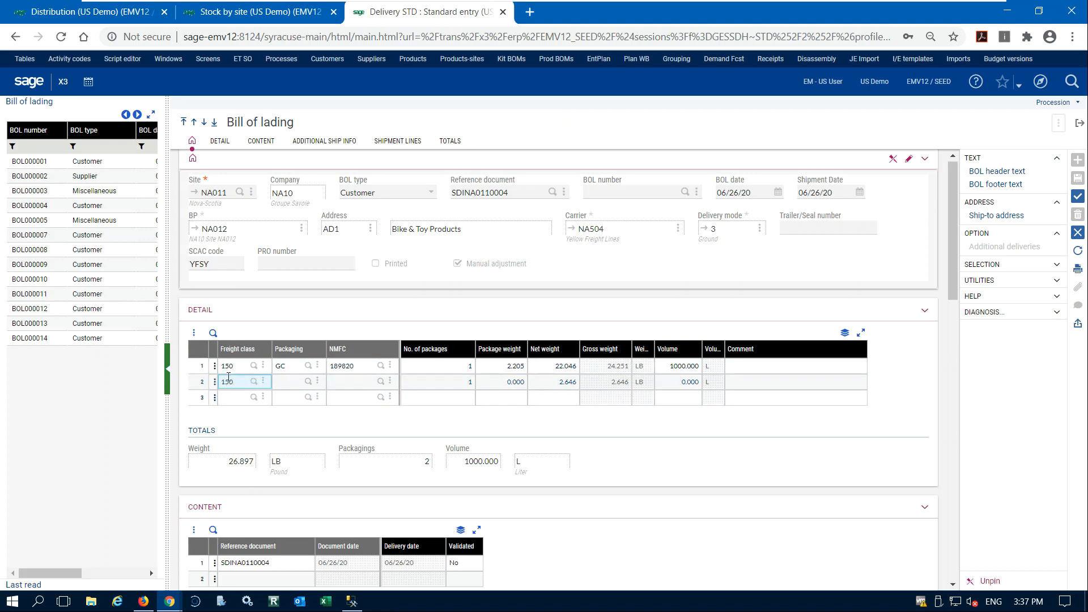
{"action": "key", "text": "Tab"}
{"action": "left_click", "coordinate": [308, 382]}
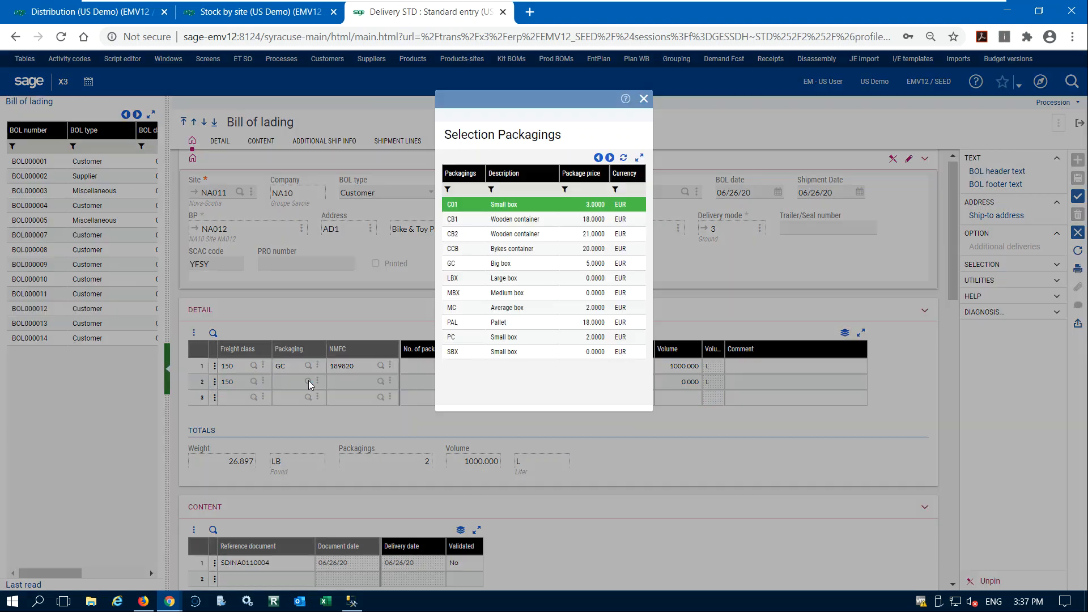
{"action": "left_click", "coordinate": [498, 322]}
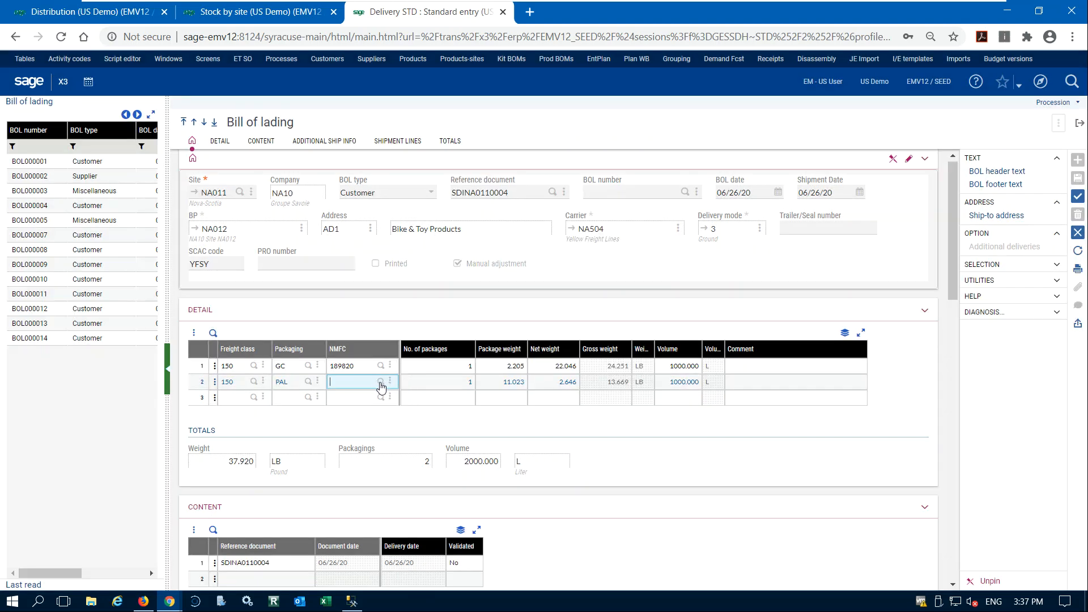
{"action": "left_click", "coordinate": [381, 382]}
{"action": "left_click", "coordinate": [486, 233]}
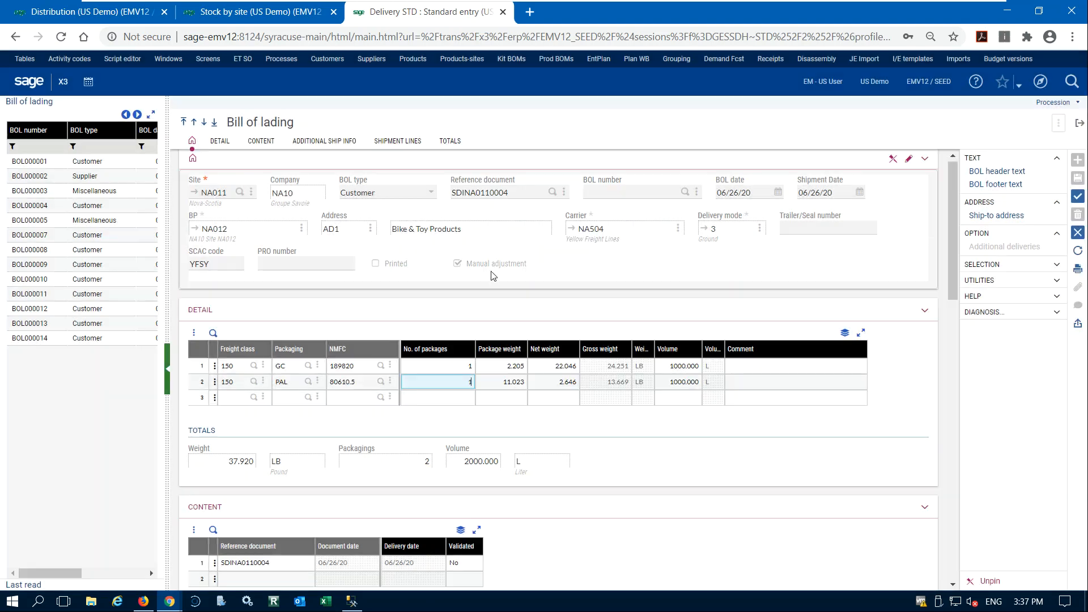
{"action": "key", "text": "ctrl+s"}
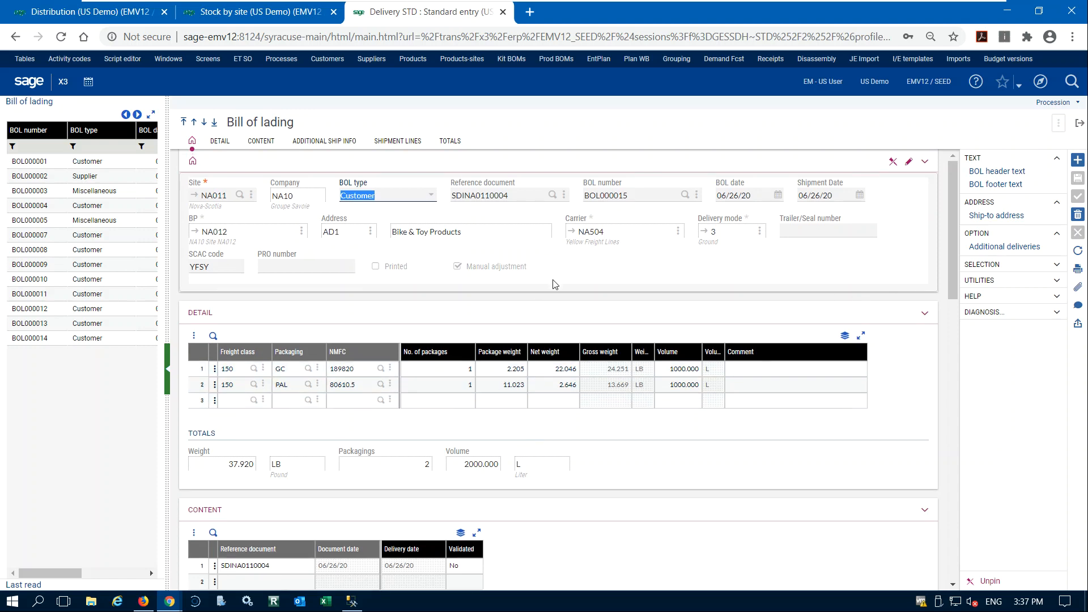
Print the bill of lading record with the BILLLAD report to the on-screen preview.
{"action": "scroll", "coordinate": [578, 306], "scroll_direction": "down", "scroll_amount": 6}
{"action": "scroll", "coordinate": [626, 367], "scroll_direction": "up", "scroll_amount": 6}
{"action": "left_click", "coordinate": [1077, 270]}
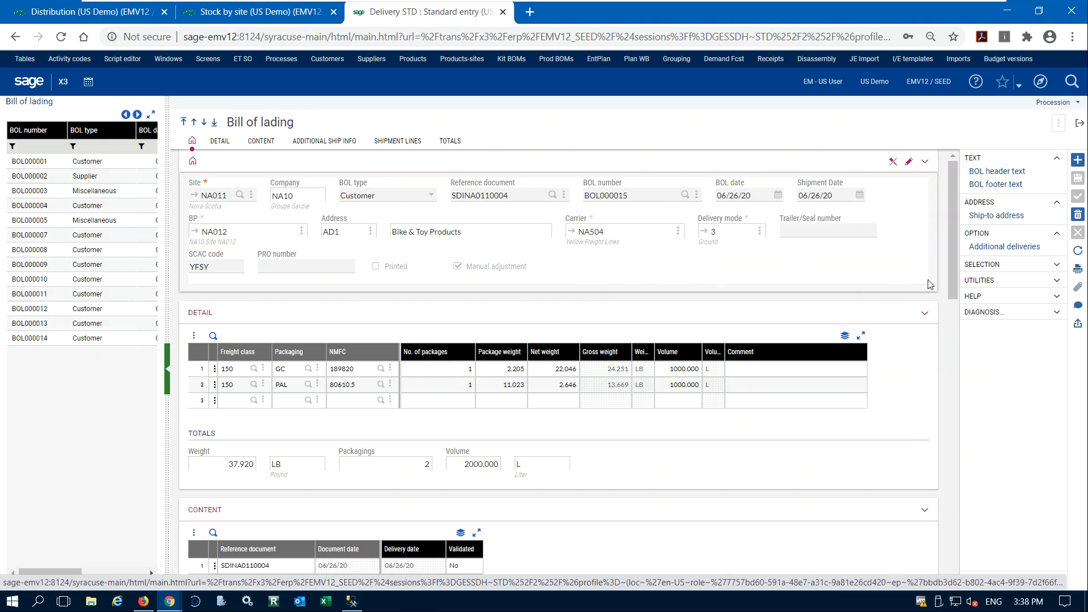
{"action": "left_click", "coordinate": [1077, 270]}
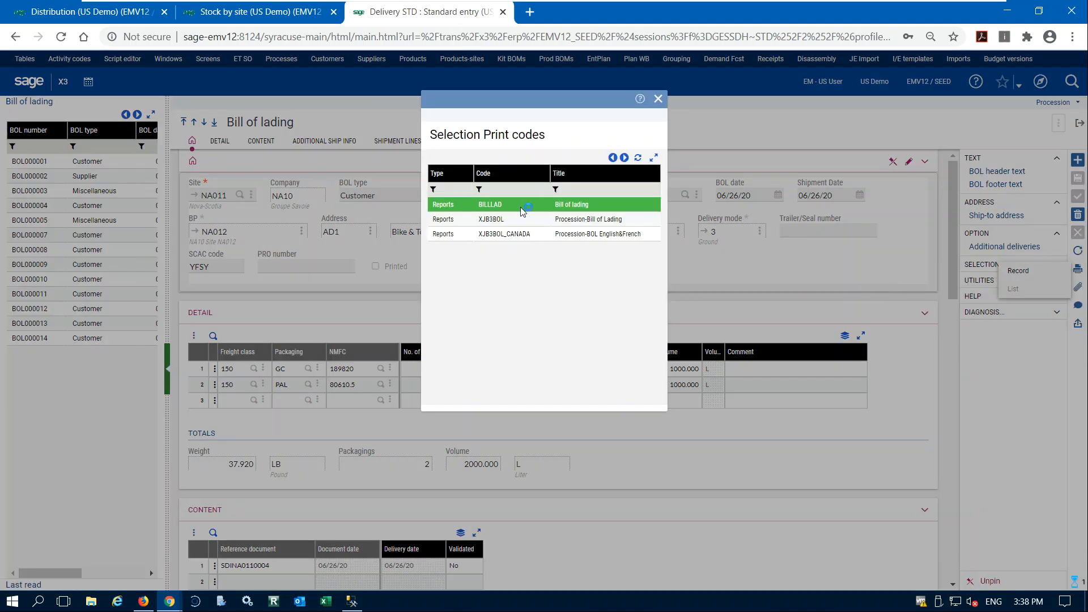
{"action": "left_click", "coordinate": [521, 210]}
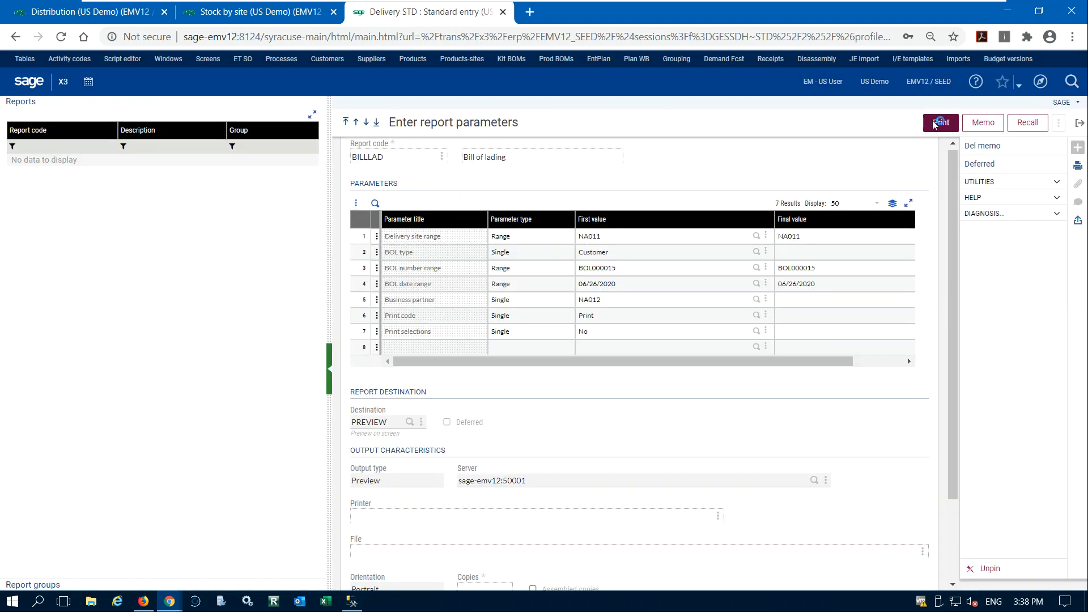
{"action": "left_click", "coordinate": [941, 123]}
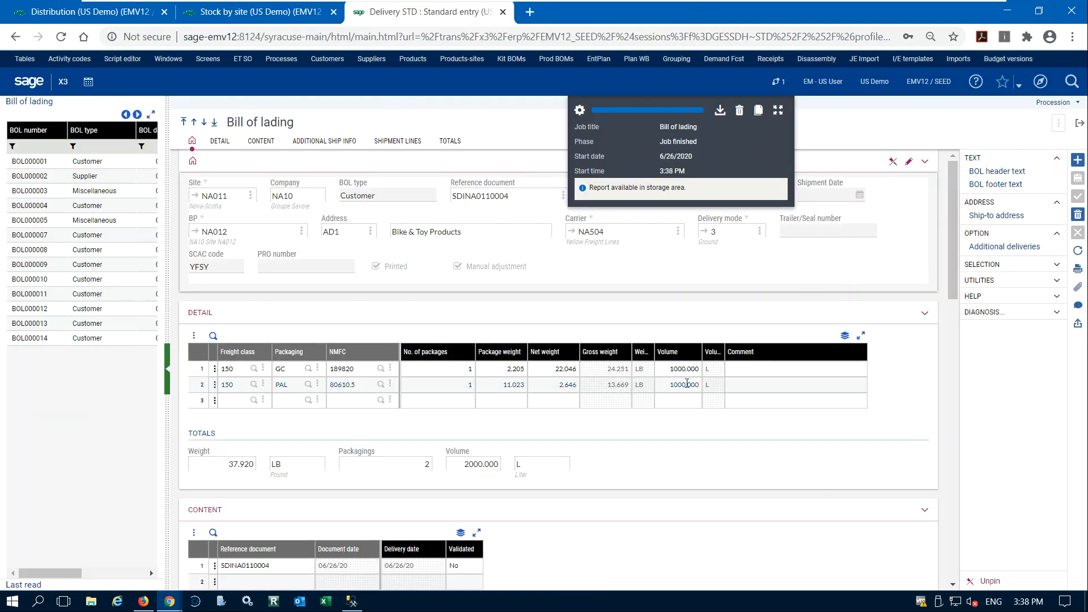
Review the bill of lading PDF from ship-from details to signatures, close it with its finished print job, and return to the delivery.
{"action": "scroll", "coordinate": [431, 298], "scroll_direction": "down", "scroll_amount": 3}
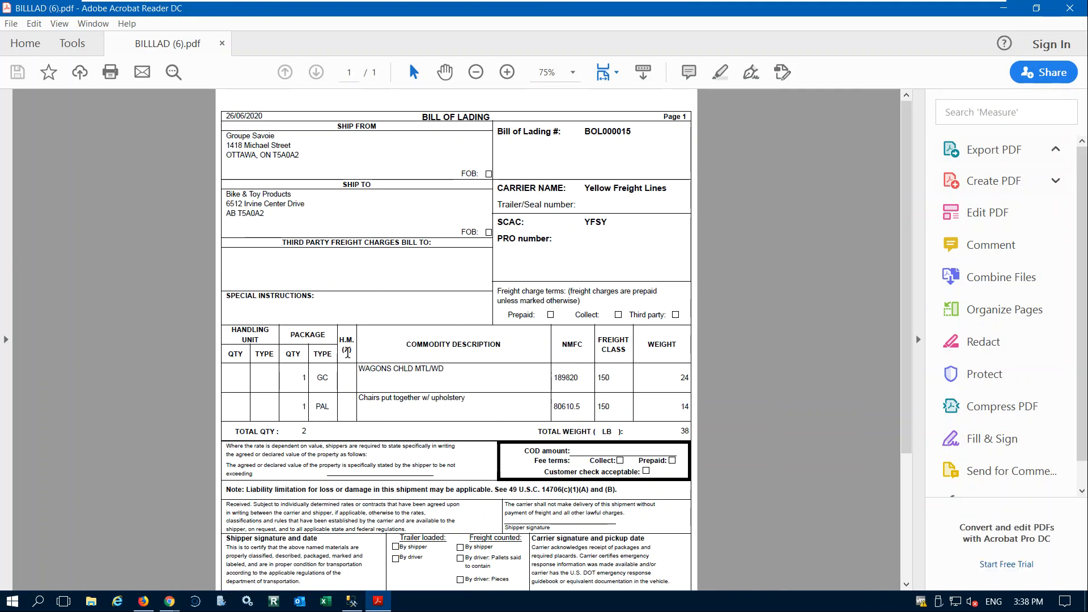
{"action": "scroll", "coordinate": [377, 352], "scroll_direction": "down", "scroll_amount": 4}
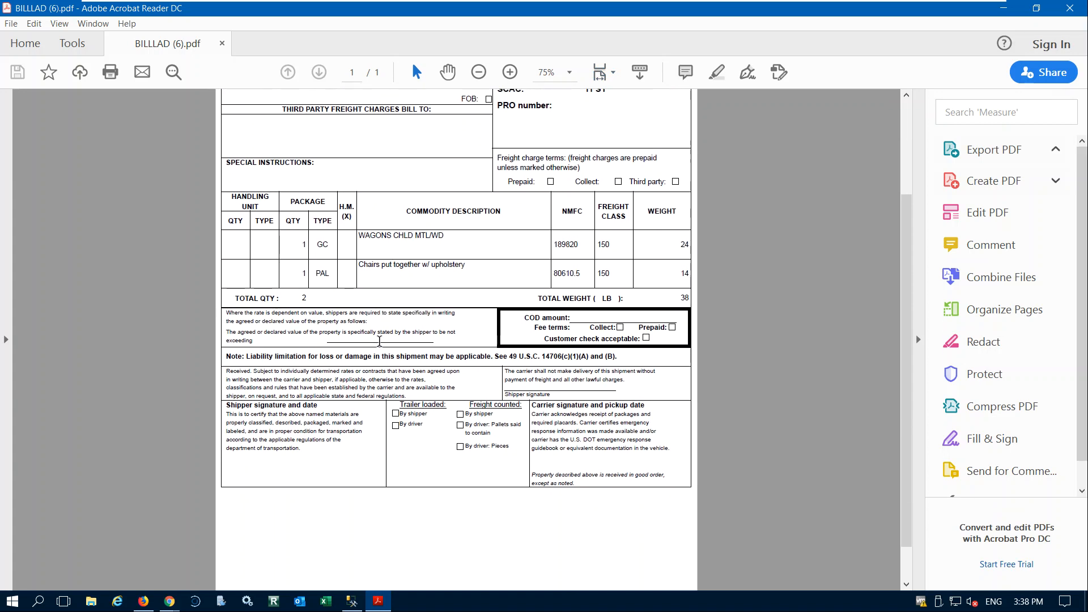
{"action": "scroll", "coordinate": [282, 239], "scroll_direction": "up", "scroll_amount": 1}
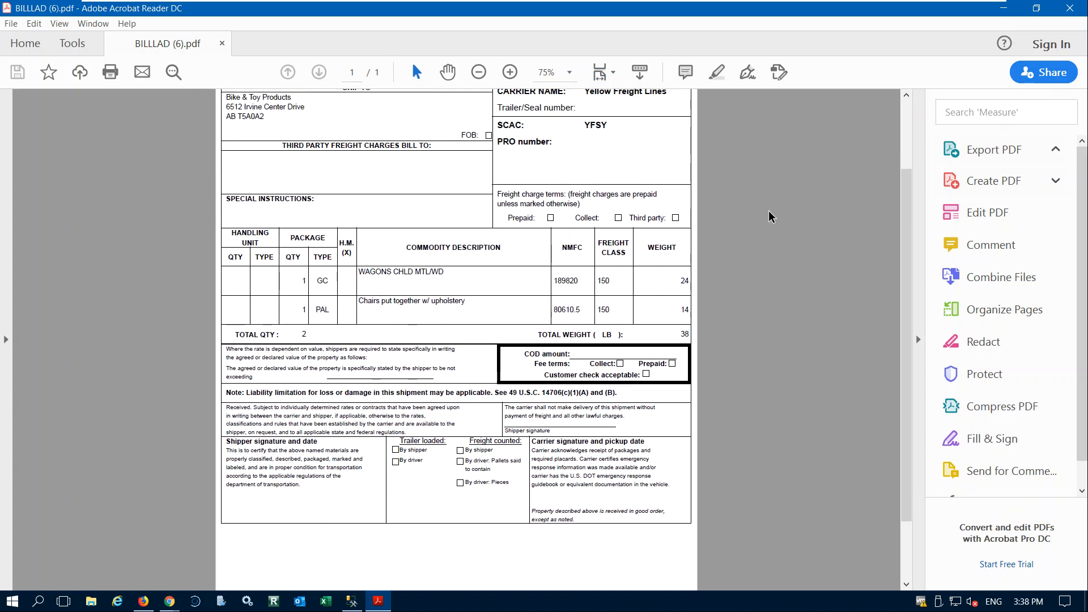
{"action": "scroll", "coordinate": [340, 268], "scroll_direction": "up", "scroll_amount": 3}
{"action": "key", "text": "alt+F4"}
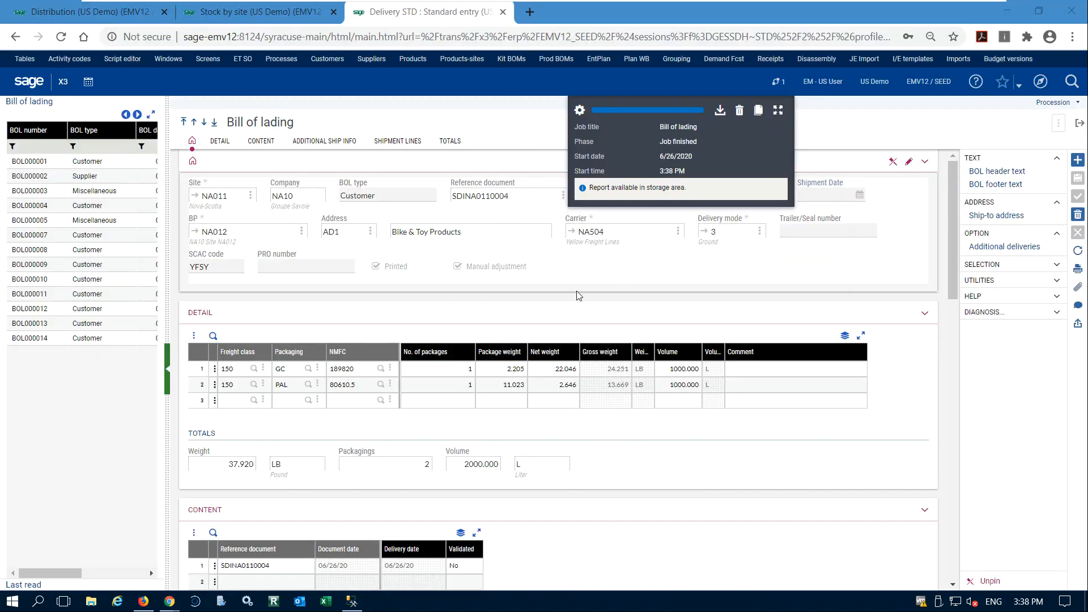
{"action": "left_click", "coordinate": [739, 110]}
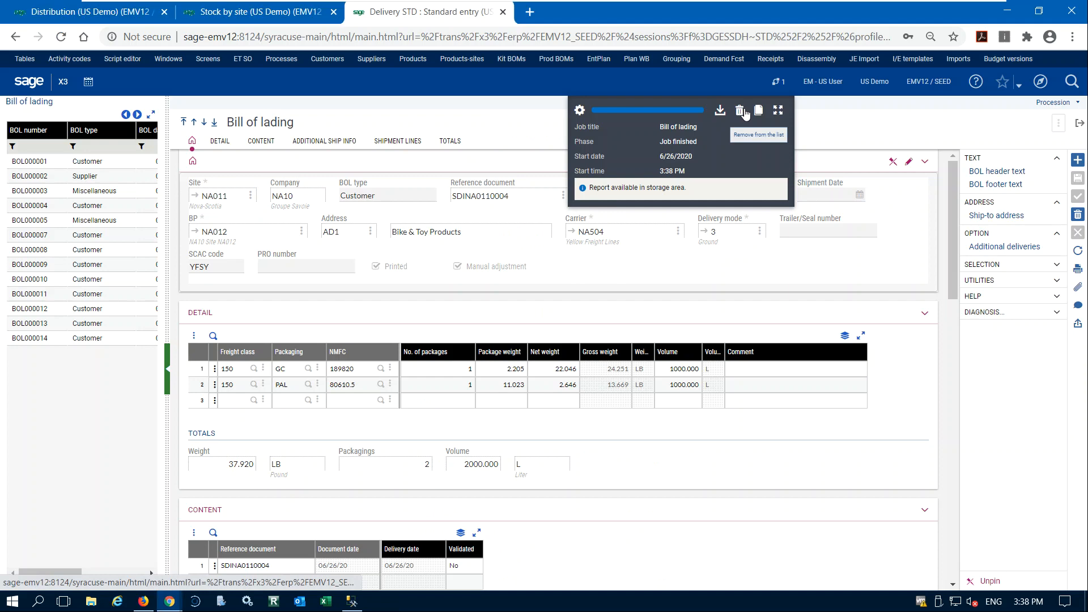
{"action": "left_click", "coordinate": [1080, 125]}
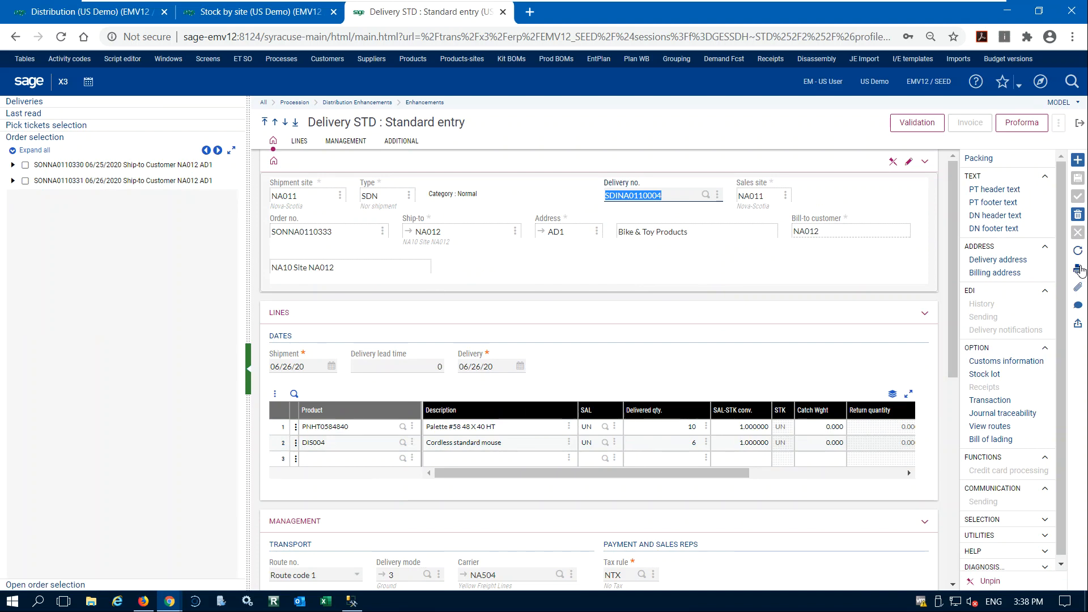
Refresh the stock by site inquiry for PNHT0584840 as a baseline, and validate the delivery to NA012.
{"action": "left_click", "coordinate": [1018, 272]}
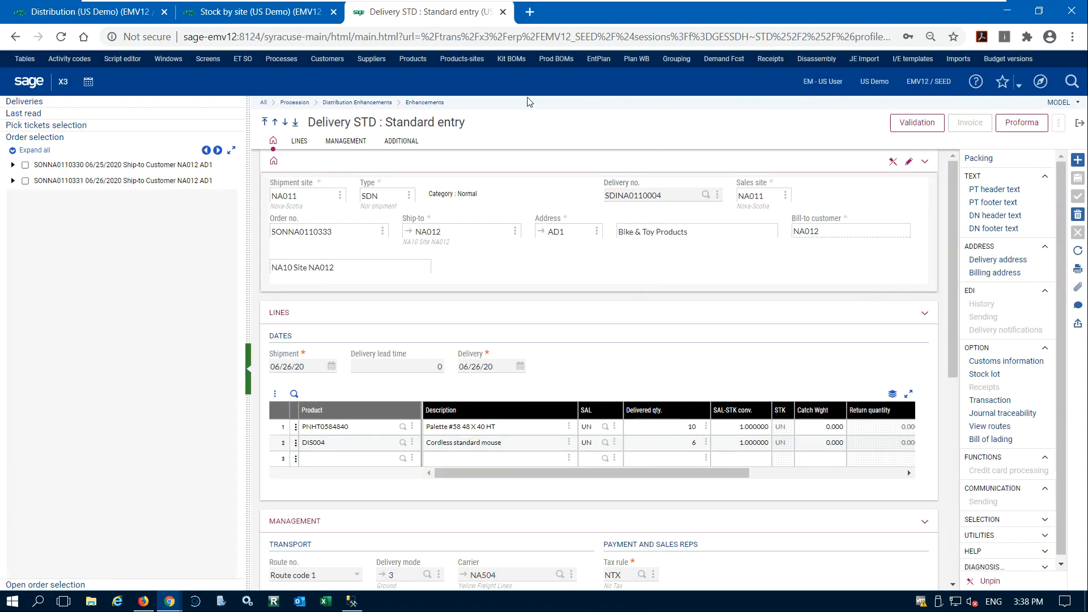
{"action": "left_click", "coordinate": [264, 8]}
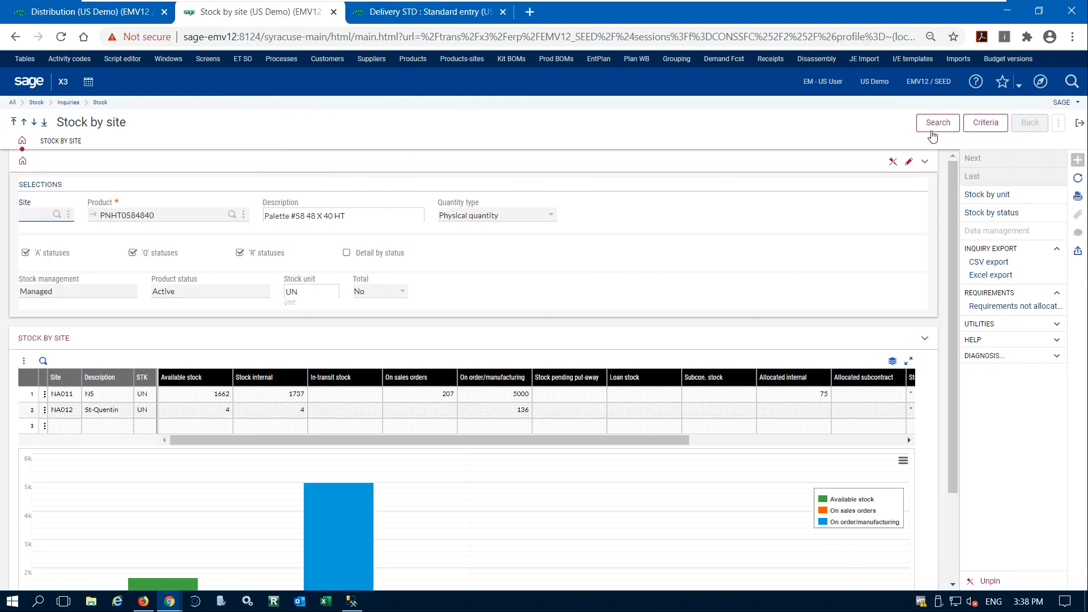
{"action": "left_click", "coordinate": [931, 129]}
{"action": "left_click", "coordinate": [379, 13]}
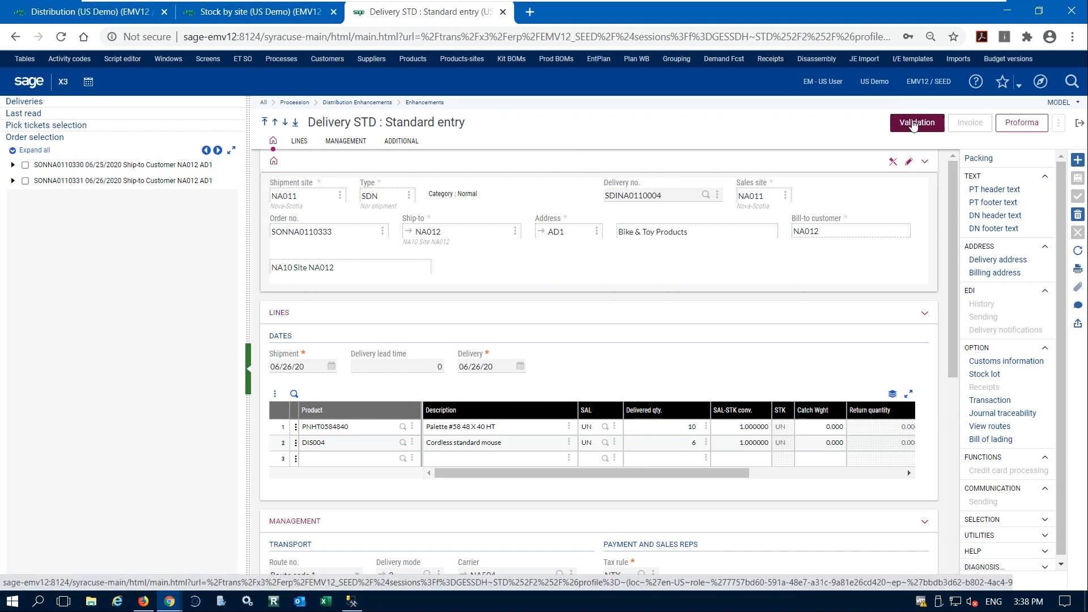
{"action": "left_click", "coordinate": [913, 124]}
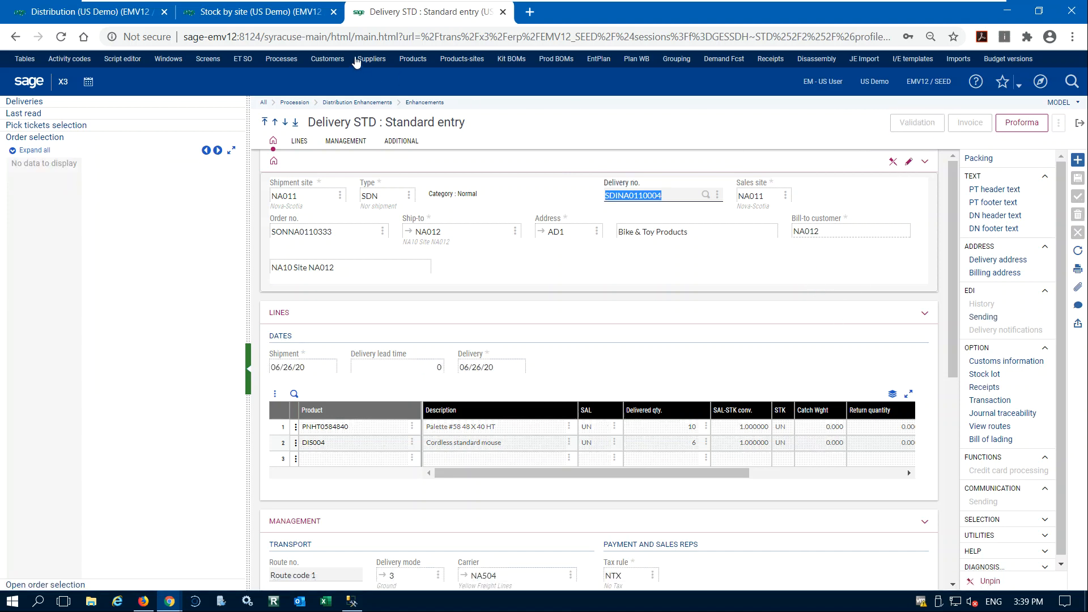
Refresh the stock by site inquiry for PNHT0584840 and examine internal and in-transit stock for NA011 and NA012.
{"action": "left_click", "coordinate": [241, 16]}
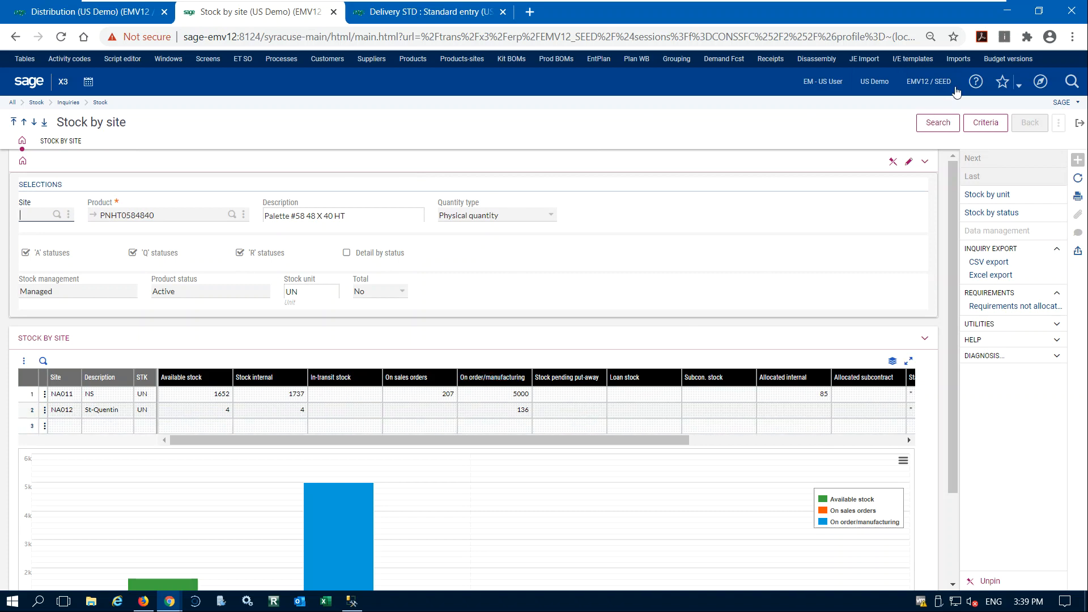
{"action": "left_click", "coordinate": [938, 122]}
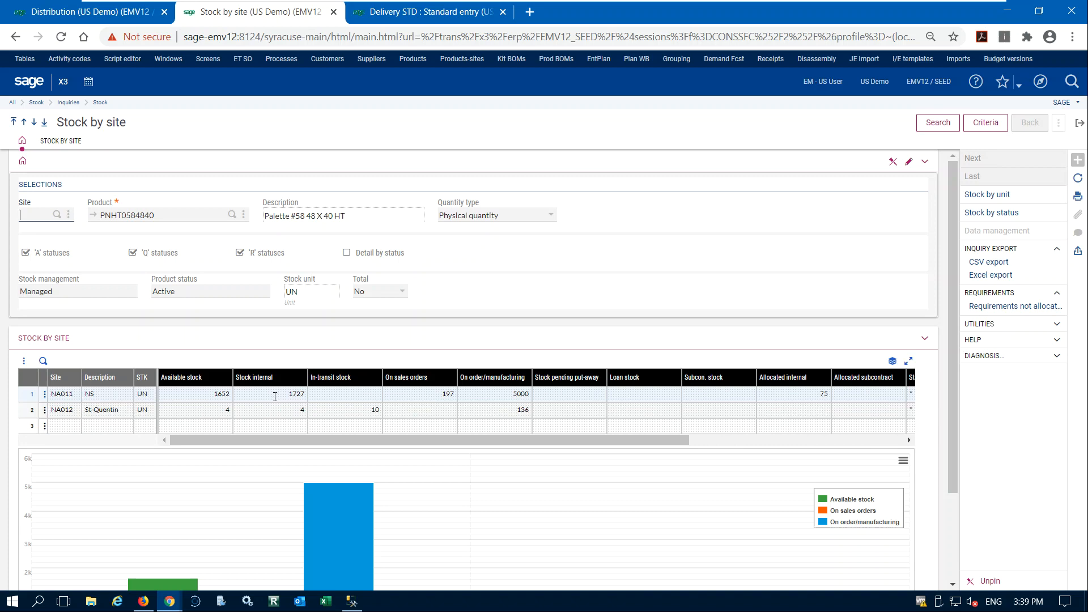
{"action": "left_click", "coordinate": [31, 393]}
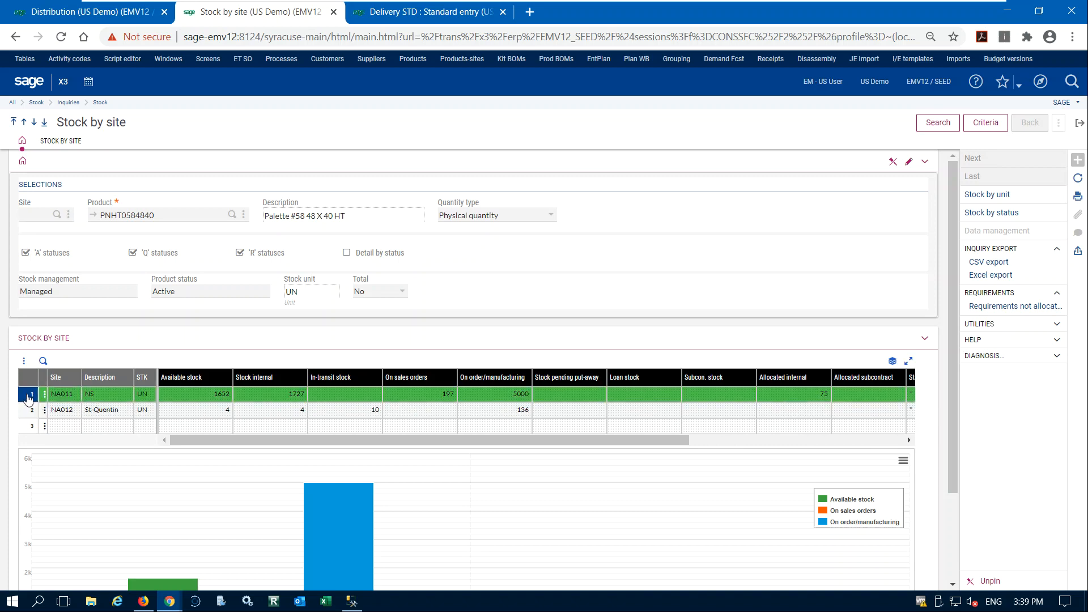
{"action": "left_click", "coordinate": [30, 409]}
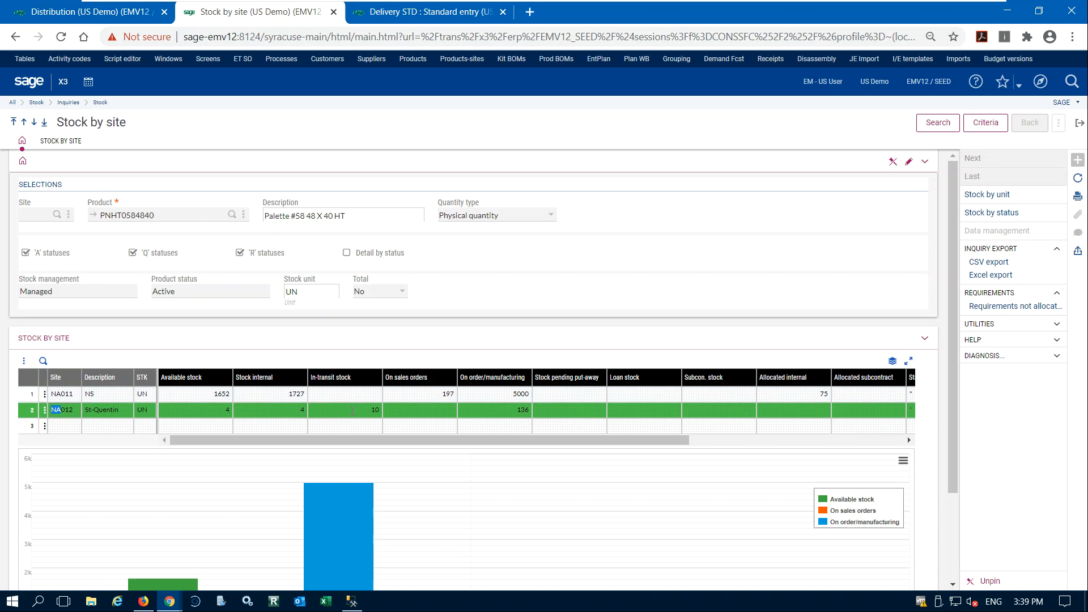
{"action": "left_click", "coordinate": [66, 411]}
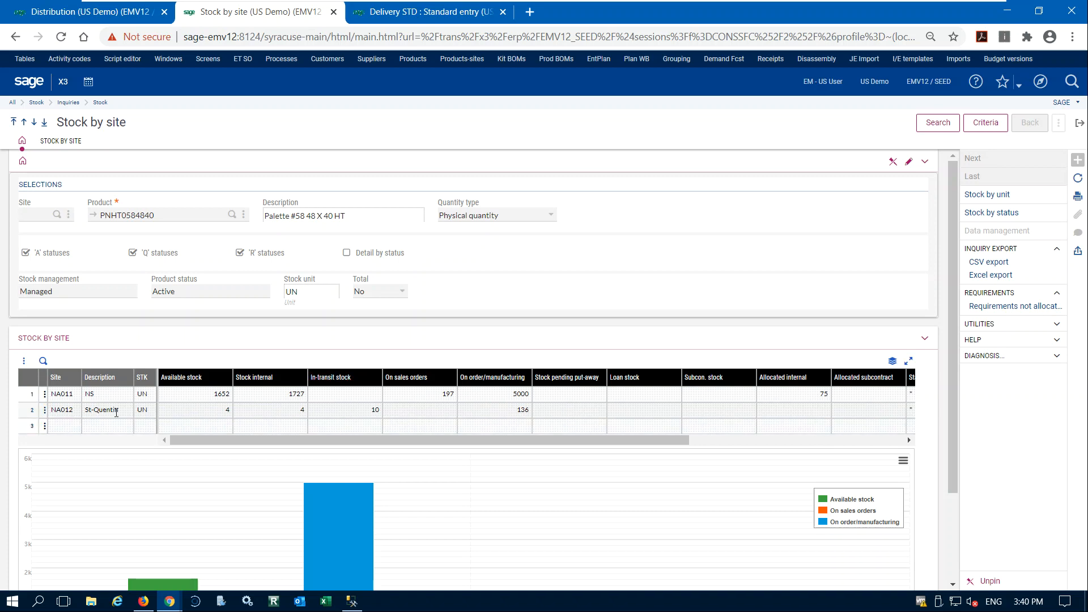
{"action": "left_click", "coordinate": [32, 409]}
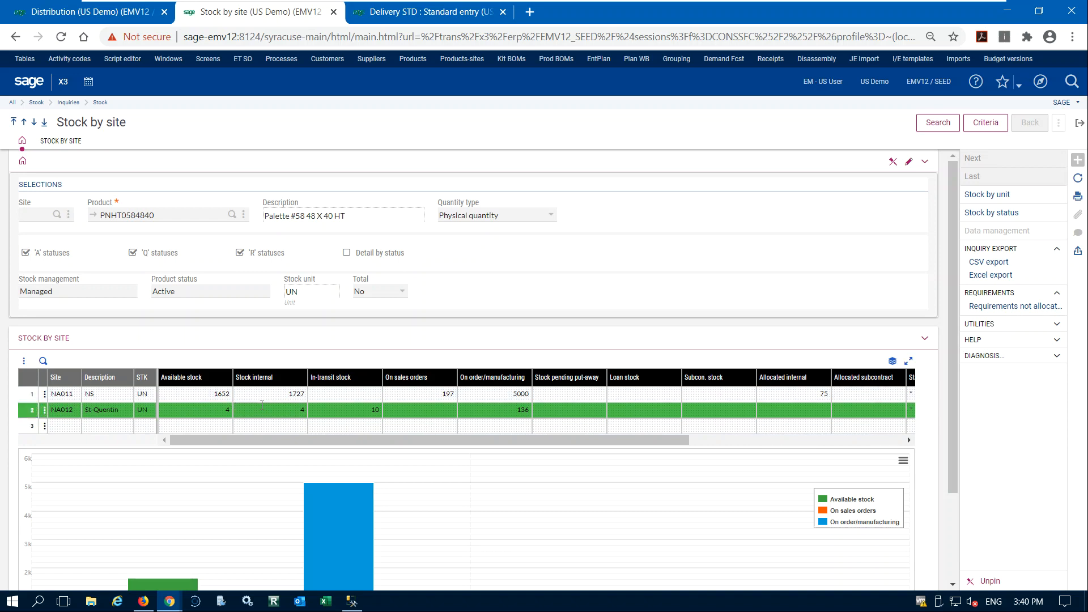
Close the delivery entry and open Receiving from the Supplier Management and Purchasing process map.
{"action": "left_click", "coordinate": [411, 16]}
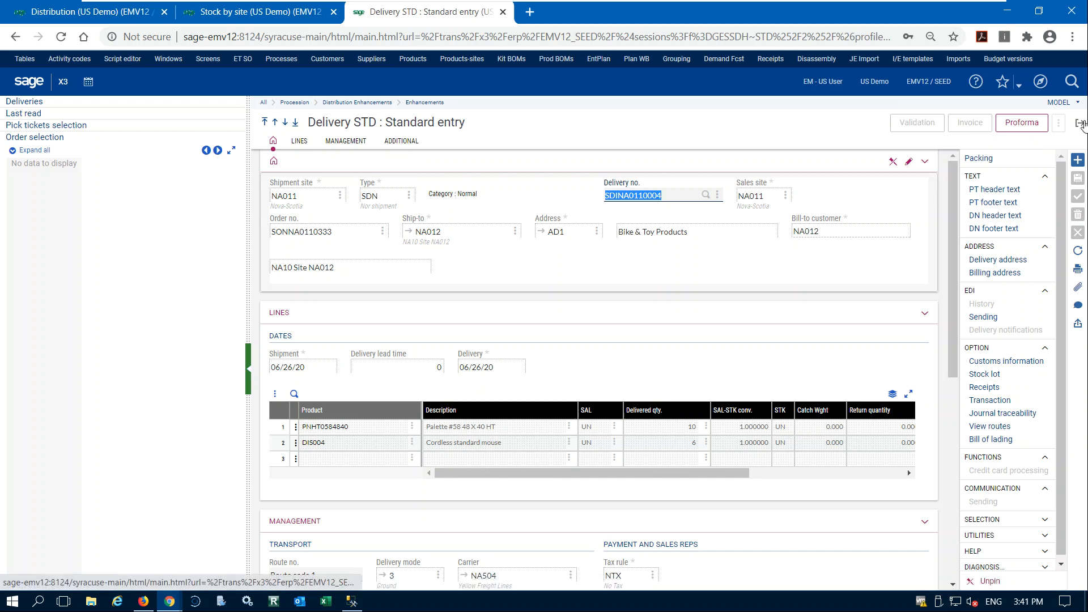
{"action": "left_click", "coordinate": [1081, 126]}
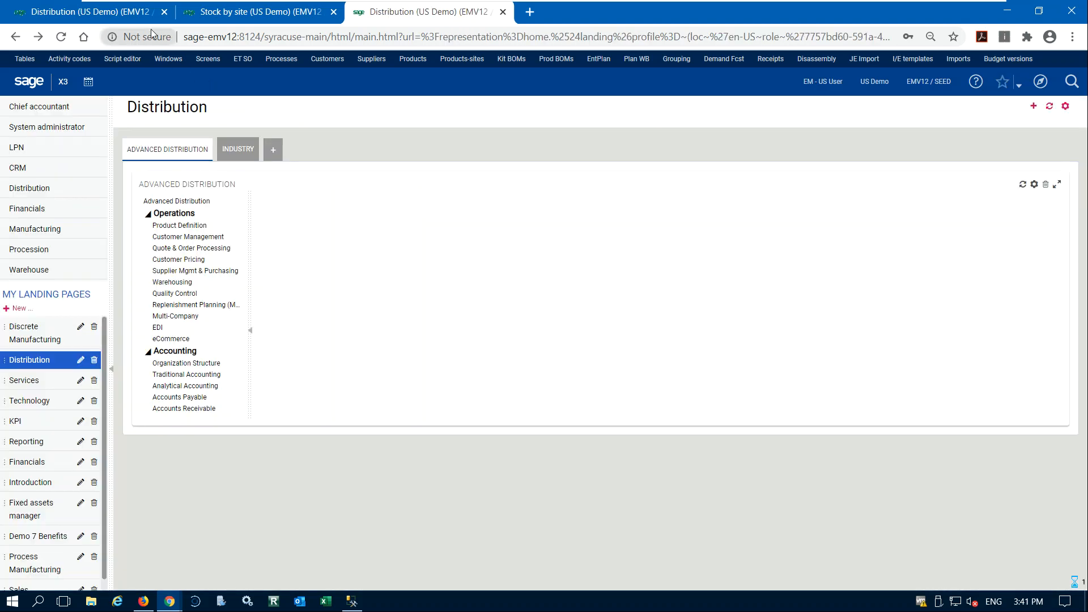
{"action": "left_click", "coordinate": [205, 15]}
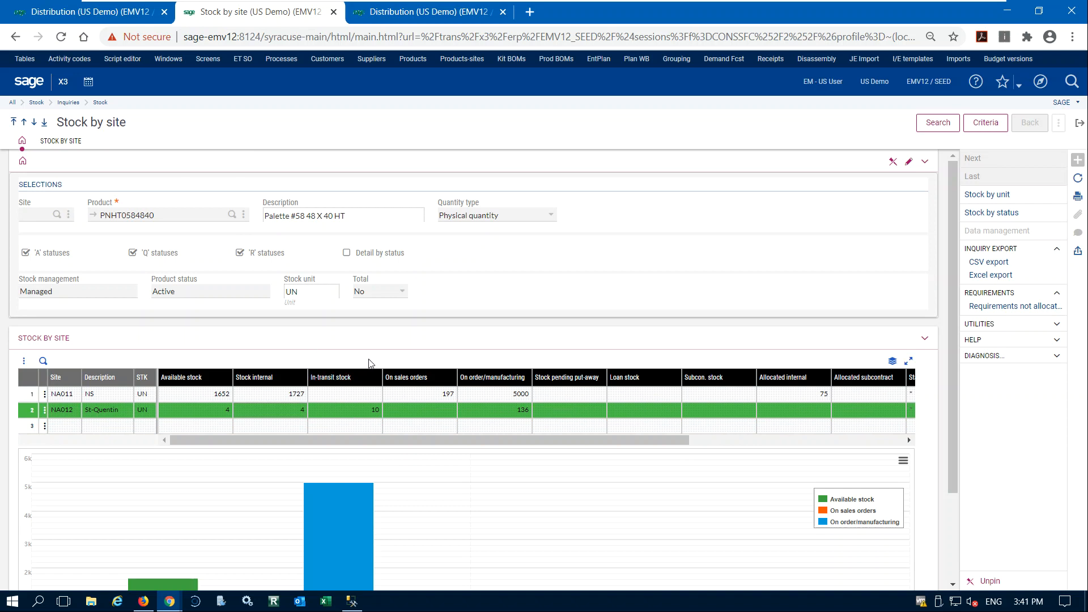
{"action": "left_click", "coordinate": [89, 16]}
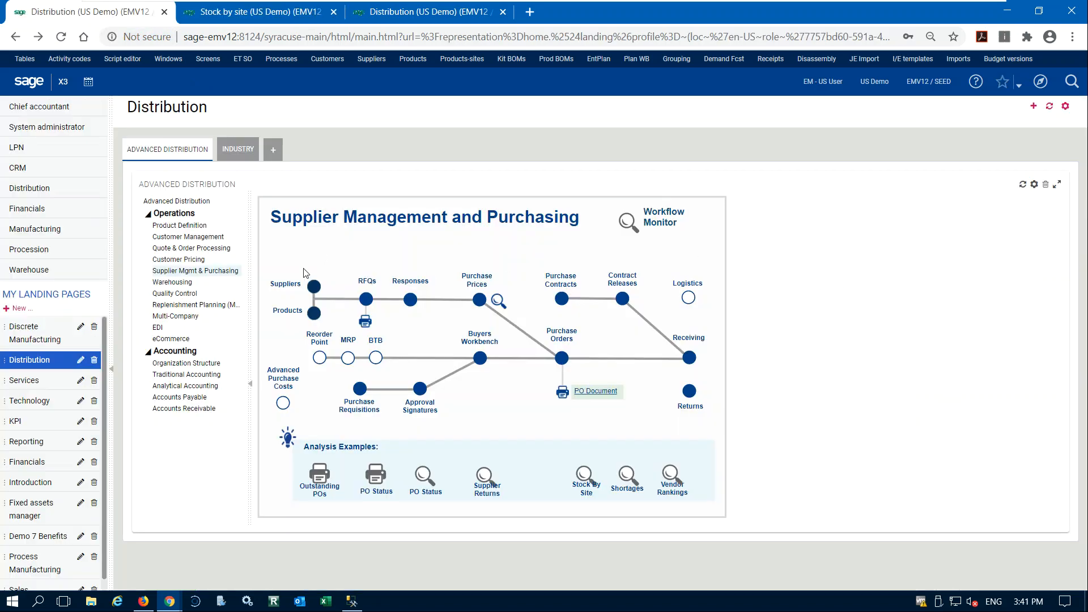
{"action": "left_click", "coordinate": [689, 359]}
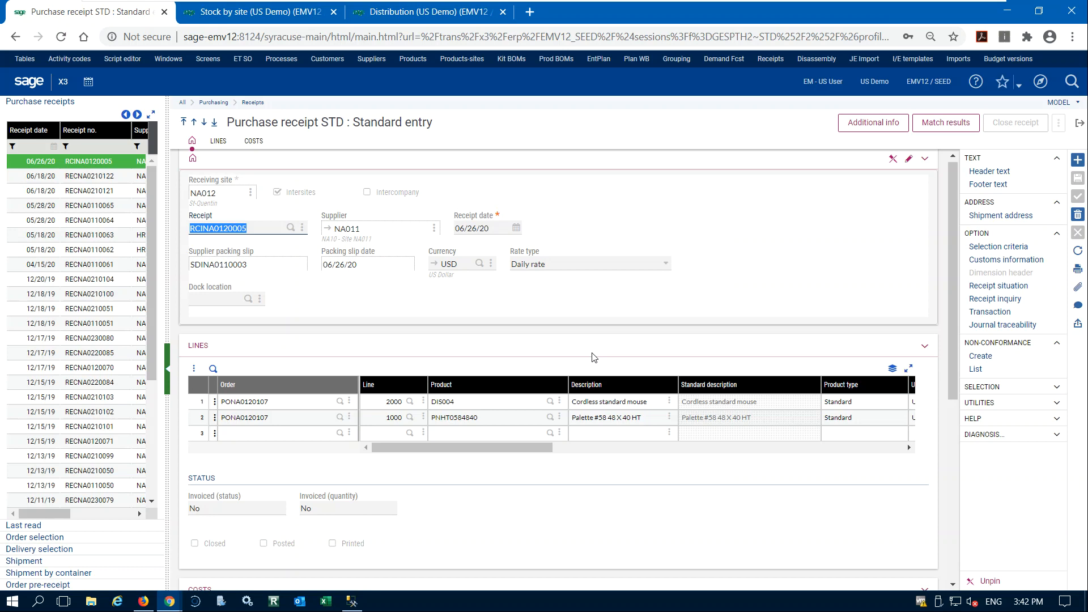
Start a new purchase receipt with receiving site NA012 and supplier NA011.
{"action": "left_click", "coordinate": [1077, 161]}
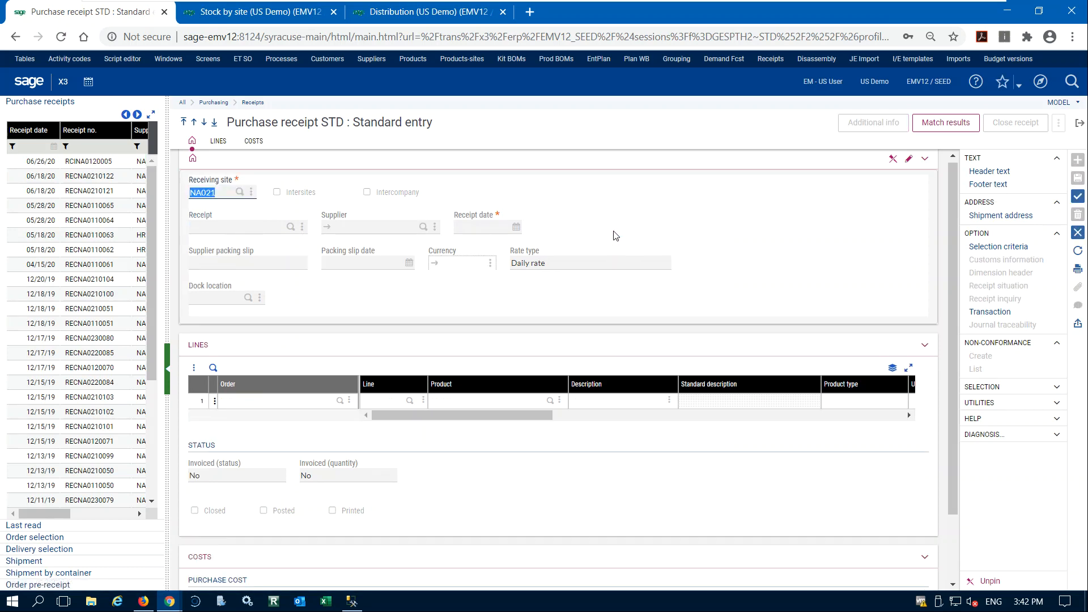
{"action": "type", "text": "na012"}
{"action": "key", "text": "Tab"}
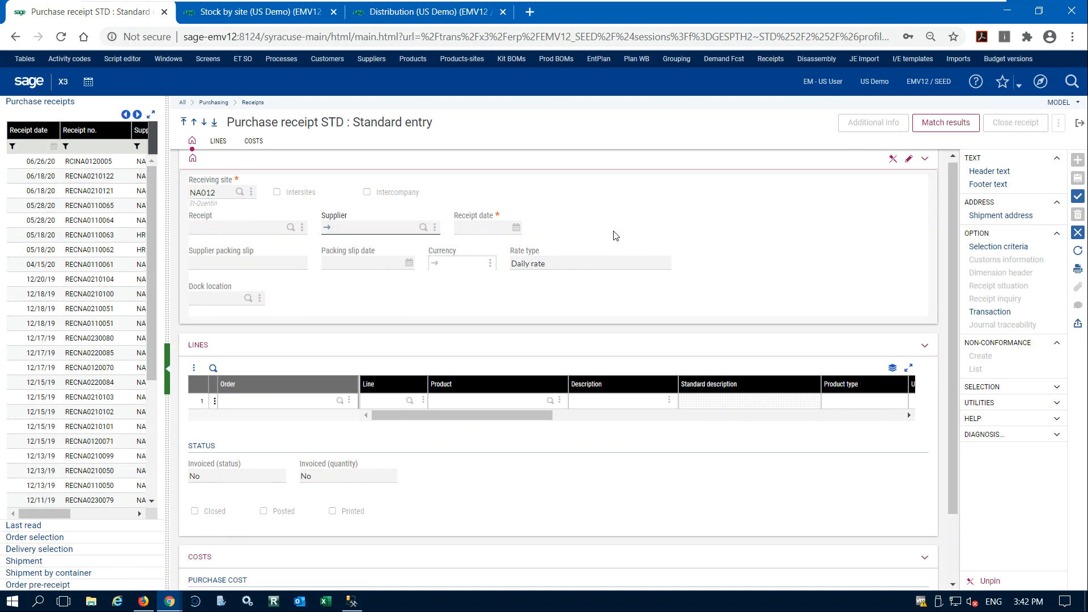
{"action": "type", "text": "na011"}
{"action": "key", "text": "Tab"}
Add the 06/26/2020 delivery containing both PNHT0584840 and DIS004 to the receipt from the delivery selection, and check the line quantities.
{"action": "left_click", "coordinate": [45, 538]}
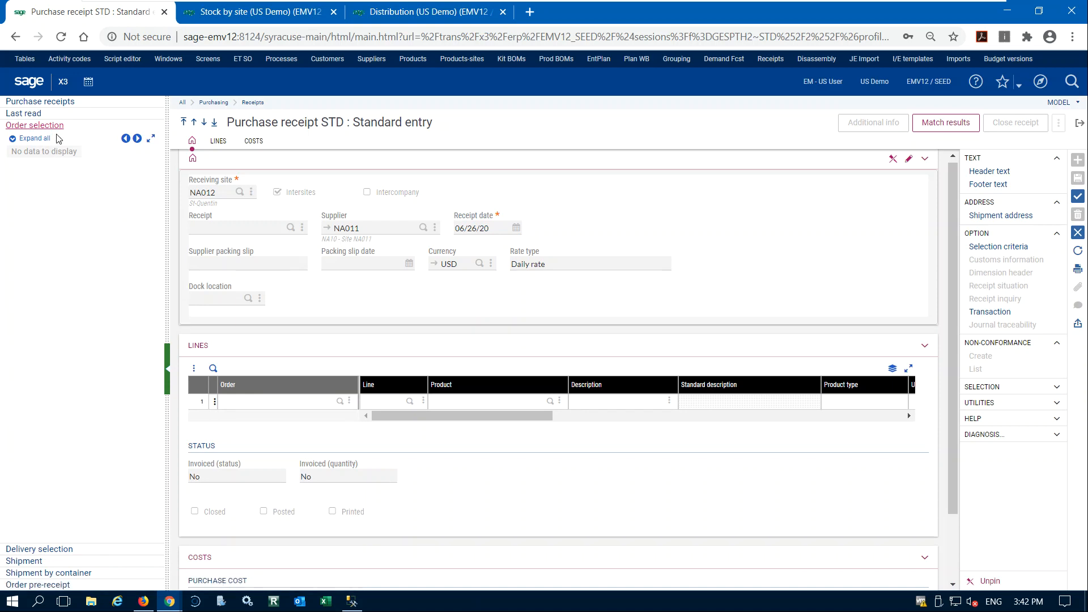
{"action": "left_click", "coordinate": [55, 550]}
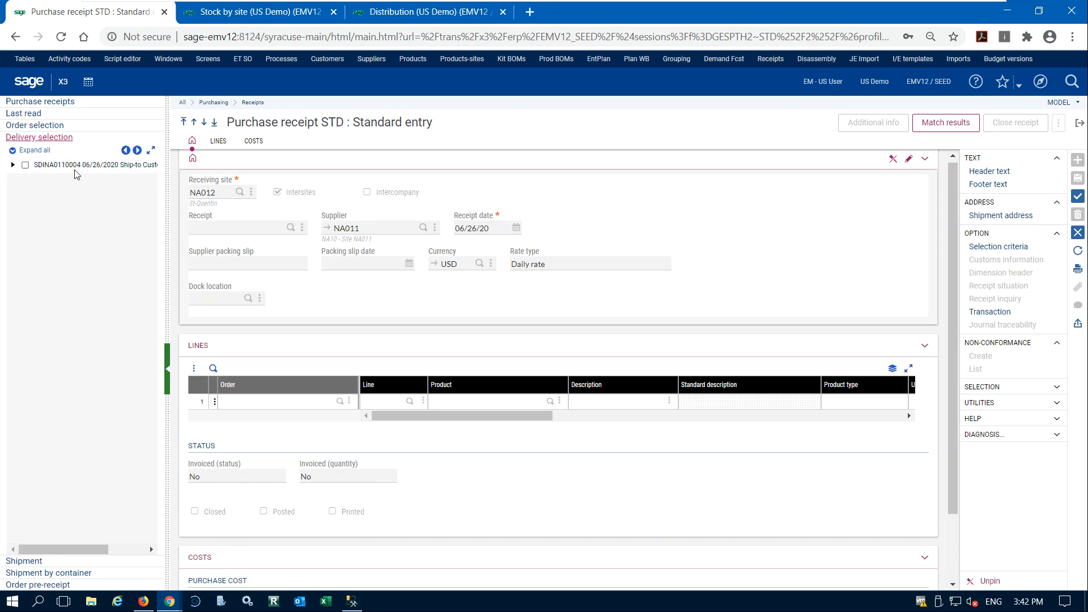
{"action": "left_click_drag", "start_coordinate": [167, 188], "coordinate": [136, 185]}
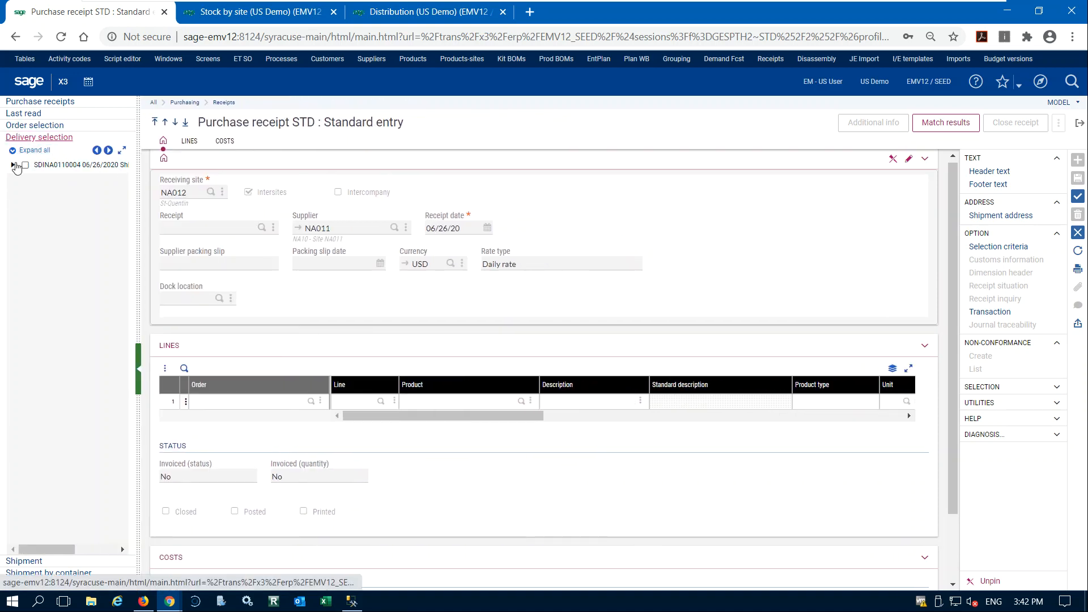
{"action": "left_click", "coordinate": [14, 165]}
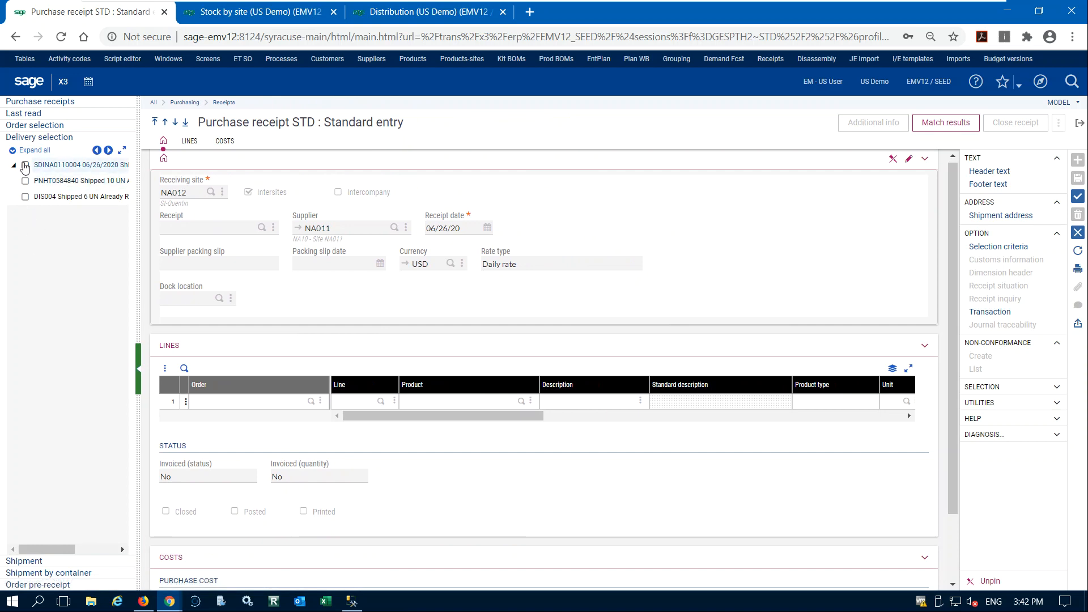
{"action": "left_click", "coordinate": [26, 166]}
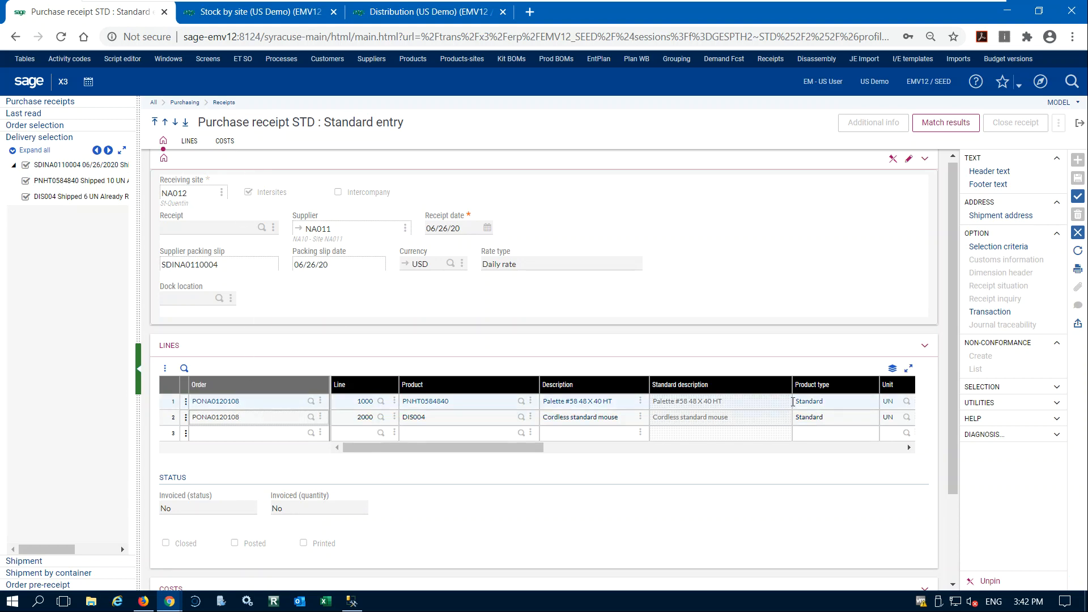
{"action": "left_click_drag", "start_coordinate": [454, 447], "coordinate": [533, 453]}
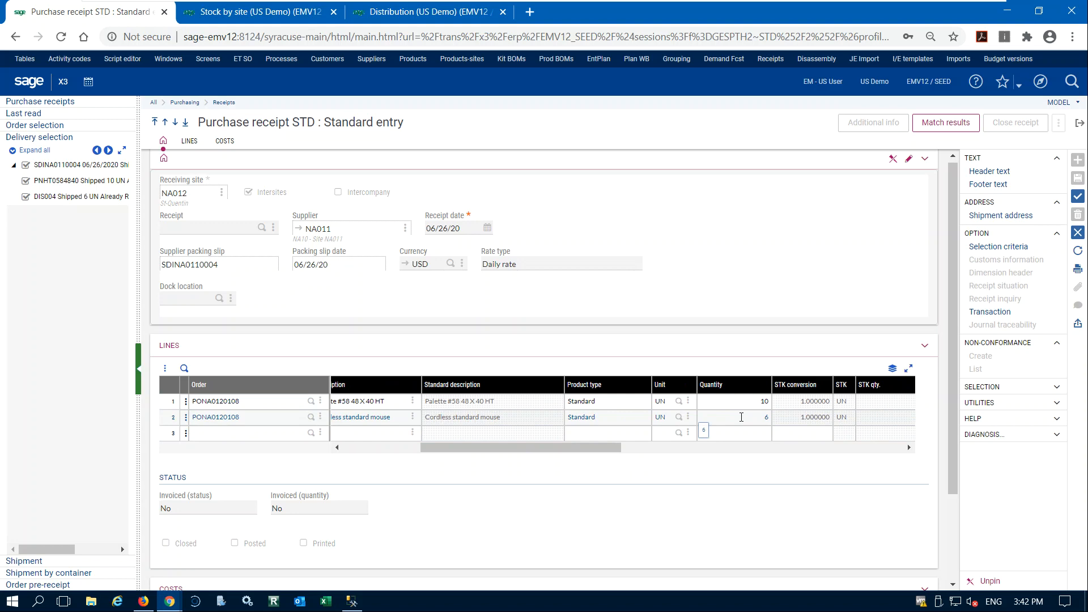
Review both receipt lines from order PONA0120108, checking their products, descriptions, units and stock quantities.
{"action": "left_click", "coordinate": [735, 418]}
{"action": "left_click_drag", "start_coordinate": [605, 452], "coordinate": [625, 454]}
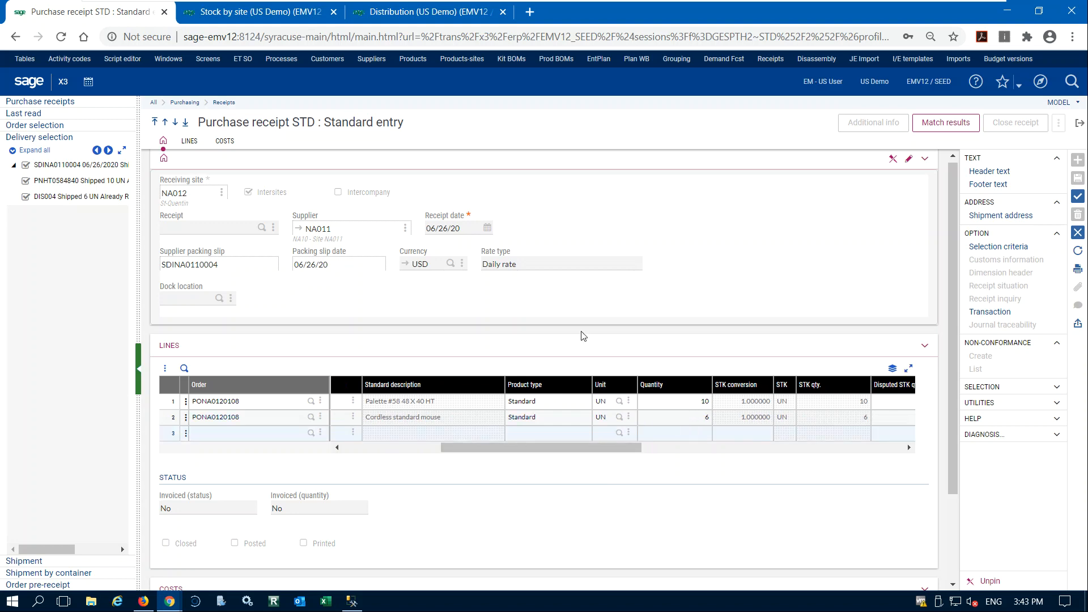
{"action": "left_click_drag", "start_coordinate": [543, 444], "coordinate": [471, 445]}
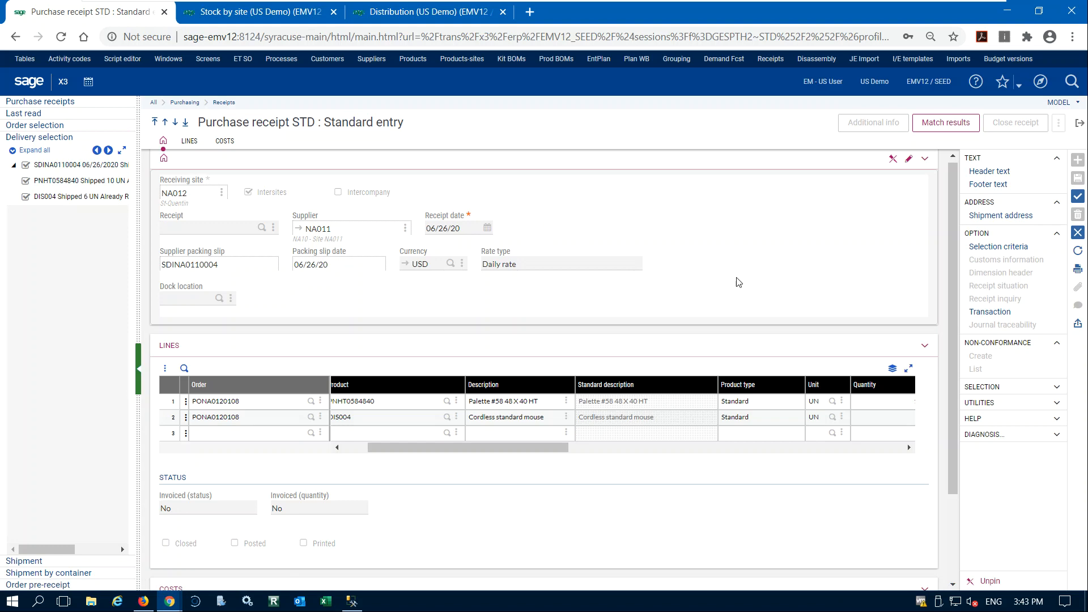
{"action": "left_click_drag", "start_coordinate": [522, 447], "coordinate": [496, 448]}
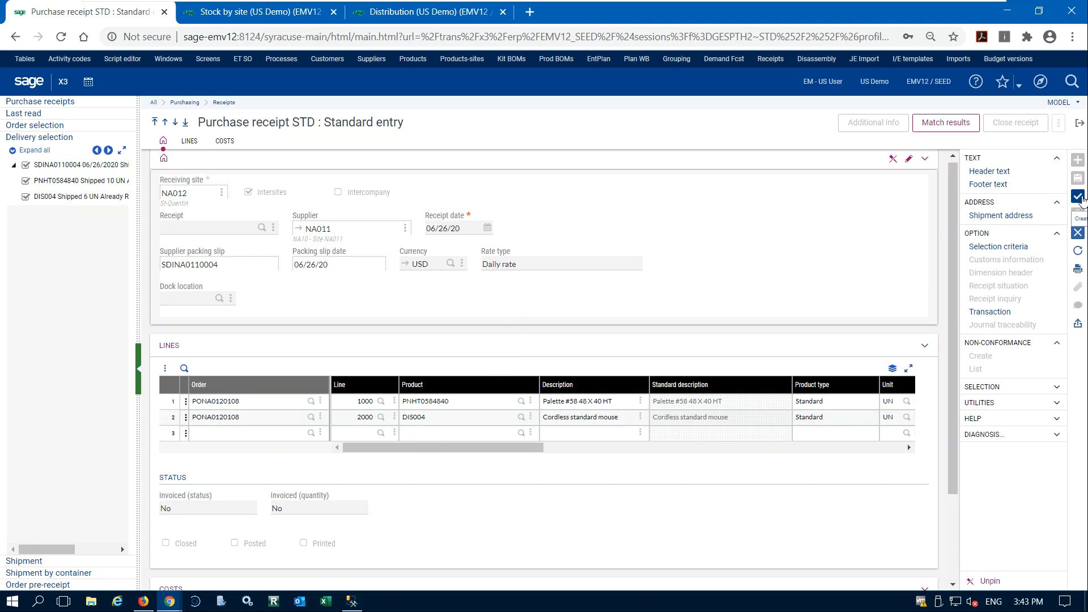
Refresh the stock by site inquiry for PNHT0584840 to check its in-transit stock, and create the NA012 purchase receipt.
{"action": "left_click", "coordinate": [298, 17]}
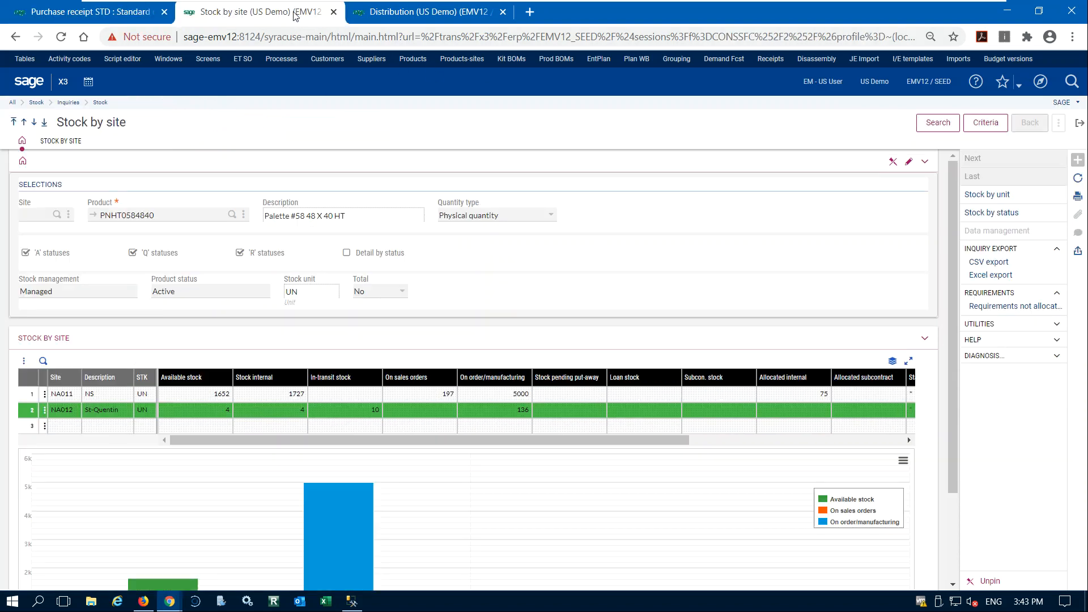
{"action": "left_click", "coordinate": [935, 125]}
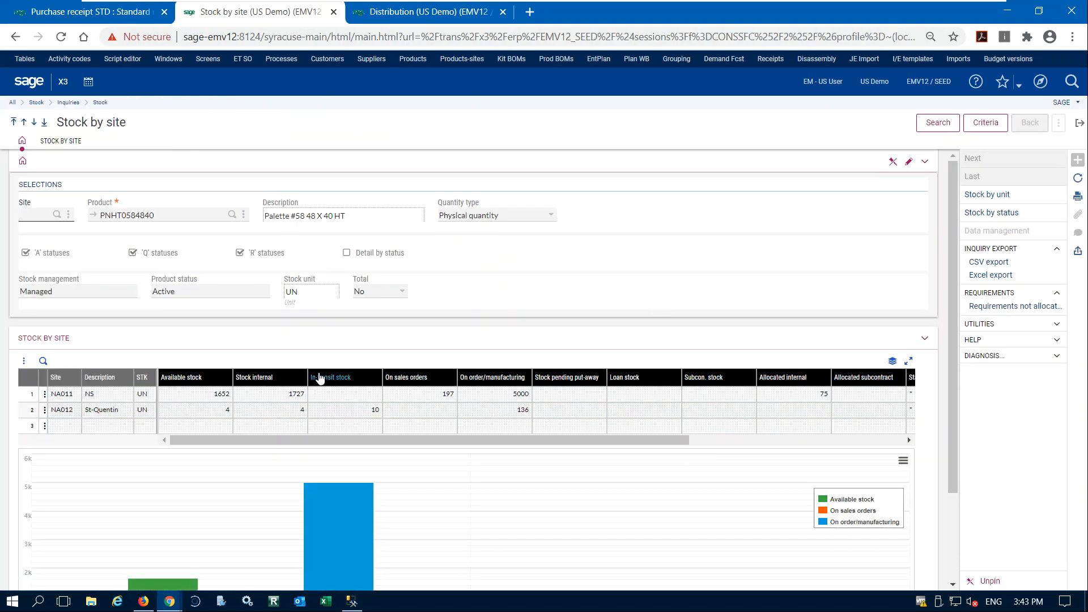
{"action": "left_click", "coordinate": [114, 11]}
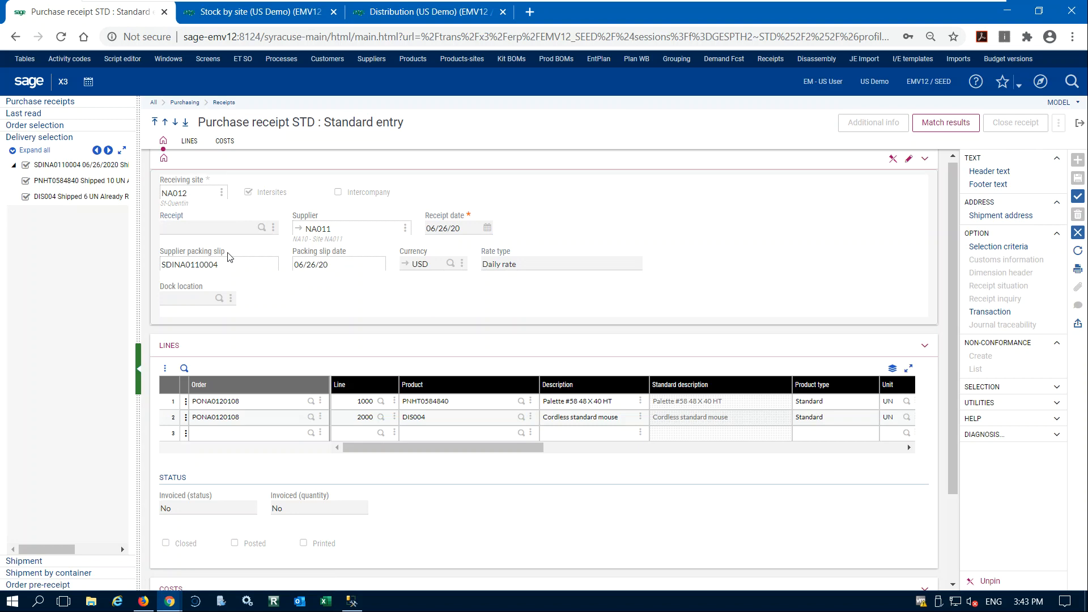
{"action": "left_click", "coordinate": [1077, 196]}
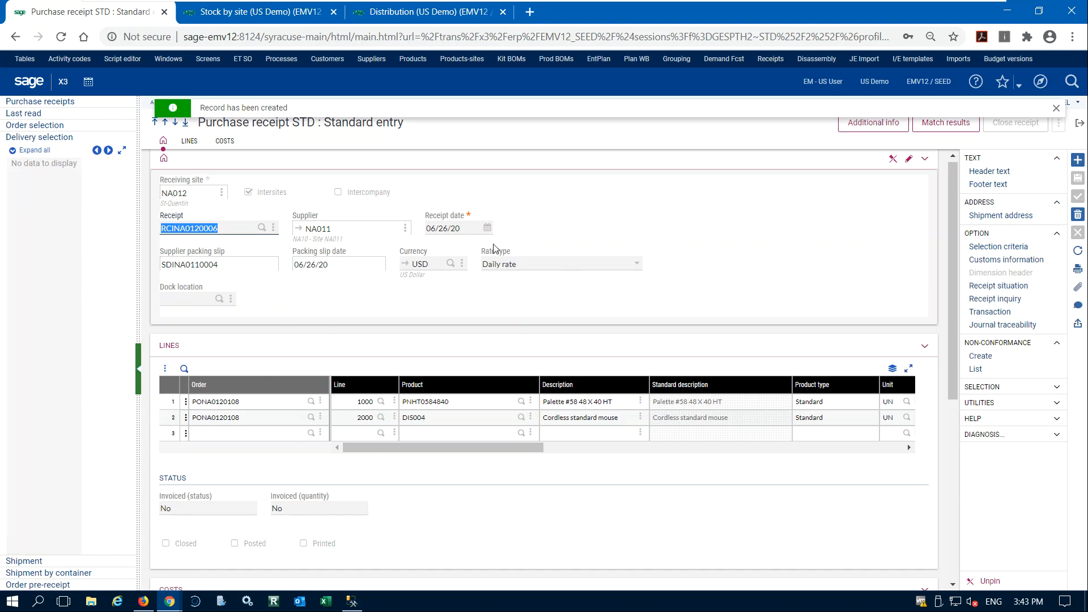
Refresh the PNHT0584840 stock by site inquiry to compare NA012 stock after the receipt, and switch to the inter-site flow diagram in Foxit Reader.
{"action": "left_click", "coordinate": [231, 15]}
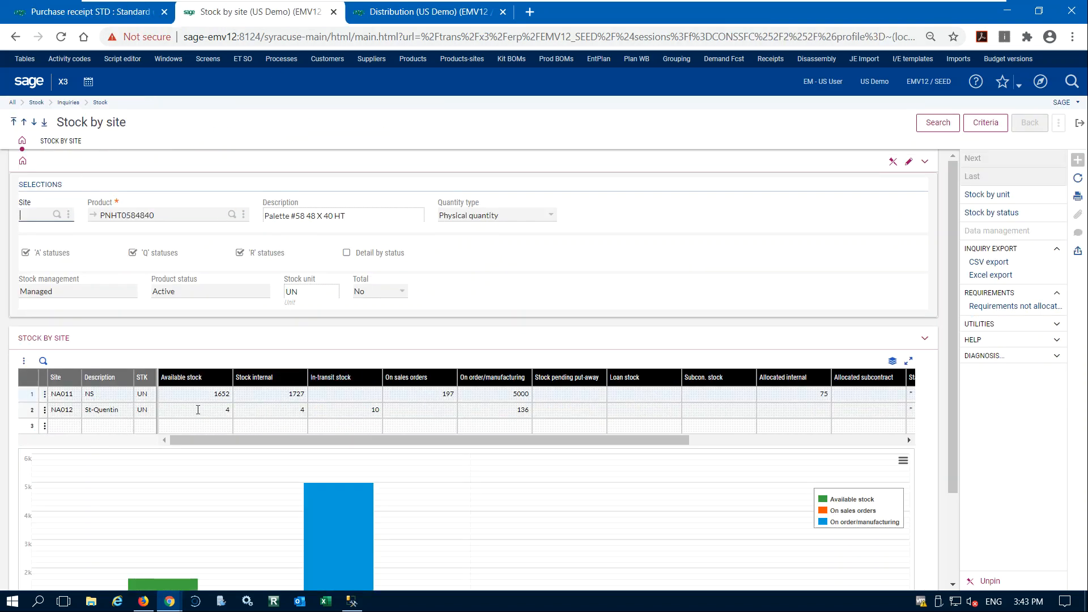
{"action": "left_click", "coordinate": [938, 123]}
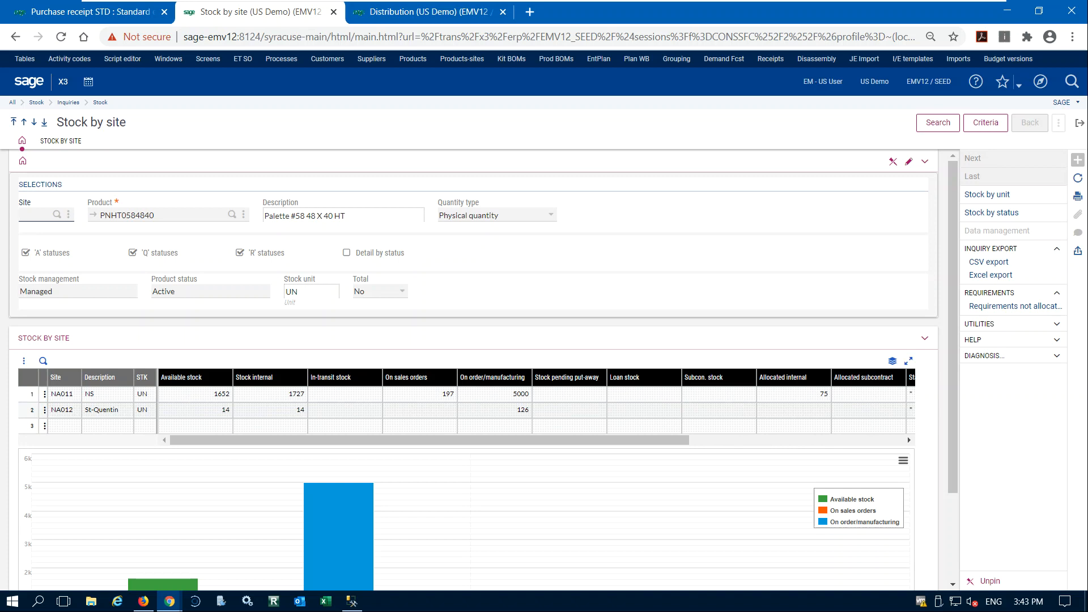
{"action": "key", "text": "alt+Tab"}
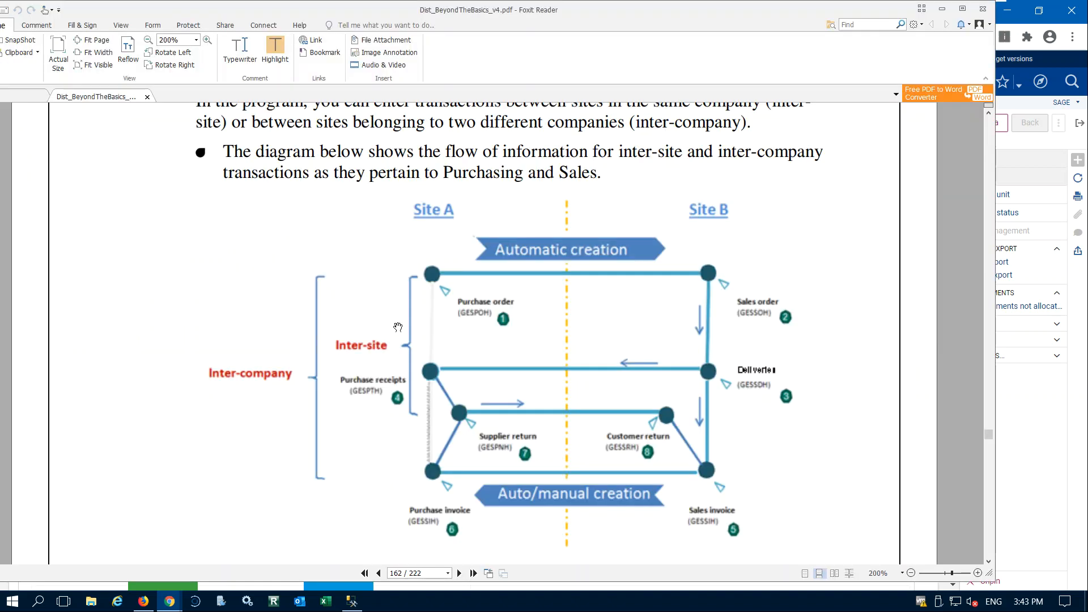